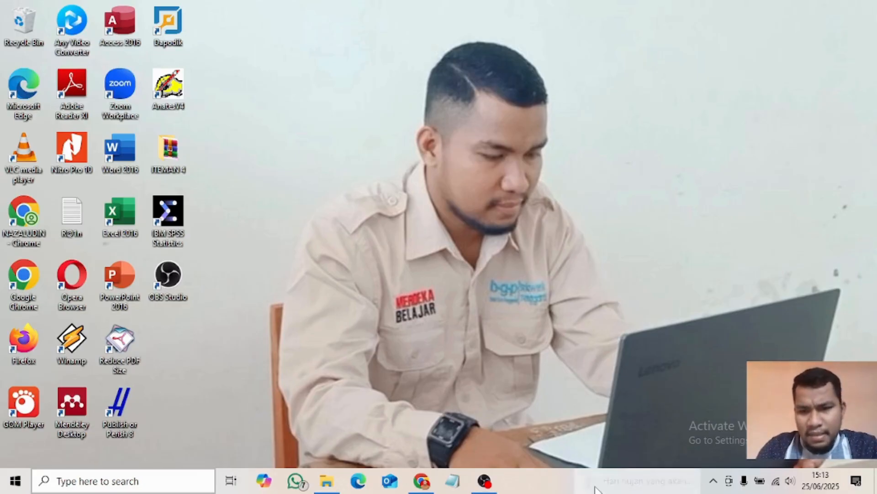
- Bring up Chrome showing the Wayground quiz and open a new blank tab beside it
{"action": "left_click", "coordinate": [421, 481]}
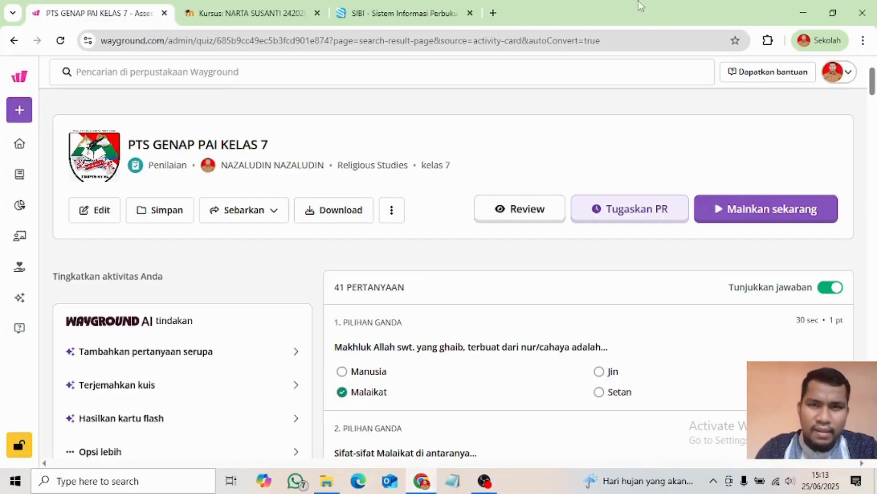
{"action": "left_click", "coordinate": [493, 13]}
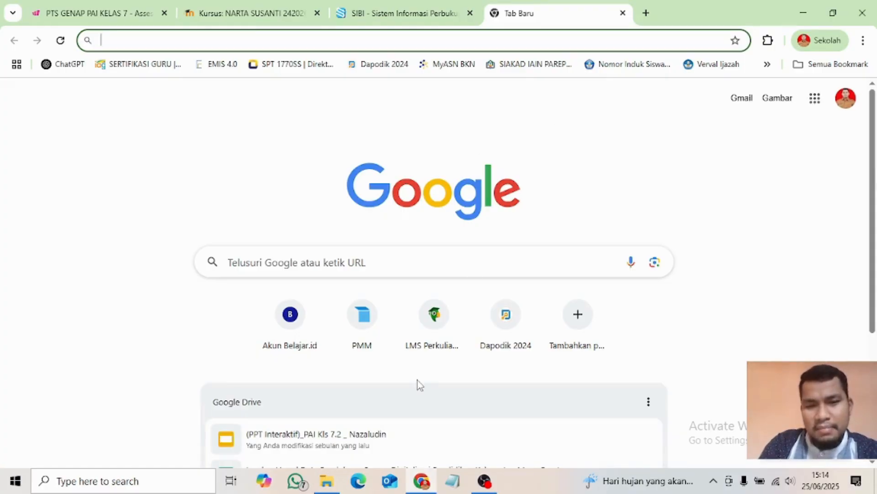
- Go to the LMS Perkuliahan platform and log in to Edlink
{"action": "left_click", "coordinate": [434, 337]}
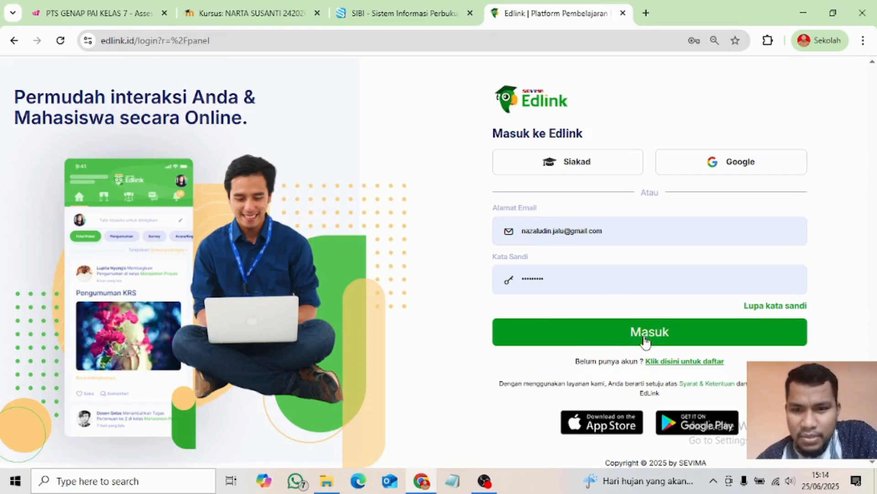
{"action": "left_click", "coordinate": [631, 336]}
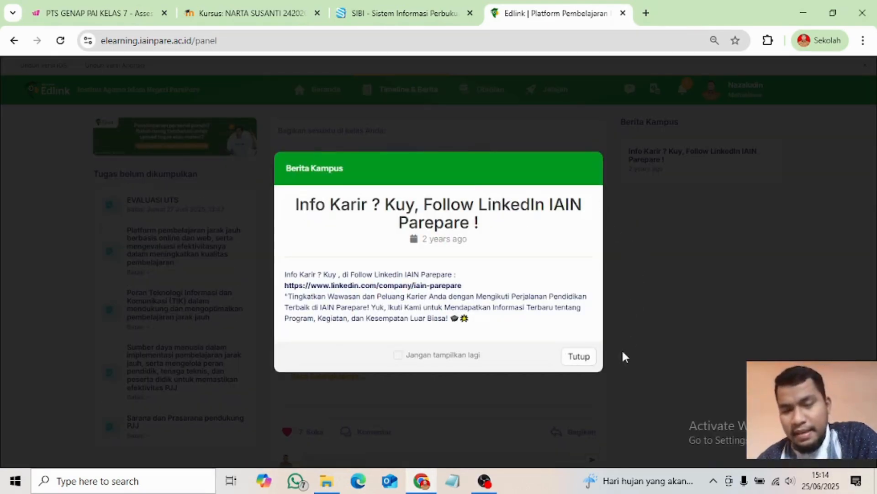
- Close the Berita Kampus notice and go to the Beranda class list for period 20242
{"action": "left_click", "coordinate": [578, 357]}
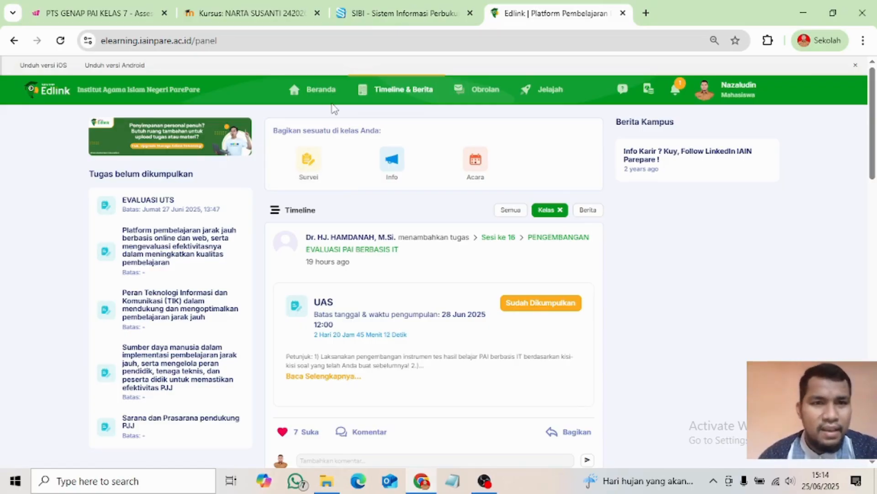
{"action": "left_click", "coordinate": [322, 95]}
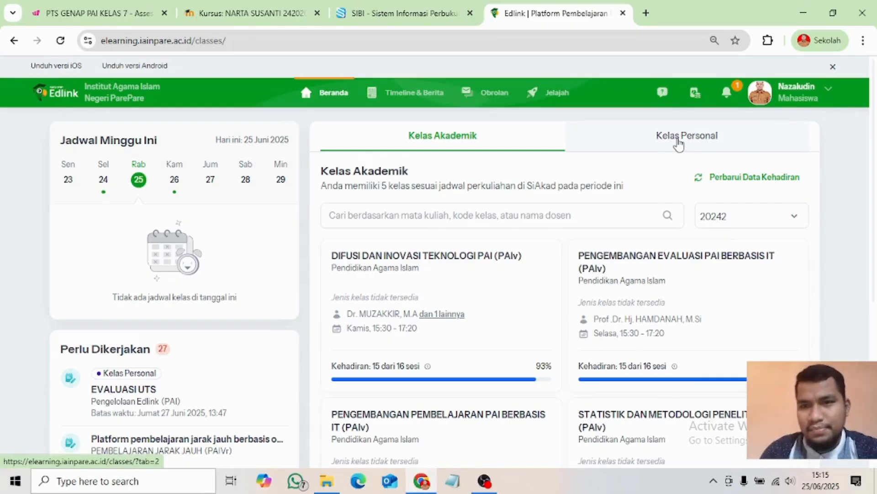
- Filter Kelas Personal to Kelas Buatan Anda, leaving only the PAI & Budi Pekerti Kelas VII class
{"action": "left_click", "coordinate": [678, 144]}
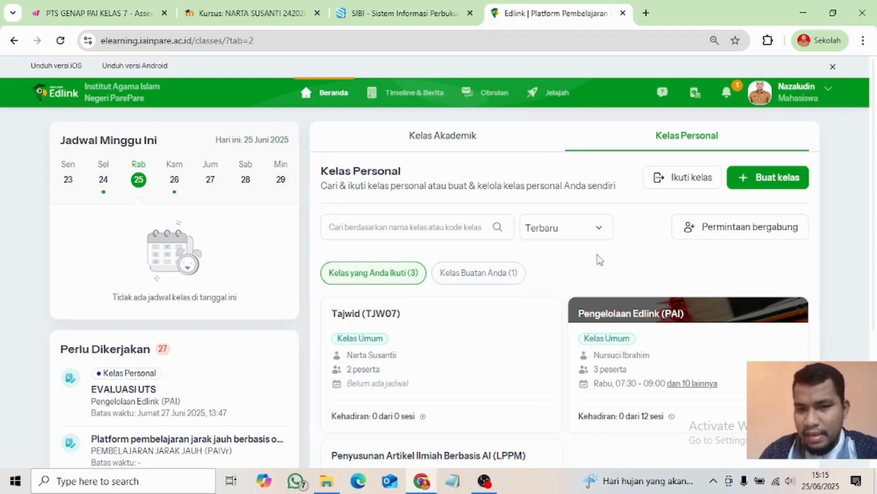
{"action": "scroll", "coordinate": [532, 319], "scroll_direction": "down", "scroll_amount": 4}
{"action": "scroll", "coordinate": [599, 349], "scroll_direction": "up", "scroll_amount": 2}
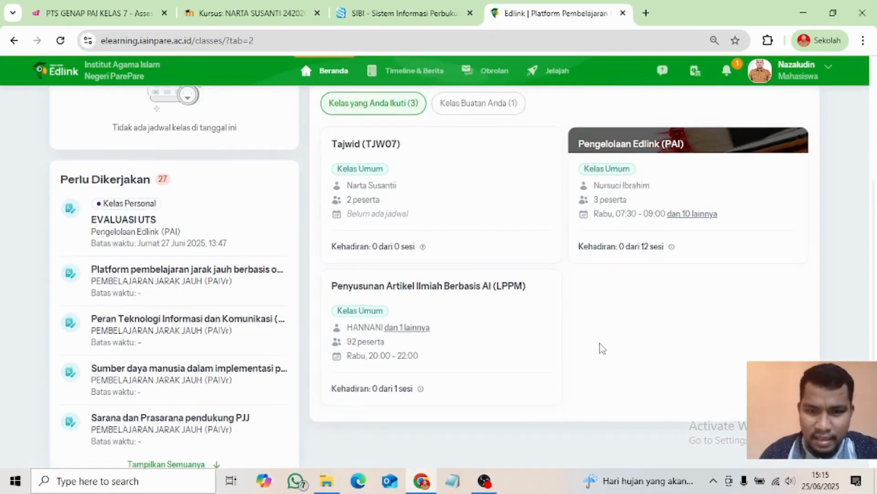
{"action": "scroll", "coordinate": [632, 352], "scroll_direction": "up", "scroll_amount": 2}
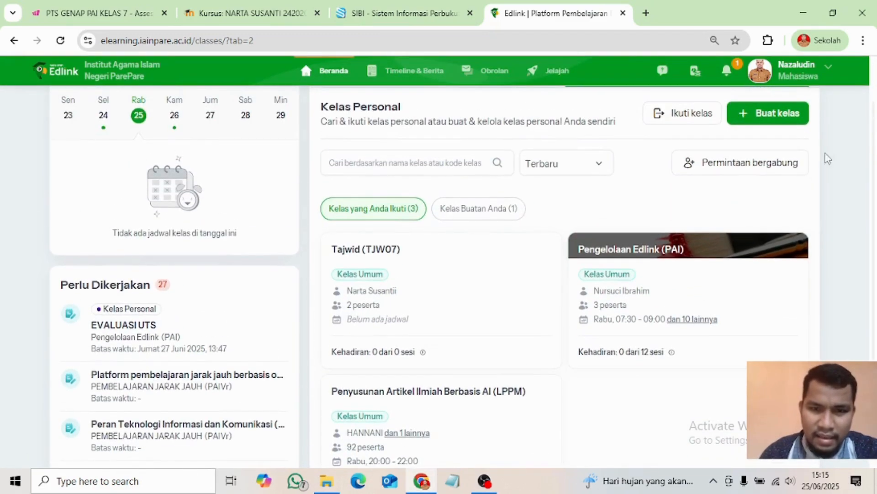
{"action": "scroll", "coordinate": [581, 217], "scroll_direction": "up", "scroll_amount": 2}
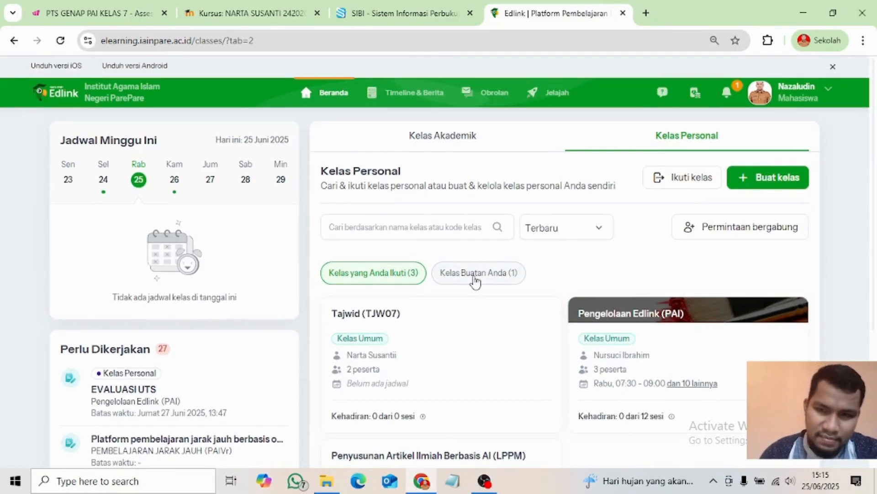
{"action": "left_click", "coordinate": [475, 274]}
{"action": "scroll", "coordinate": [509, 323], "scroll_direction": "down", "scroll_amount": 4}
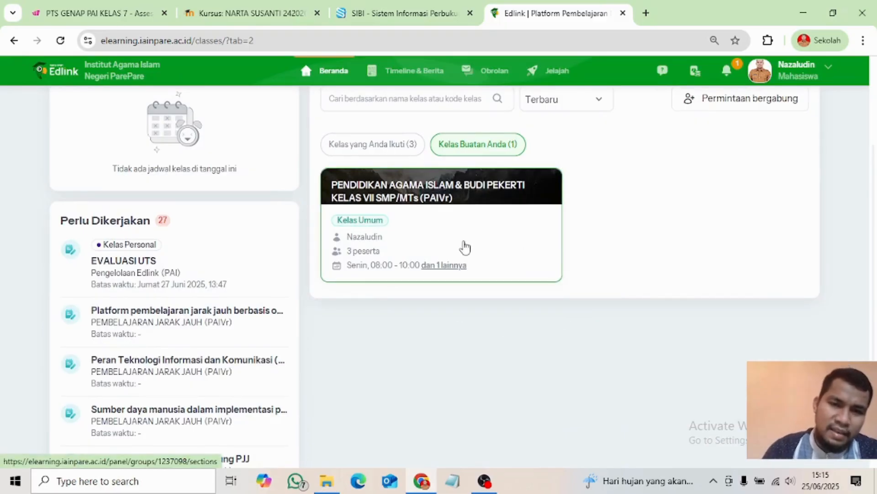
- Open the PAI & Budi Pekerti Kelas VII class and review its 13 learning sessions
{"action": "left_click", "coordinate": [455, 247]}
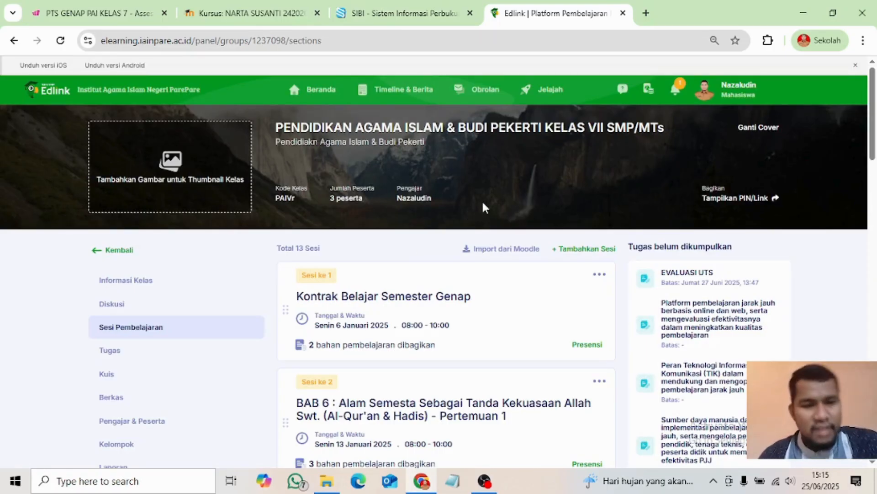
{"action": "scroll", "coordinate": [485, 208], "scroll_direction": "down", "scroll_amount": 5}
{"action": "scroll", "coordinate": [370, 209], "scroll_direction": "up", "scroll_amount": 5}
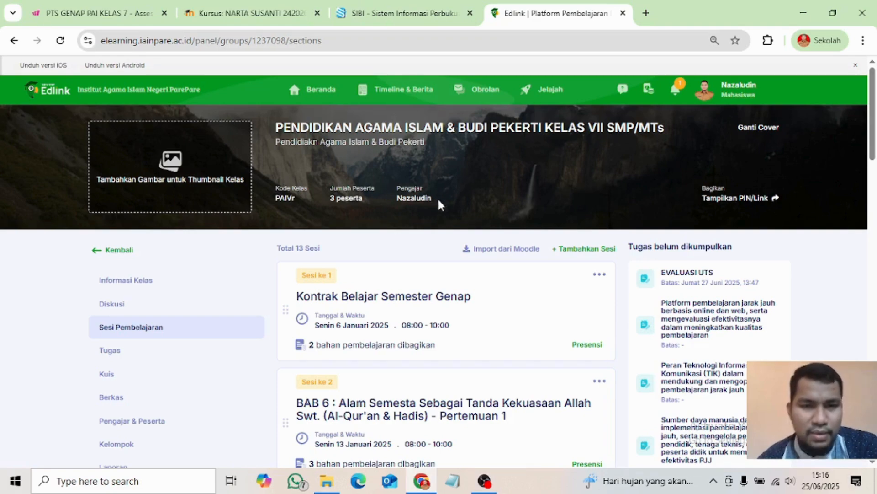
{"action": "scroll", "coordinate": [541, 284], "scroll_direction": "down", "scroll_amount": 1}
{"action": "scroll", "coordinate": [541, 284], "scroll_direction": "up", "scroll_amount": 1}
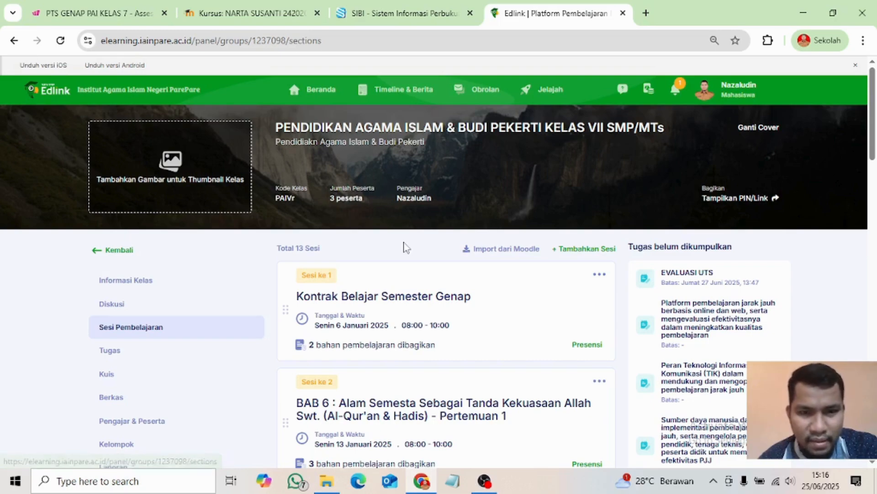
{"action": "scroll", "coordinate": [432, 241], "scroll_direction": "down", "scroll_amount": 2}
{"action": "scroll", "coordinate": [502, 258], "scroll_direction": "up", "scroll_amount": 2}
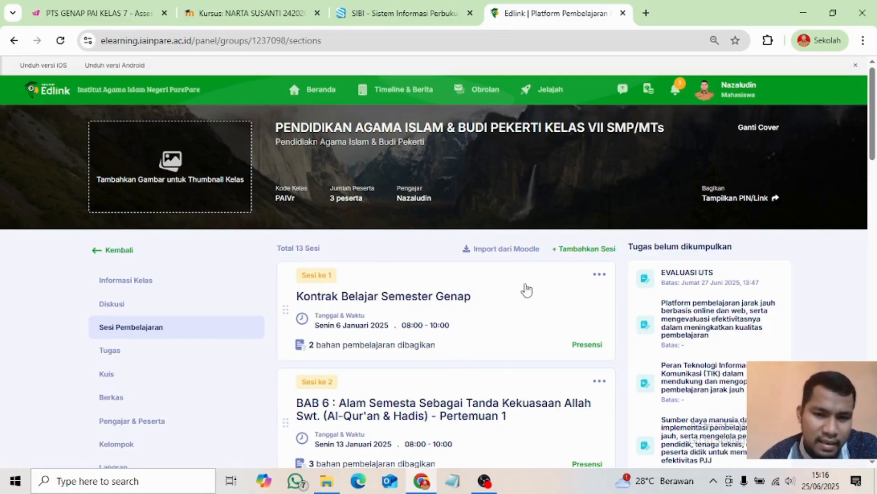
{"action": "scroll", "coordinate": [413, 316], "scroll_direction": "down", "scroll_amount": 4}
{"action": "scroll", "coordinate": [437, 382], "scroll_direction": "down", "scroll_amount": 6}
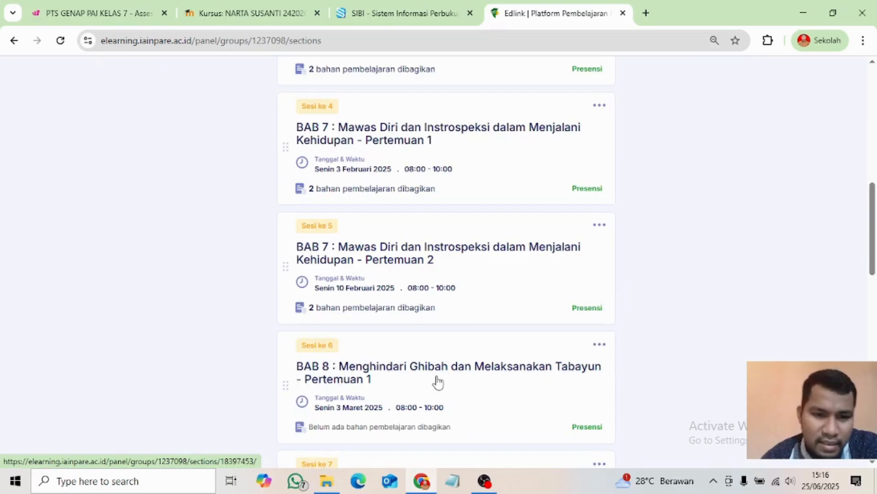
{"action": "scroll", "coordinate": [438, 381], "scroll_direction": "down", "scroll_amount": 5}
{"action": "scroll", "coordinate": [435, 375], "scroll_direction": "up", "scroll_amount": 15}
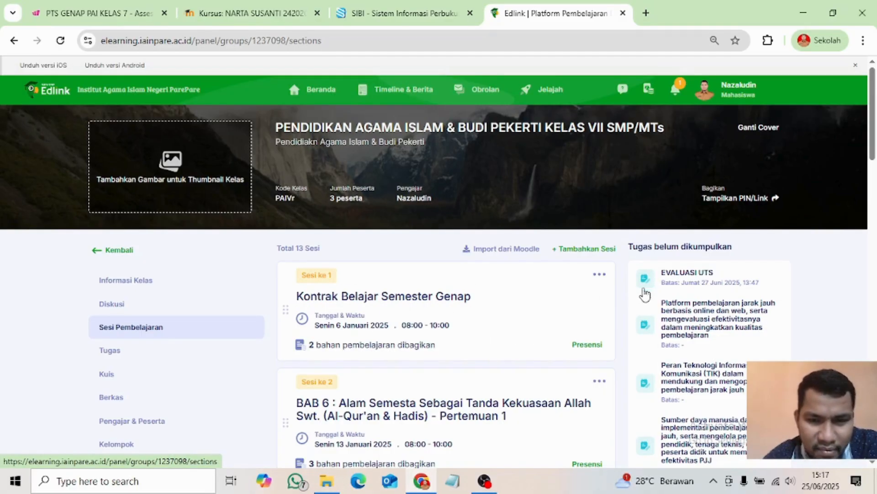
{"action": "scroll", "coordinate": [321, 131], "scroll_direction": "down", "scroll_amount": 3}
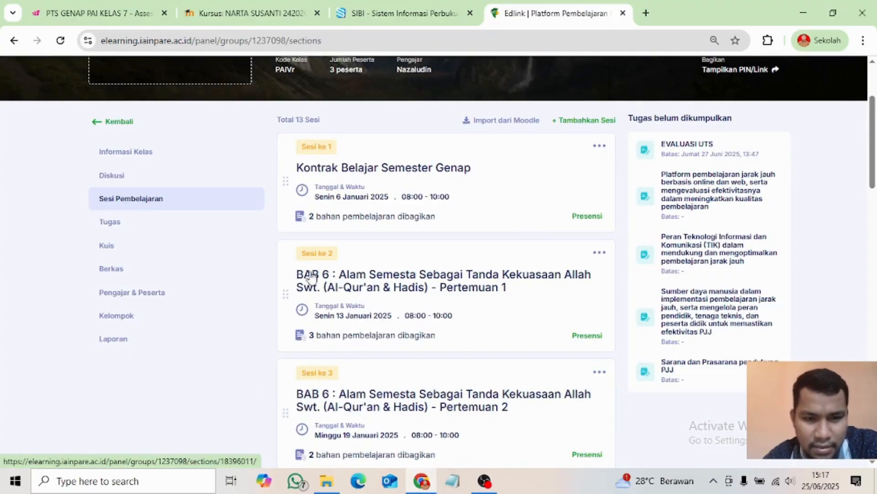
{"action": "scroll", "coordinate": [399, 338], "scroll_direction": "down", "scroll_amount": 2}
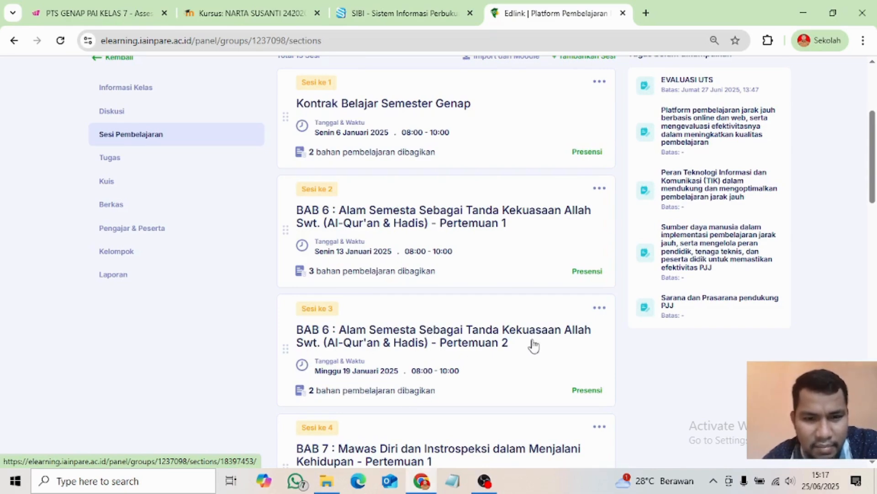
{"action": "scroll", "coordinate": [439, 351], "scroll_direction": "down", "scroll_amount": 2}
{"action": "scroll", "coordinate": [439, 351], "scroll_direction": "down", "scroll_amount": 1}
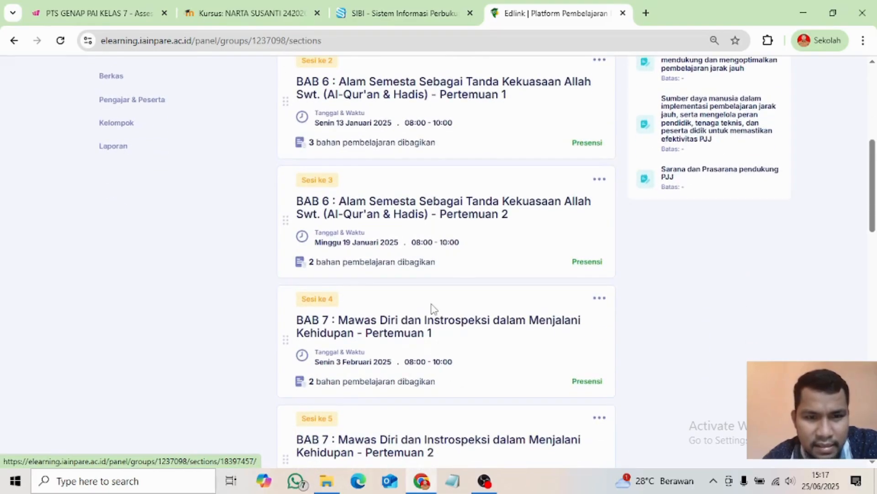
{"action": "scroll", "coordinate": [523, 309], "scroll_direction": "down", "scroll_amount": 12}
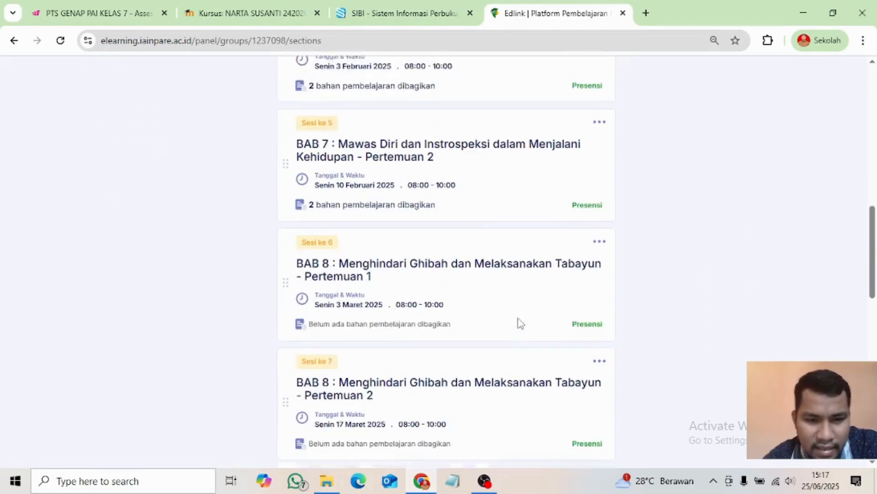
{"action": "scroll", "coordinate": [520, 323], "scroll_direction": "down", "scroll_amount": 8}
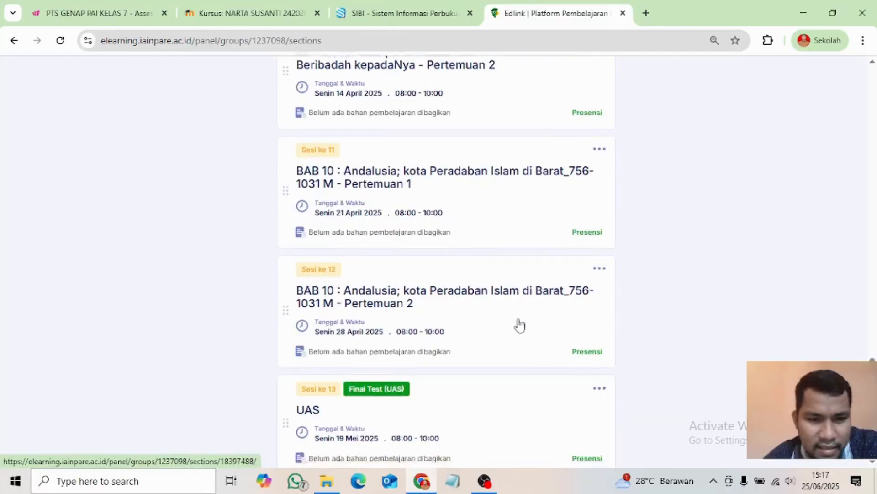
{"action": "scroll", "coordinate": [500, 385], "scroll_direction": "up", "scroll_amount": 14}
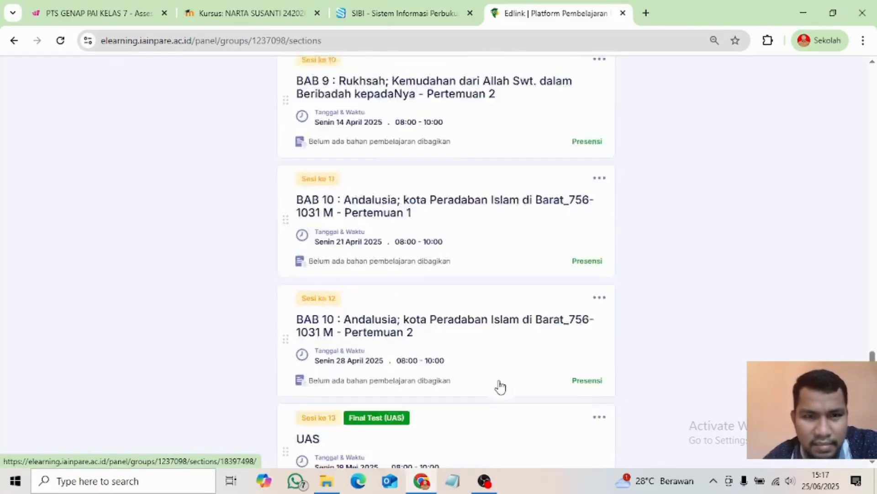
{"action": "scroll", "coordinate": [495, 311], "scroll_direction": "up", "scroll_amount": 10}
{"action": "scroll", "coordinate": [503, 302], "scroll_direction": "down", "scroll_amount": 2}
{"action": "scroll", "coordinate": [521, 295], "scroll_direction": "down", "scroll_amount": 3}
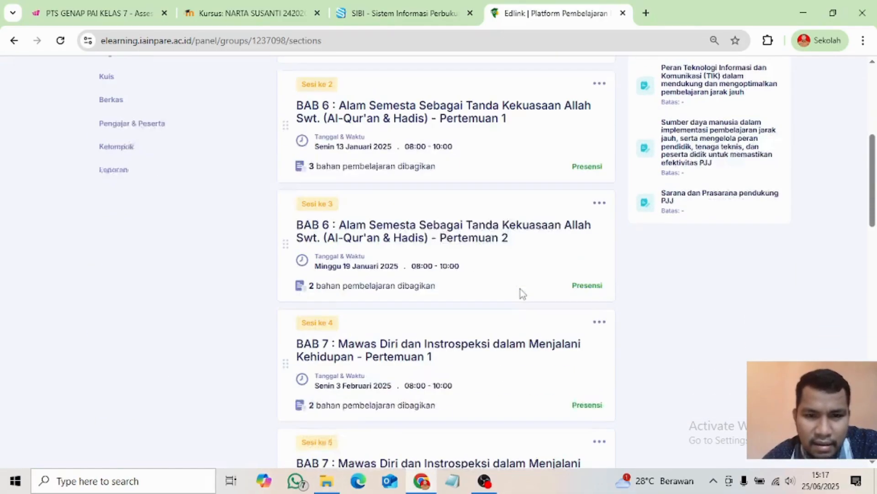
{"action": "scroll", "coordinate": [524, 293], "scroll_direction": "down", "scroll_amount": 6}
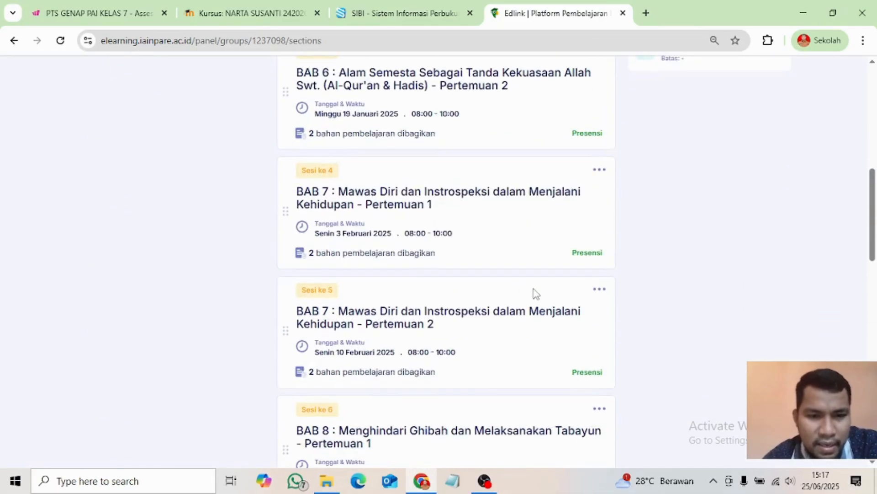
{"action": "scroll", "coordinate": [545, 314], "scroll_direction": "down", "scroll_amount": 4}
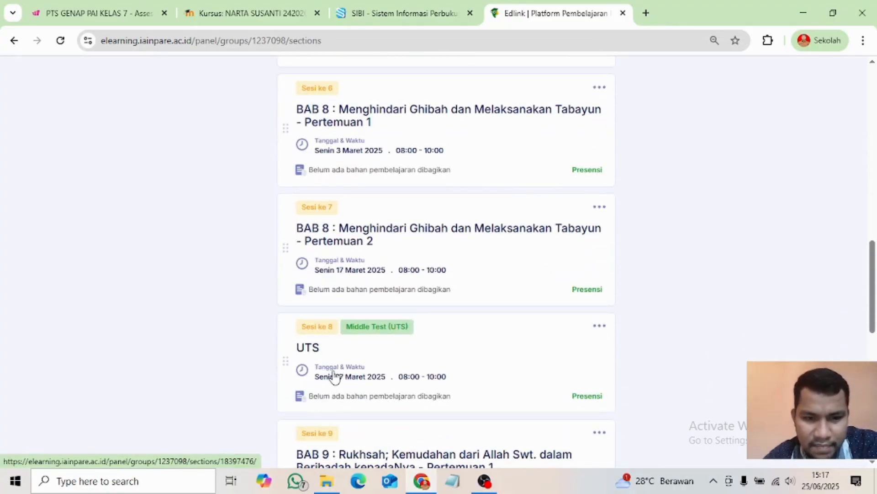
{"action": "scroll", "coordinate": [361, 364], "scroll_direction": "down", "scroll_amount": 12}
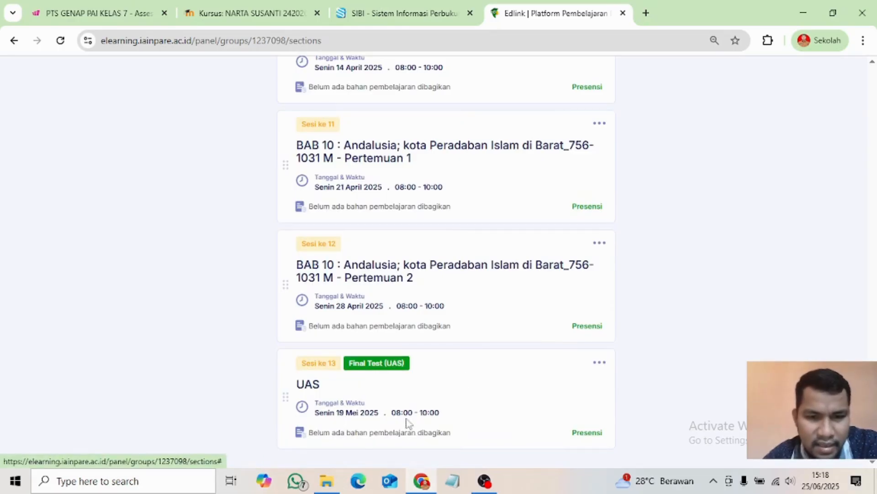
{"action": "scroll", "coordinate": [409, 391], "scroll_direction": "up", "scroll_amount": 1}
{"action": "scroll", "coordinate": [409, 390], "scroll_direction": "up", "scroll_amount": 20}
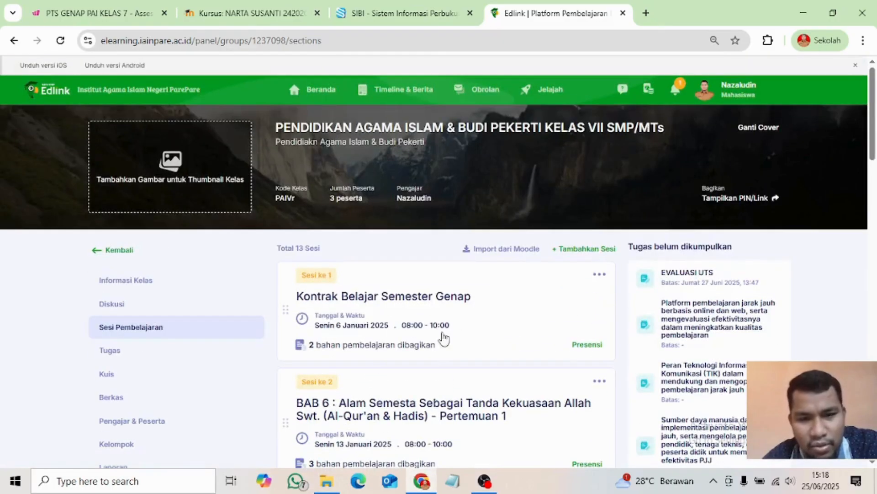
{"action": "scroll", "coordinate": [450, 349], "scroll_direction": "down", "scroll_amount": 2}
{"action": "scroll", "coordinate": [451, 349], "scroll_direction": "up", "scroll_amount": 2}
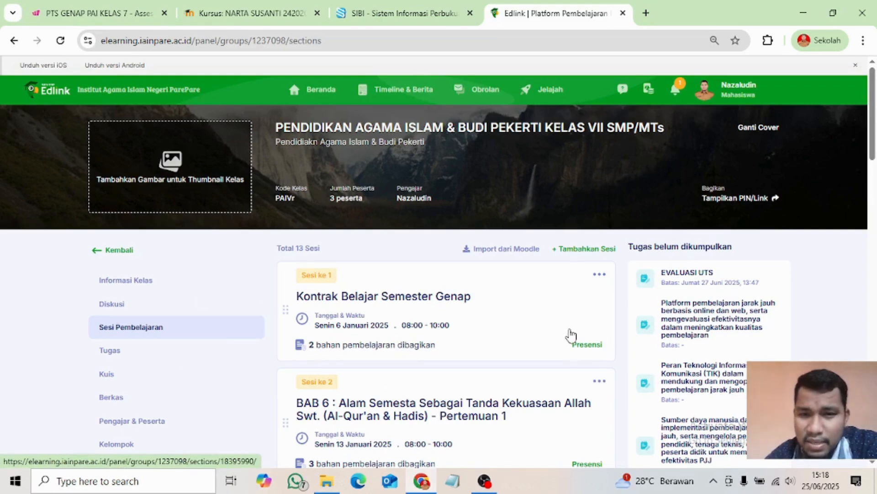
- Add and save a new untitled session to the class as Sesi 14
{"action": "left_click", "coordinate": [573, 250]}
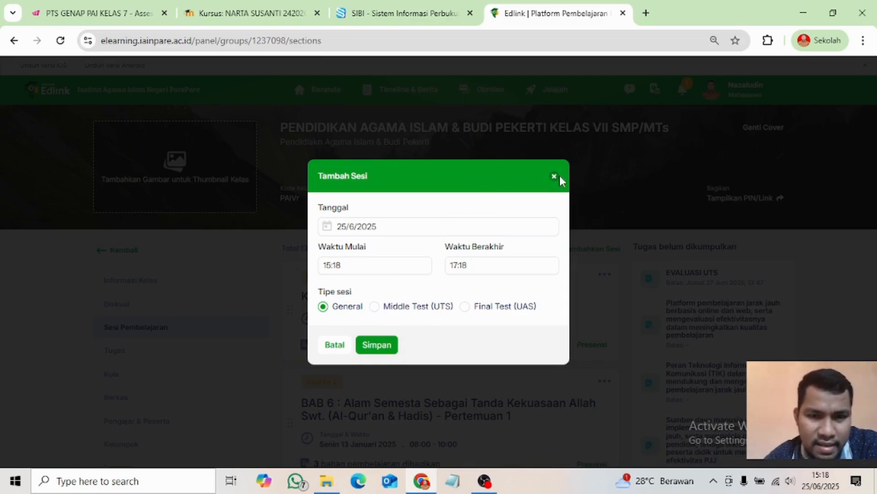
{"action": "left_click", "coordinate": [374, 346]}
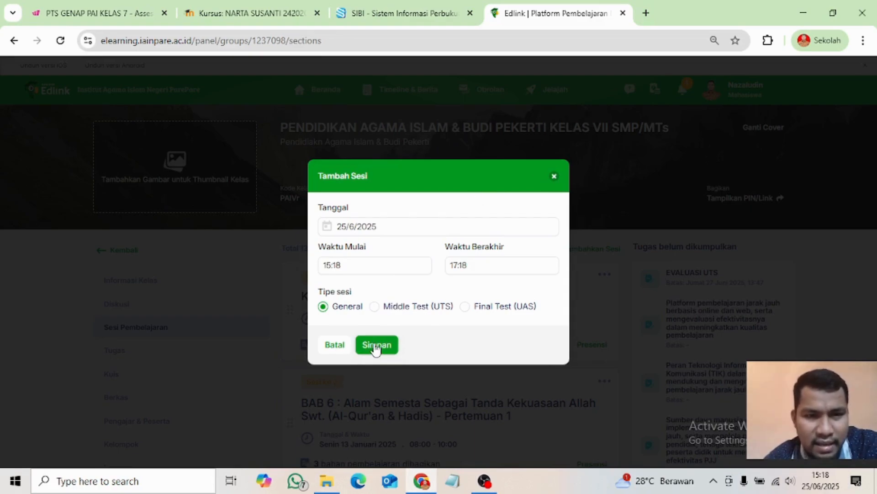
{"action": "scroll", "coordinate": [426, 334], "scroll_direction": "down", "scroll_amount": 20}
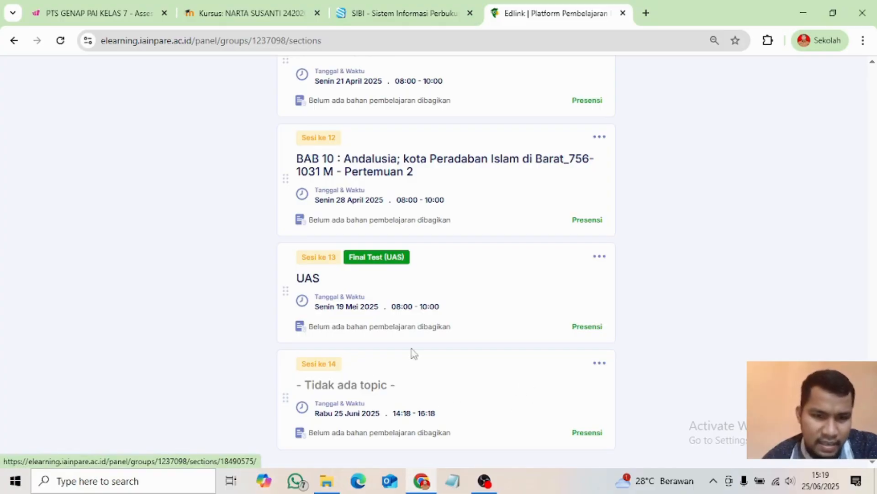
- Delete the untitled Sesi 14 dated 25 Juni 2025 so the list ends with UAS
{"action": "left_click", "coordinate": [601, 366]}
{"action": "left_click", "coordinate": [601, 368]}
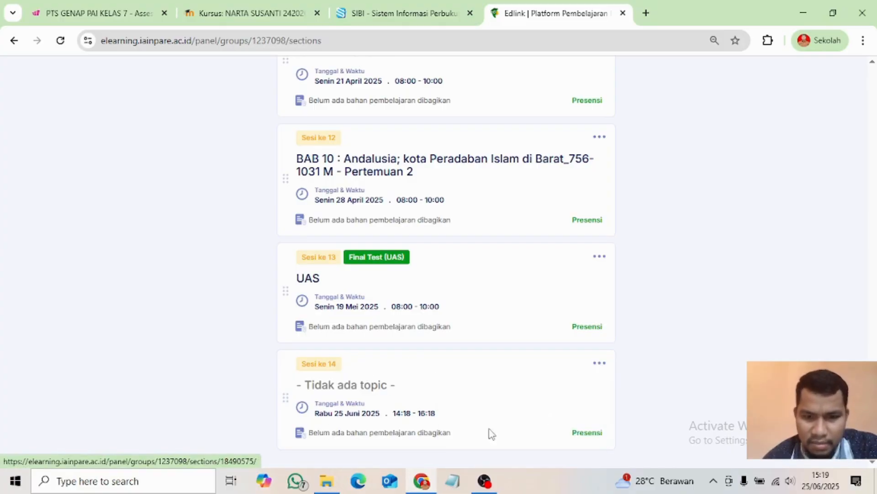
{"action": "left_click", "coordinate": [600, 366]}
{"action": "left_click", "coordinate": [463, 441]}
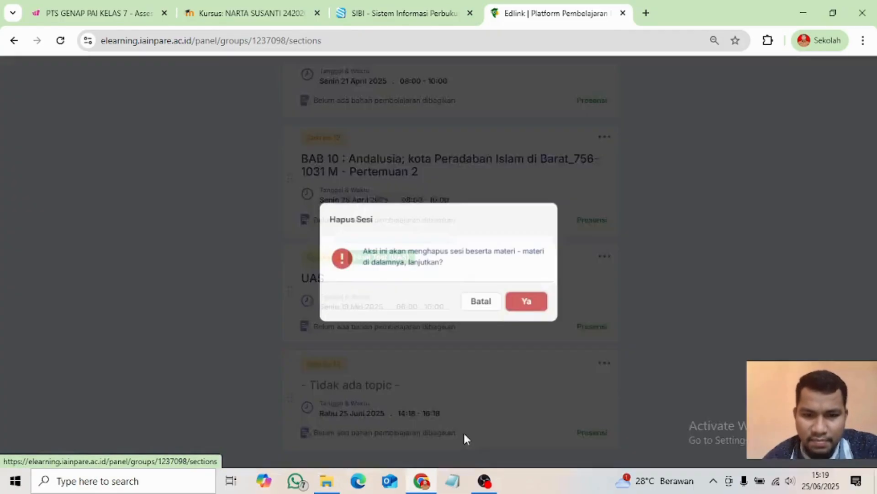
{"action": "left_click", "coordinate": [526, 302]}
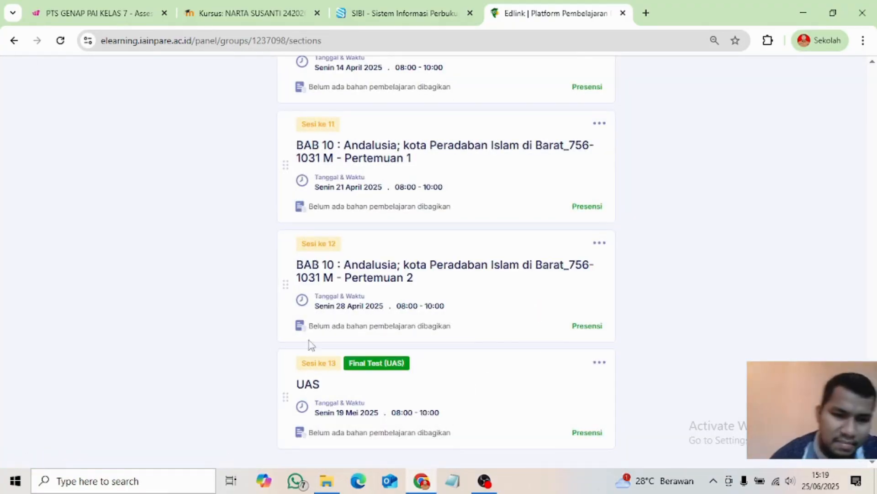
{"action": "scroll", "coordinate": [412, 379], "scroll_direction": "up", "scroll_amount": 7}
{"action": "scroll", "coordinate": [412, 377], "scroll_direction": "down", "scroll_amount": 7}
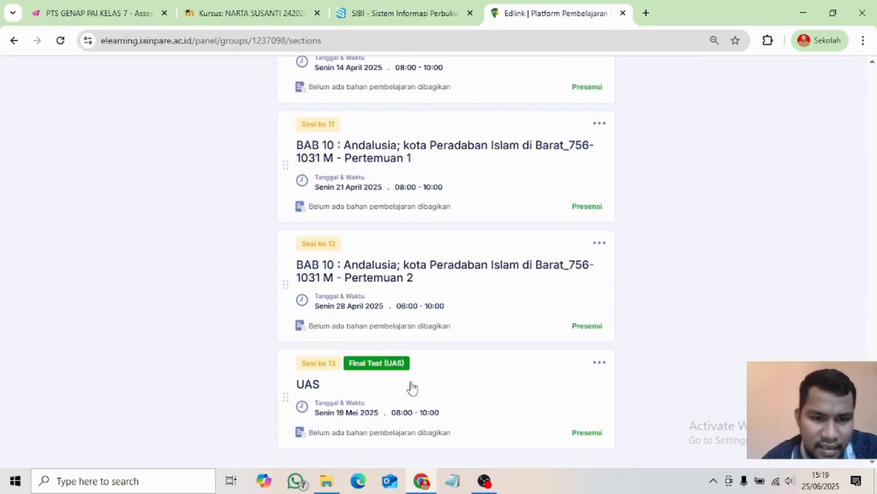
{"action": "scroll", "coordinate": [410, 389], "scroll_direction": "up", "scroll_amount": 20}
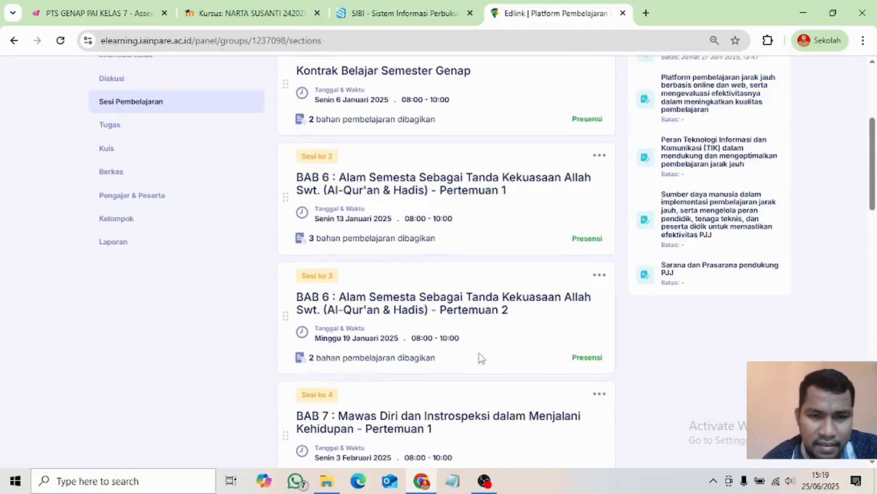
{"action": "scroll", "coordinate": [481, 359], "scroll_direction": "up", "scroll_amount": 5}
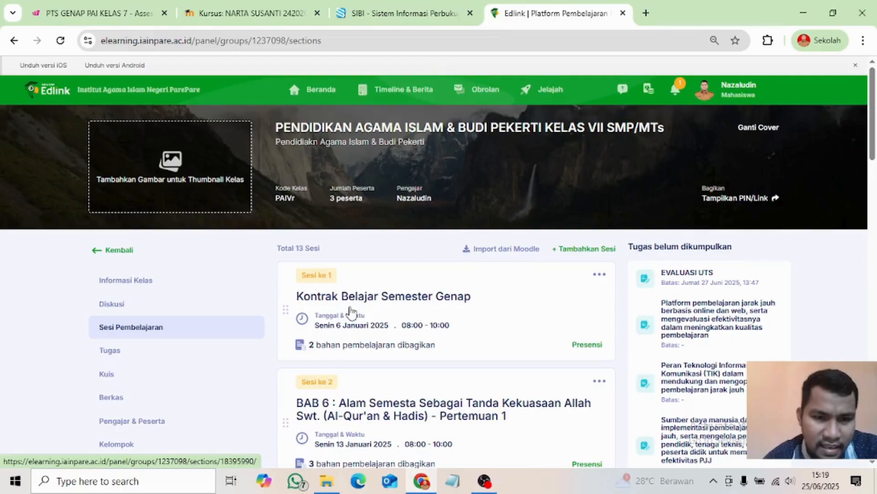
{"action": "scroll", "coordinate": [431, 311], "scroll_direction": "down", "scroll_amount": 2}
{"action": "scroll", "coordinate": [430, 309], "scroll_direction": "down", "scroll_amount": 3}
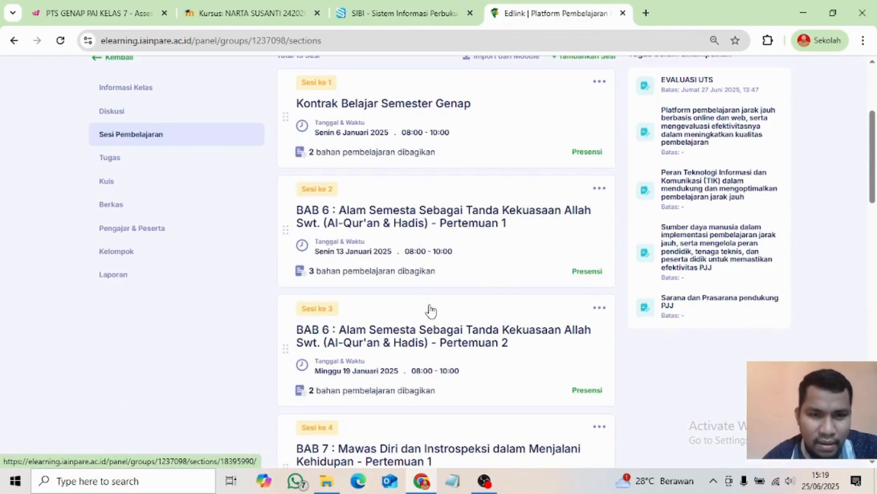
{"action": "scroll", "coordinate": [427, 337], "scroll_direction": "down", "scroll_amount": 3}
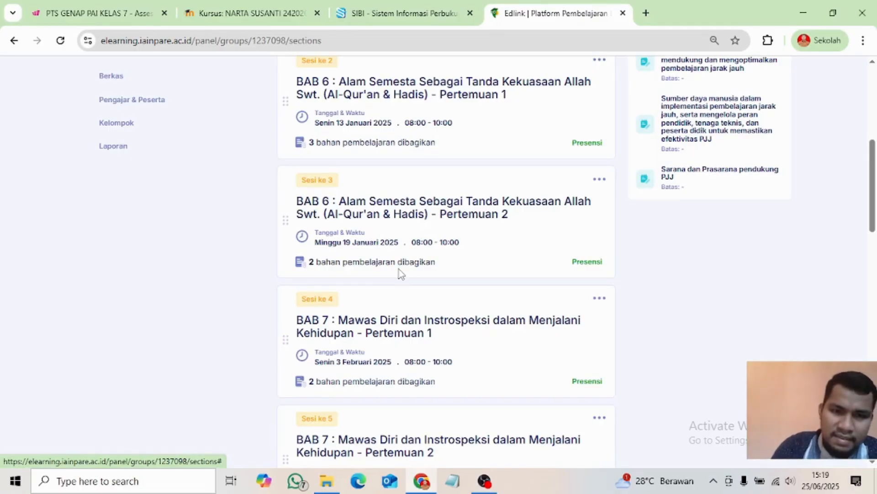
{"action": "scroll", "coordinate": [401, 273], "scroll_direction": "down", "scroll_amount": 14}
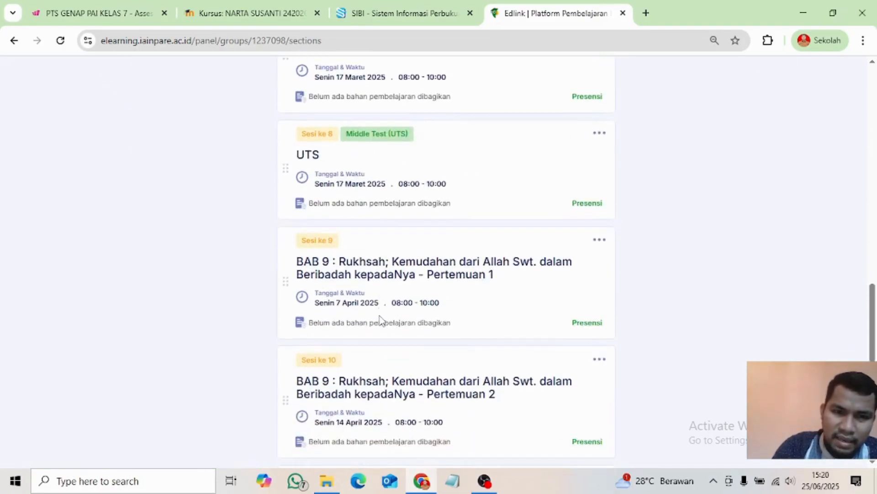
{"action": "scroll", "coordinate": [304, 274], "scroll_direction": "up", "scroll_amount": 4}
{"action": "scroll", "coordinate": [368, 347], "scroll_direction": "down", "scroll_amount": 12}
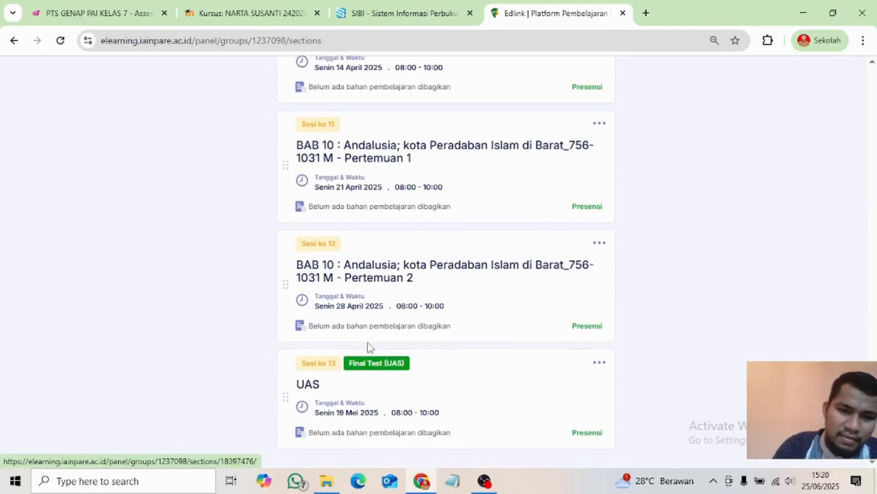
{"action": "scroll", "coordinate": [384, 384], "scroll_direction": "up", "scroll_amount": 20}
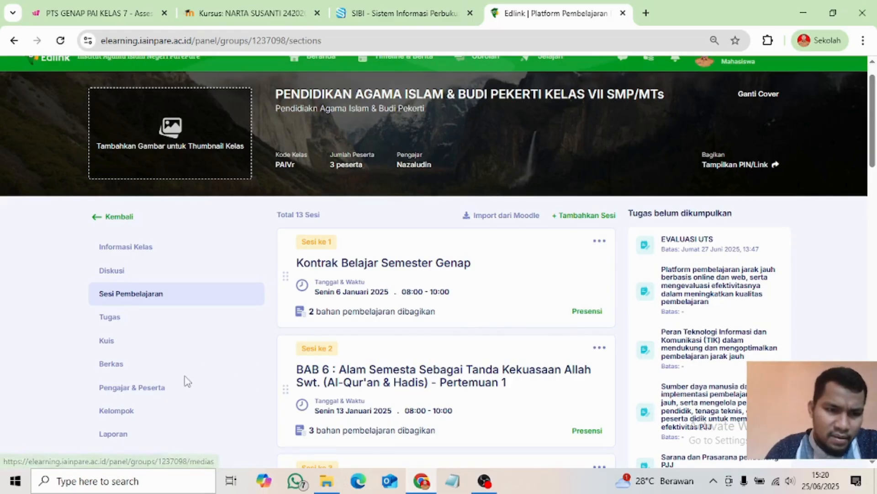
{"action": "scroll", "coordinate": [188, 381], "scroll_direction": "down", "scroll_amount": 1}
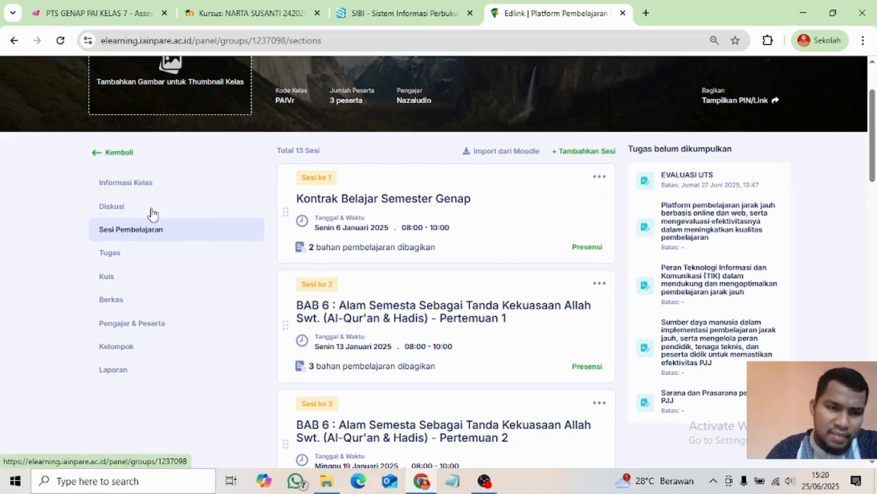
{"action": "left_click", "coordinate": [115, 185]}
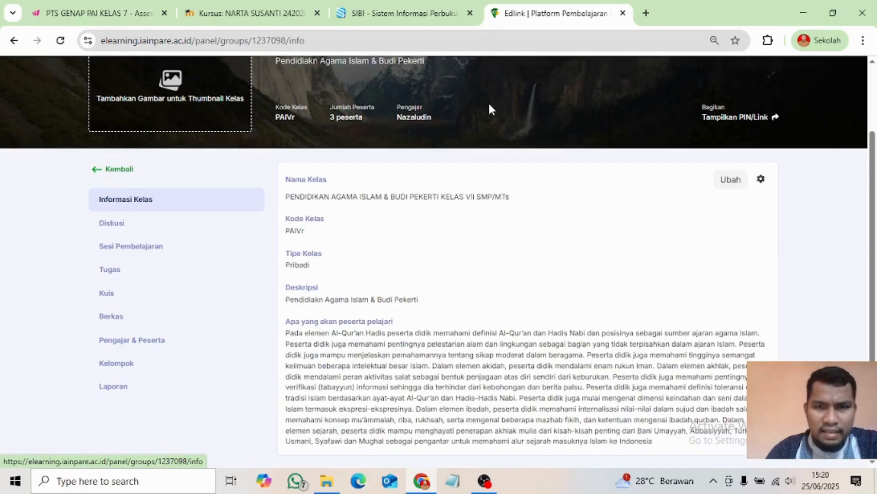
- Scroll through the class information page to review its description and learning outcomes
{"action": "scroll", "coordinate": [425, 128], "scroll_direction": "up", "scroll_amount": 2}
{"action": "scroll", "coordinate": [368, 274], "scroll_direction": "down", "scroll_amount": 2}
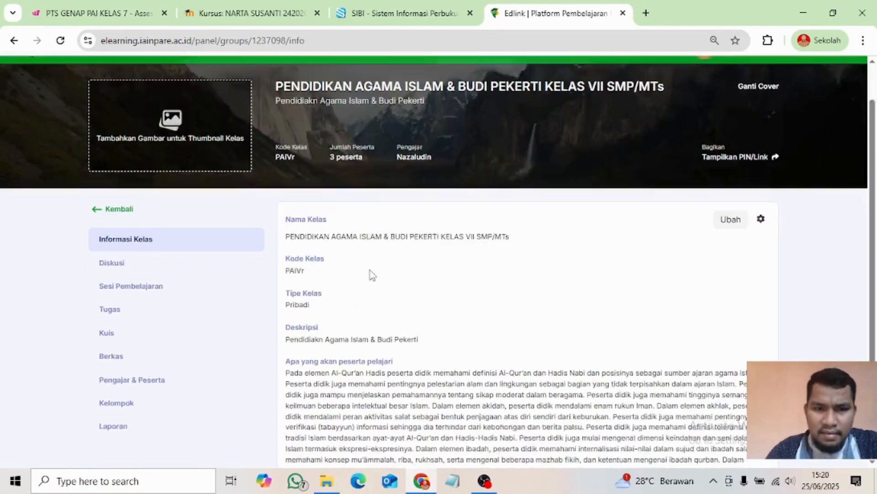
{"action": "scroll", "coordinate": [352, 290], "scroll_direction": "down", "scroll_amount": 1}
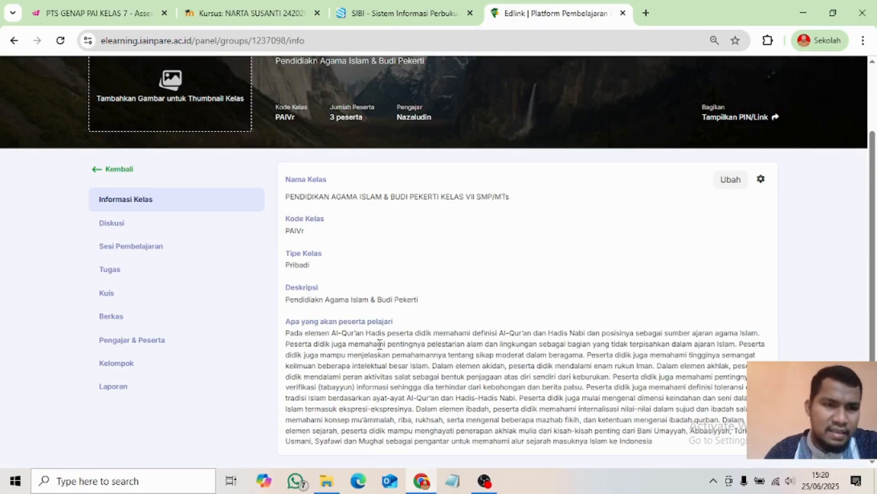
{"action": "scroll", "coordinate": [378, 375], "scroll_direction": "up", "scroll_amount": 2}
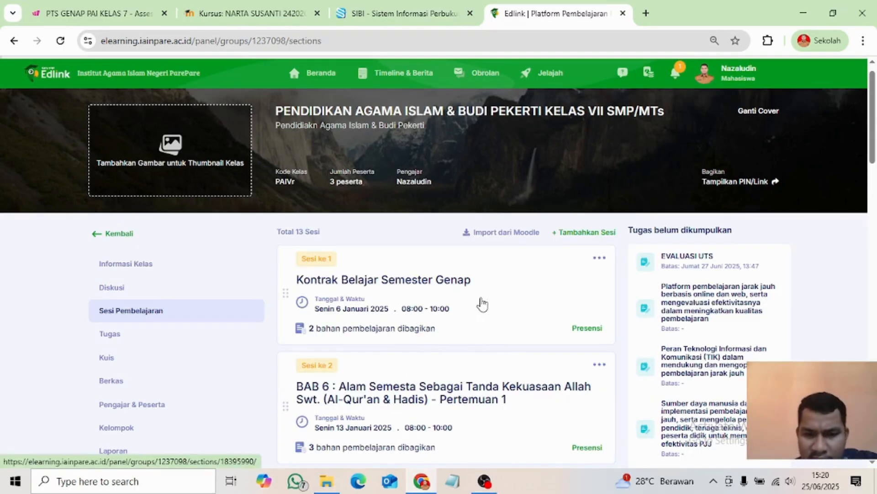
{"action": "left_click", "coordinate": [495, 299]}
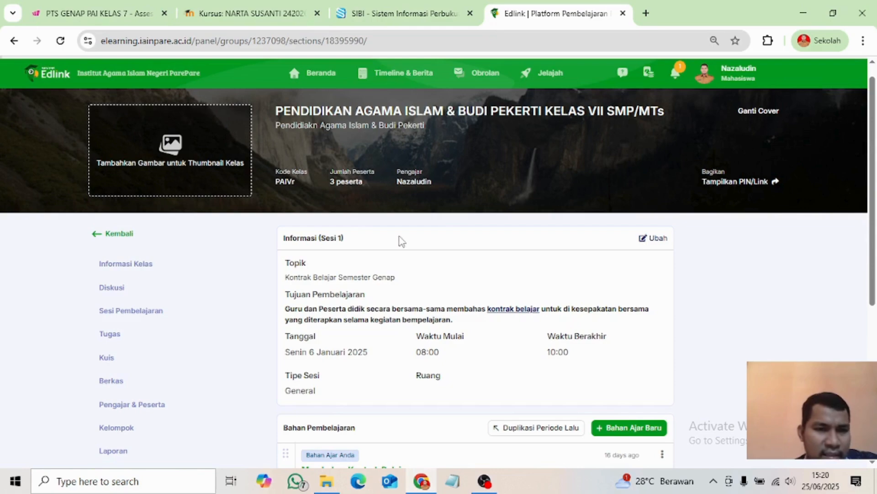
{"action": "scroll", "coordinate": [386, 336], "scroll_direction": "down", "scroll_amount": 3}
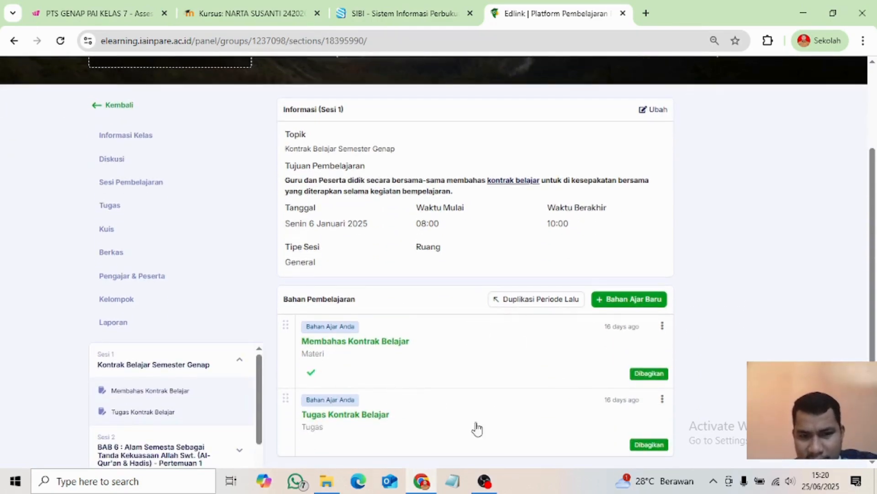
{"action": "scroll", "coordinate": [425, 366], "scroll_direction": "down", "scroll_amount": 3}
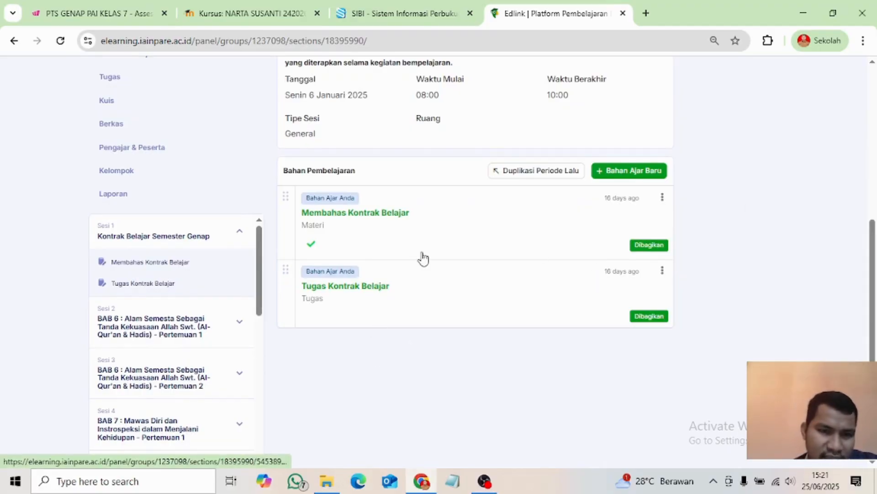
{"action": "scroll", "coordinate": [375, 315], "scroll_direction": "up", "scroll_amount": 5}
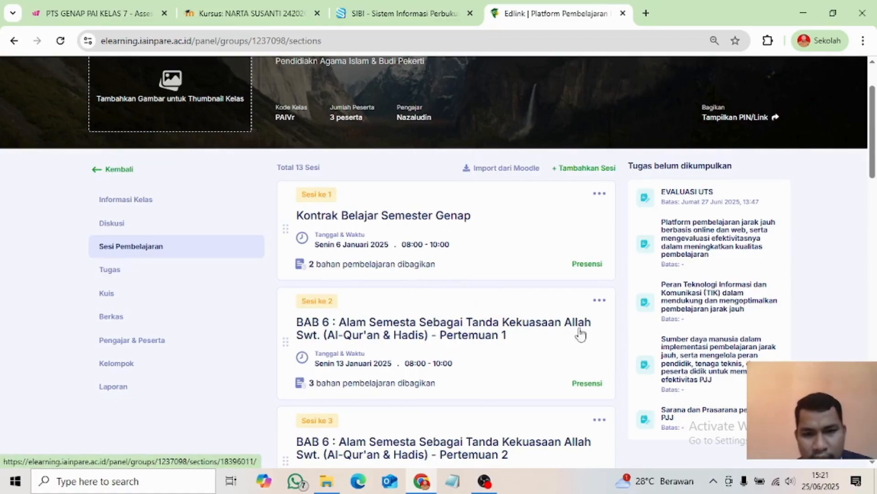
{"action": "scroll", "coordinate": [523, 333], "scroll_direction": "down", "scroll_amount": 3}
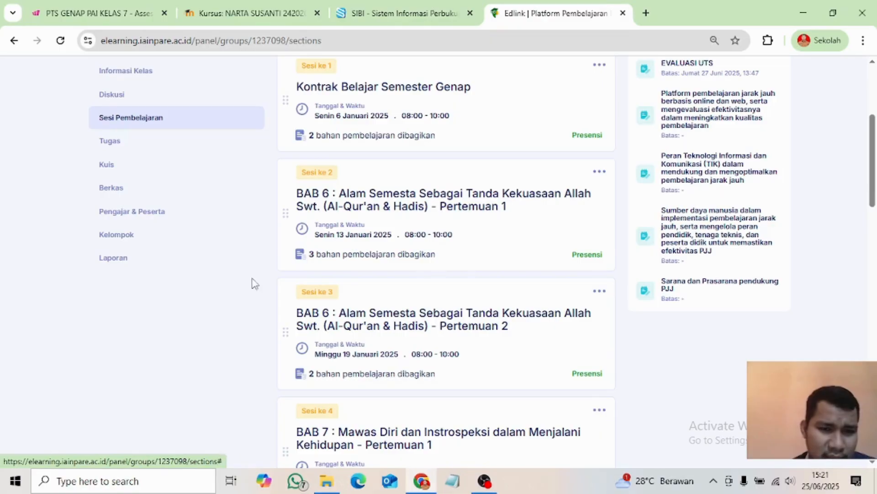
- Review Sesi 2's BAB 6 Alam Semesta objectives and materials, then return to the session list
{"action": "left_click", "coordinate": [518, 222]}
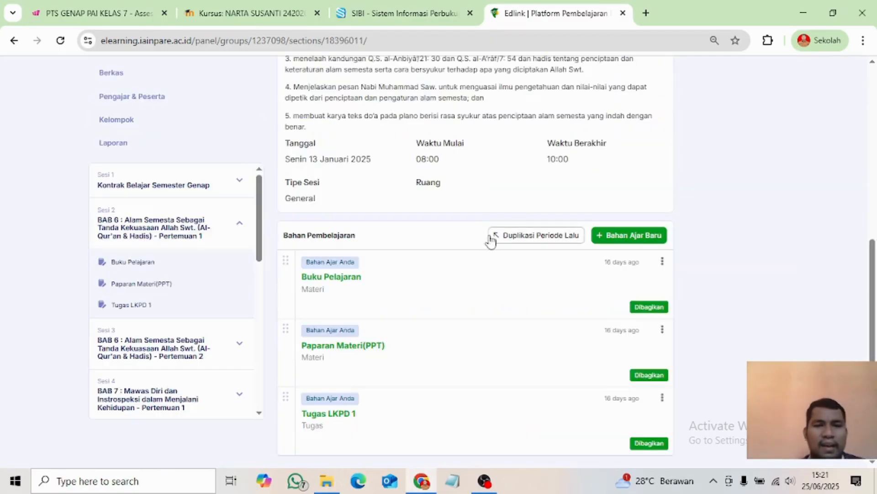
{"action": "scroll", "coordinate": [439, 275], "scroll_direction": "up", "scroll_amount": 5}
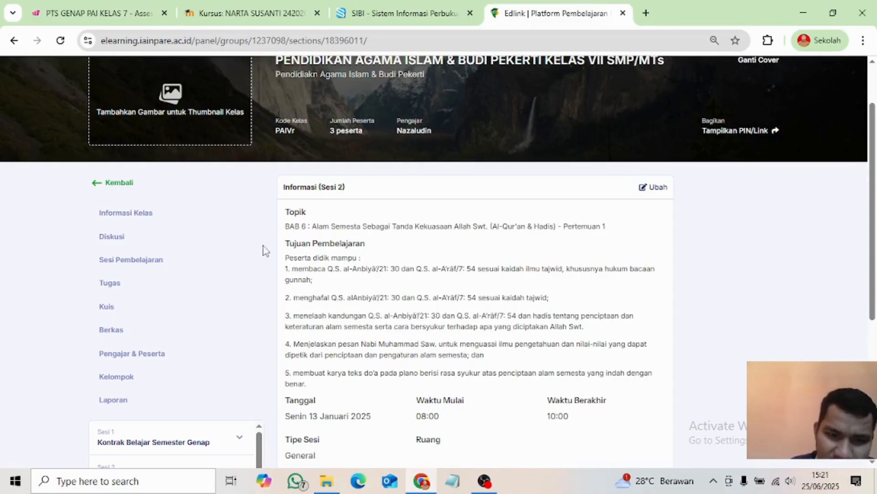
{"action": "scroll", "coordinate": [330, 318], "scroll_direction": "down", "scroll_amount": 2}
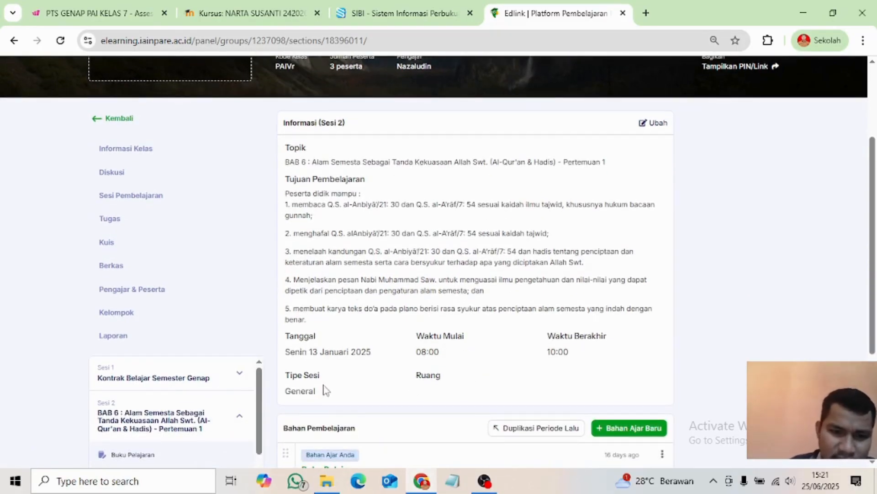
{"action": "scroll", "coordinate": [374, 363], "scroll_direction": "down", "scroll_amount": 2}
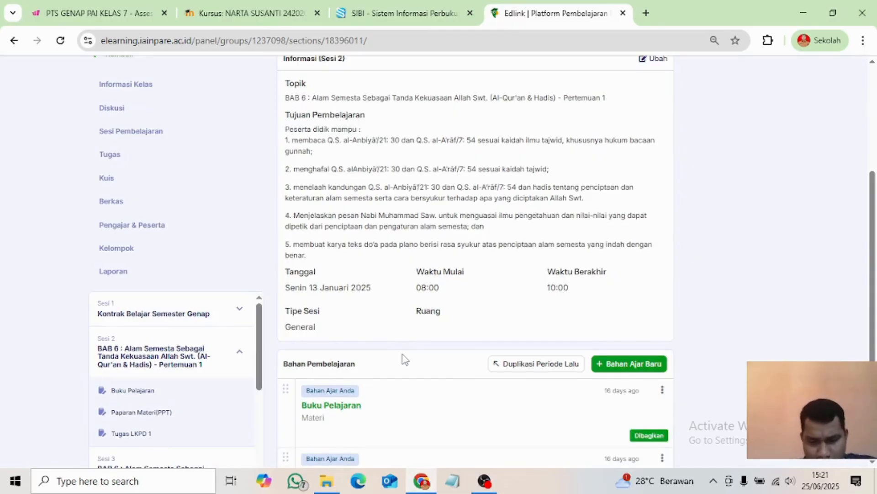
{"action": "scroll", "coordinate": [405, 359], "scroll_direction": "down", "scroll_amount": 3}
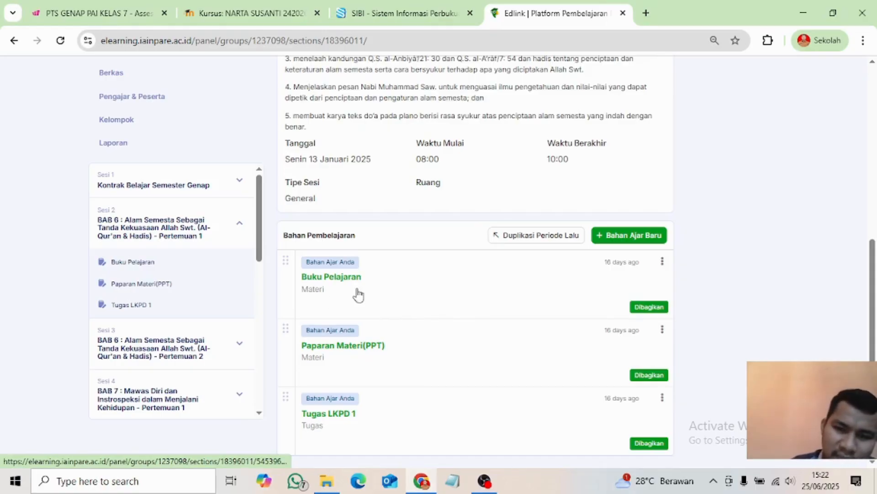
{"action": "scroll", "coordinate": [451, 319], "scroll_direction": "up", "scroll_amount": 7}
{"action": "scroll", "coordinate": [437, 378], "scroll_direction": "down", "scroll_amount": 7}
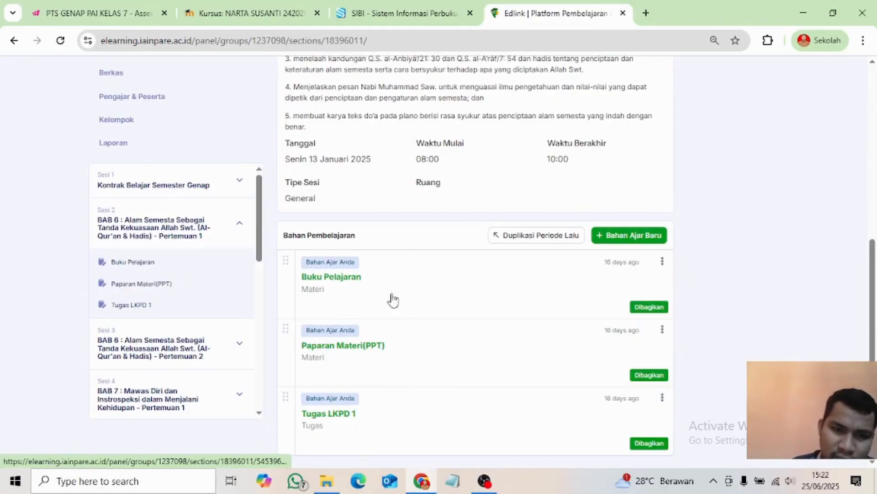
{"action": "scroll", "coordinate": [394, 353], "scroll_direction": "up", "scroll_amount": 7}
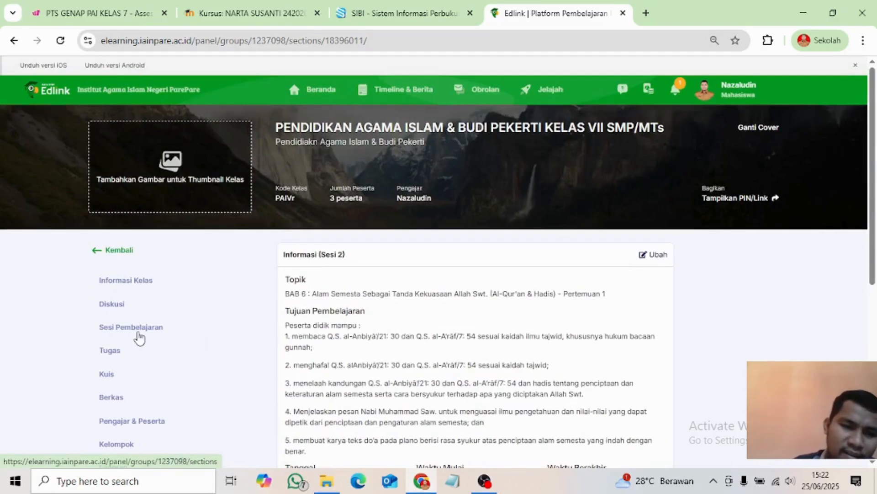
{"action": "left_click", "coordinate": [136, 328]}
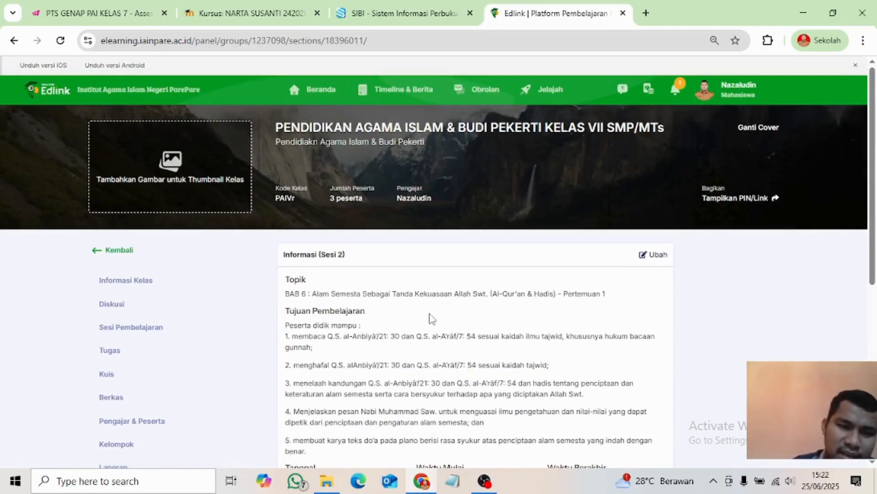
{"action": "scroll", "coordinate": [455, 339], "scroll_direction": "down", "scroll_amount": 4}
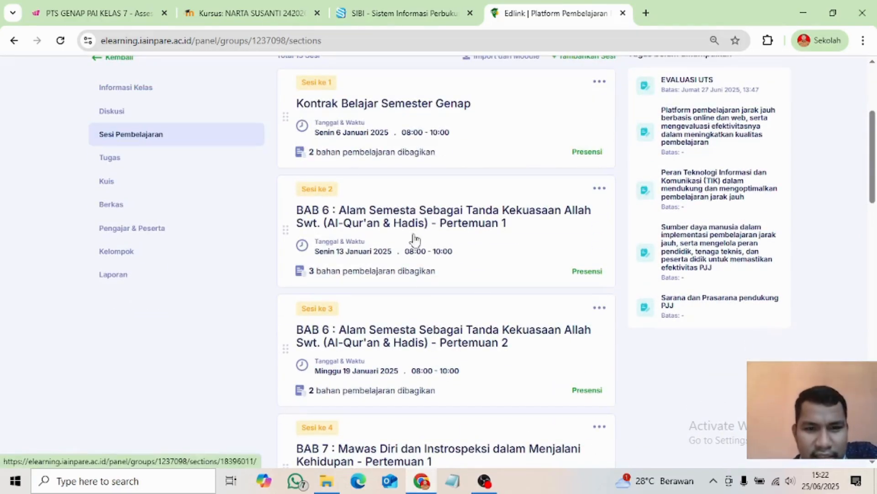
{"action": "scroll", "coordinate": [408, 189], "scroll_direction": "up", "scroll_amount": 1}
{"action": "scroll", "coordinate": [509, 219], "scroll_direction": "down", "scroll_amount": 1}
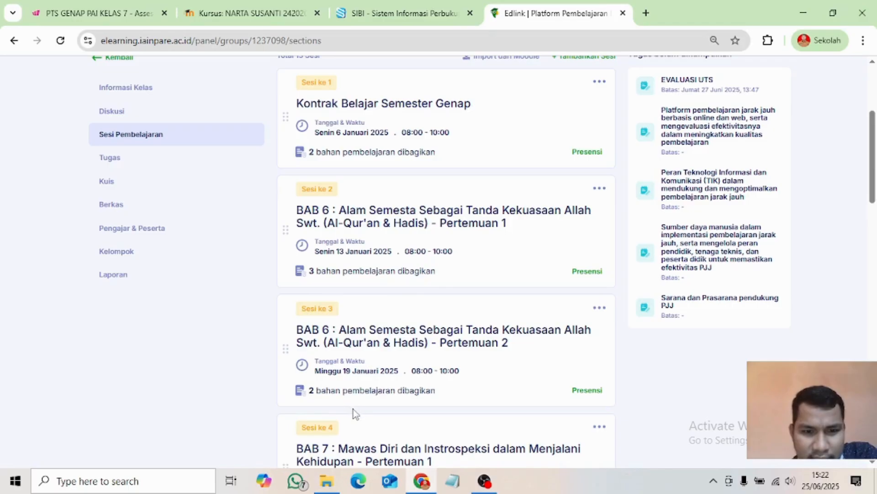
{"action": "scroll", "coordinate": [430, 386], "scroll_direction": "down", "scroll_amount": 1}
{"action": "scroll", "coordinate": [333, 300], "scroll_direction": "down", "scroll_amount": 3}
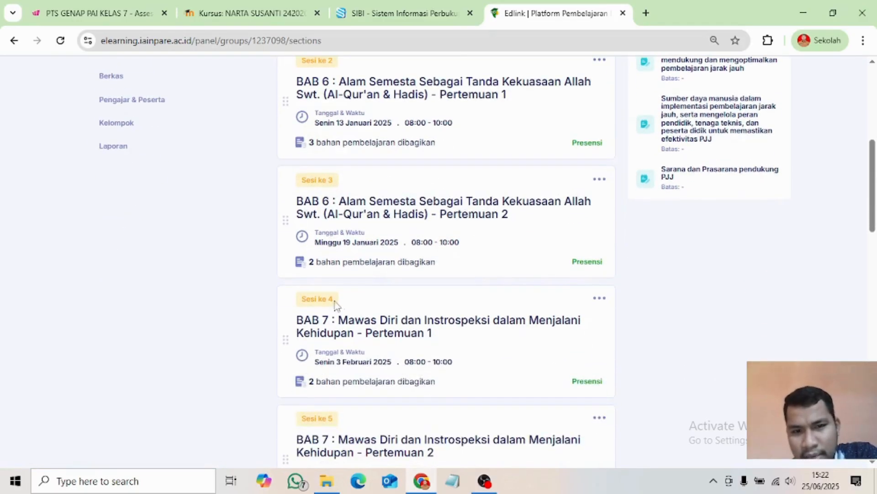
{"action": "scroll", "coordinate": [477, 257], "scroll_direction": "down", "scroll_amount": 2}
{"action": "scroll", "coordinate": [475, 257], "scroll_direction": "down", "scroll_amount": 3}
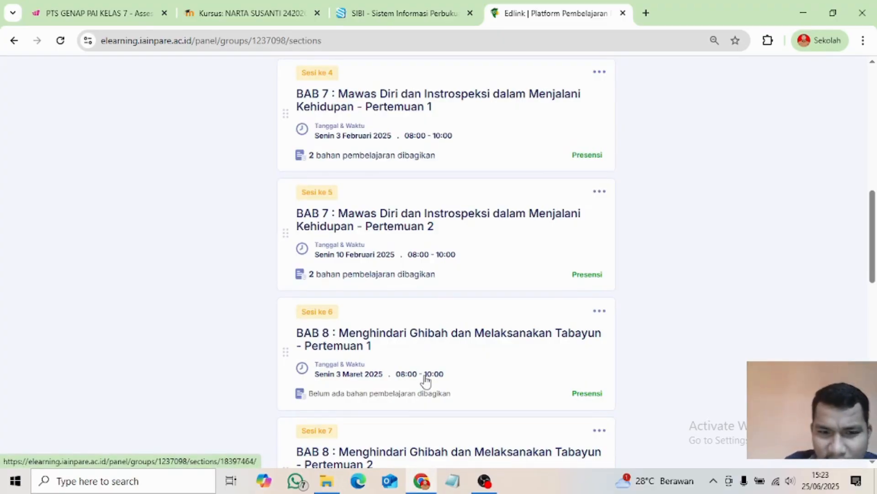
{"action": "scroll", "coordinate": [425, 381], "scroll_direction": "down", "scroll_amount": 3}
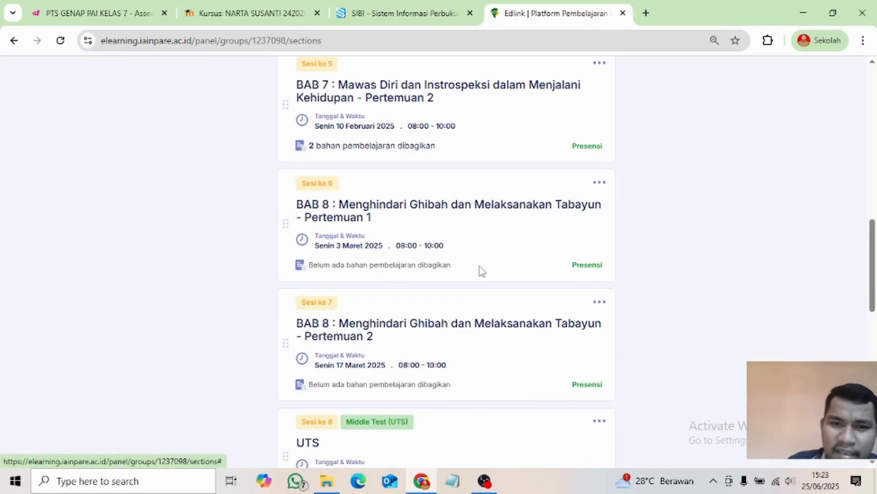
{"action": "scroll", "coordinate": [464, 299], "scroll_direction": "up", "scroll_amount": 2}
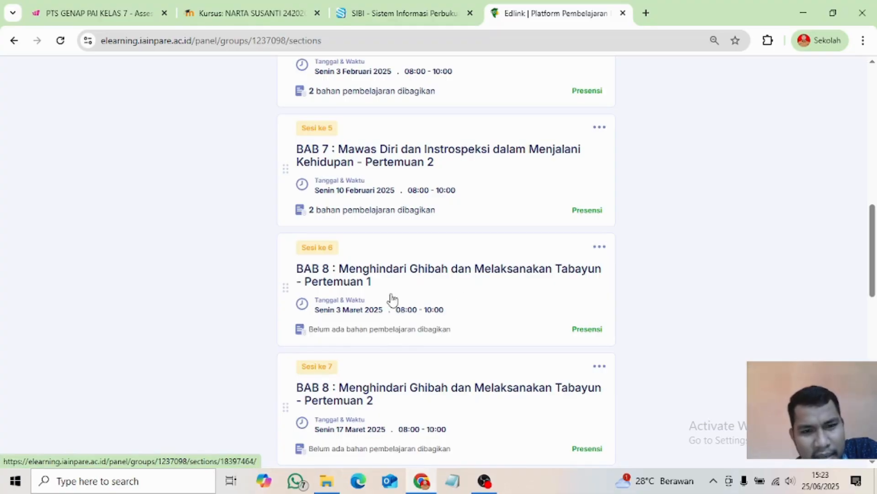
- Open the Senin 3 Maret 2025 session 6 and start a new Bahan Ajar in Buat Bahan
{"action": "left_click", "coordinate": [411, 294]}
{"action": "scroll", "coordinate": [388, 297], "scroll_direction": "up", "scroll_amount": 5}
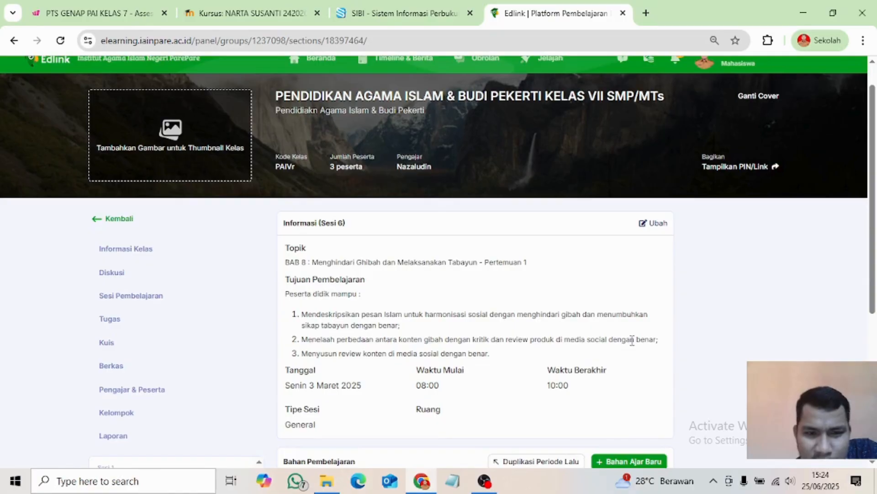
{"action": "scroll", "coordinate": [357, 316], "scroll_direction": "down", "scroll_amount": 3}
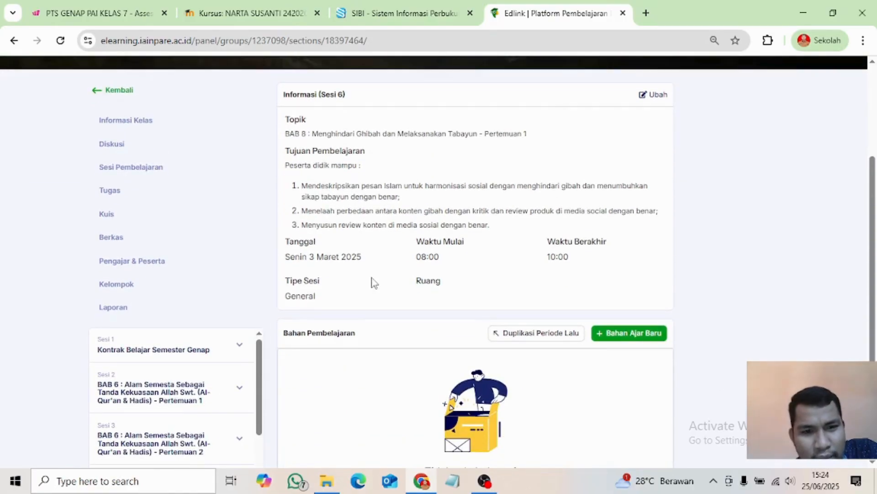
{"action": "scroll", "coordinate": [396, 404], "scroll_direction": "down", "scroll_amount": 3}
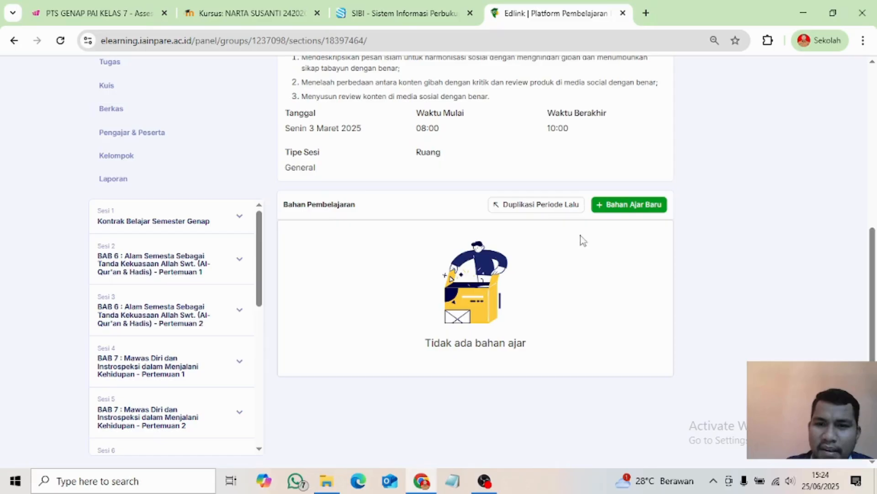
{"action": "left_click", "coordinate": [638, 209]}
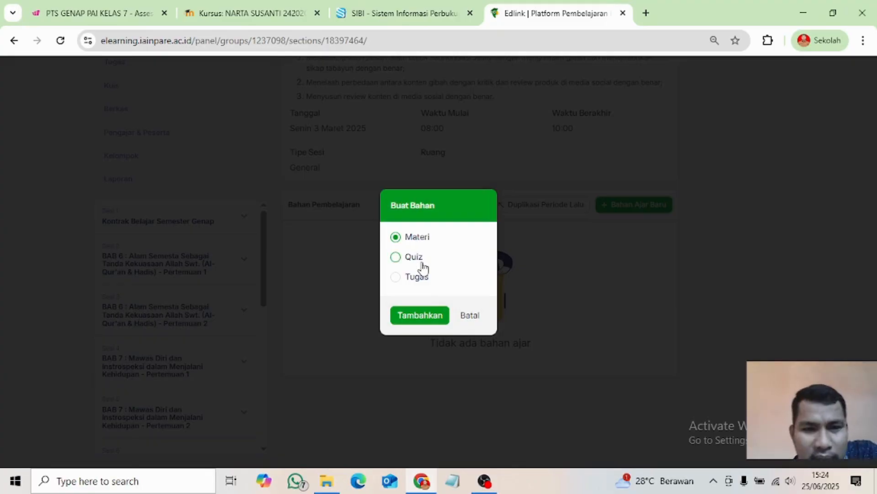
- Create a new 'Materi' reading-material item, Materi #1, in Sesi ke 6
{"action": "left_click", "coordinate": [413, 316]}
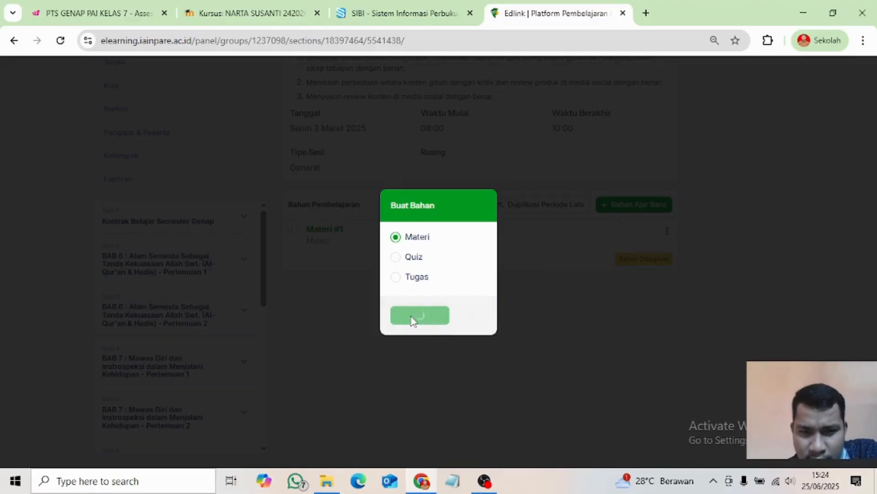
{"action": "scroll", "coordinate": [416, 384], "scroll_direction": "up", "scroll_amount": 5}
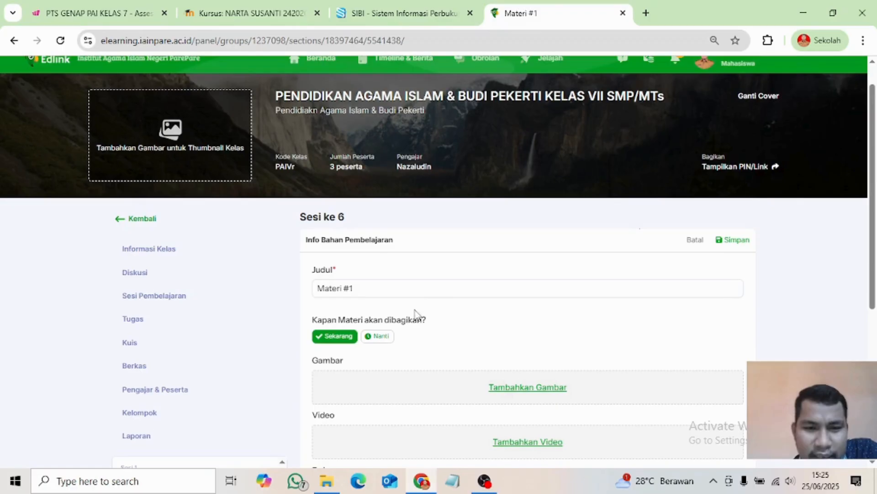
- Replace the title 'Materi #1' with 'Buku Pelajaran & Media Ajar (PPT)'
{"action": "left_click", "coordinate": [366, 289]}
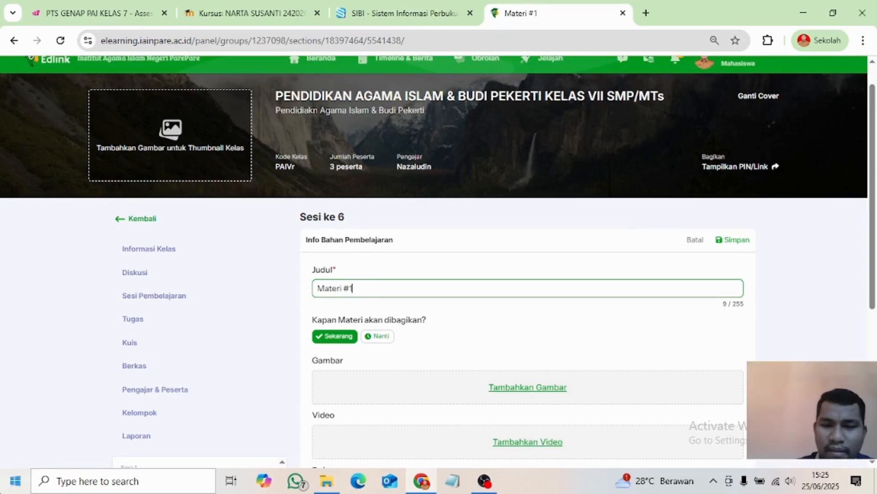
{"action": "key", "text": "BackSpace"}
{"action": "key", "text": "BackSpace"}
{"action": "key", "text": "BackSpace"}
{"action": "key", "text": "BackSpace"}
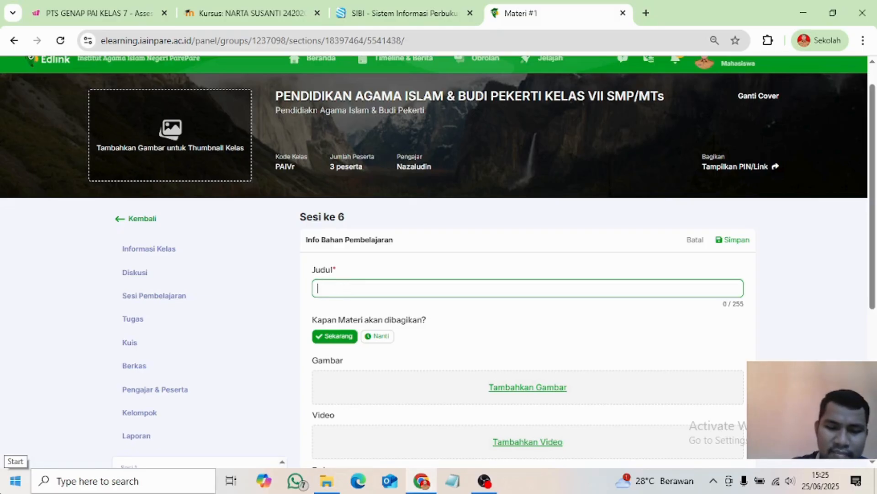
{"action": "type", "text": "Buku"}
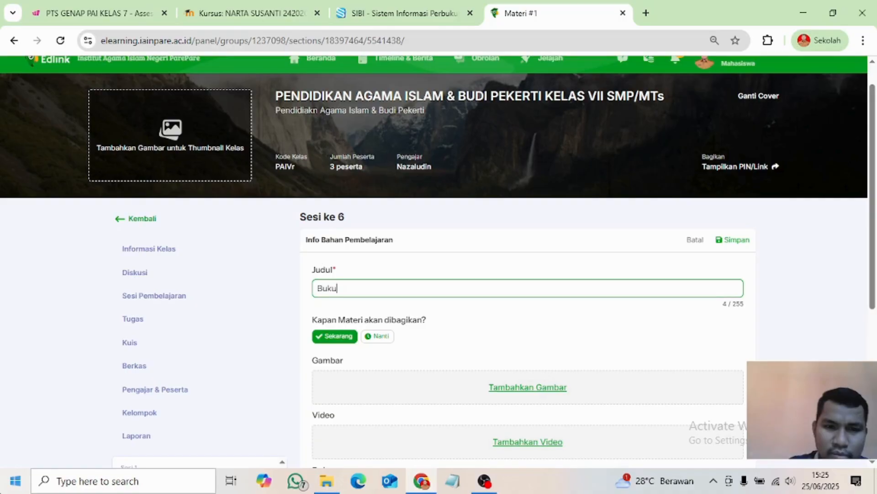
{"action": "type", "text": " Pelaja"}
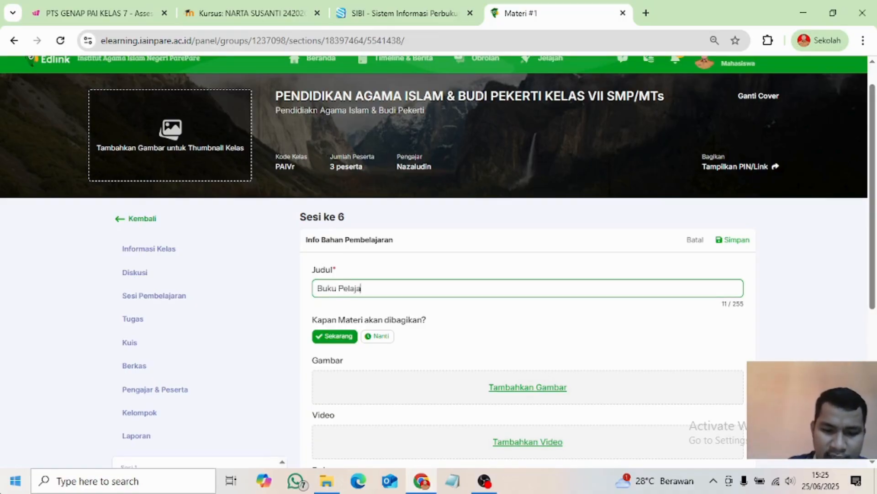
{"action": "type", "text": "ran & "}
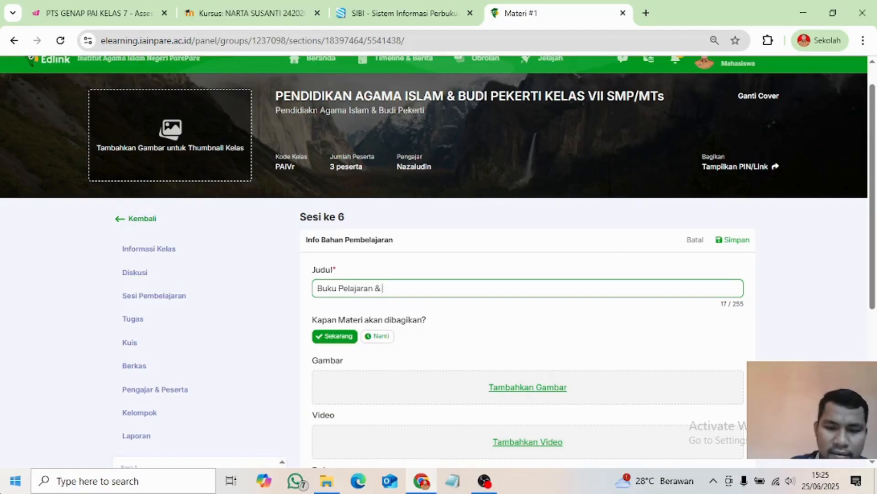
{"action": "type", "text": "Media"}
{"action": "type", "text": " Ajat"}
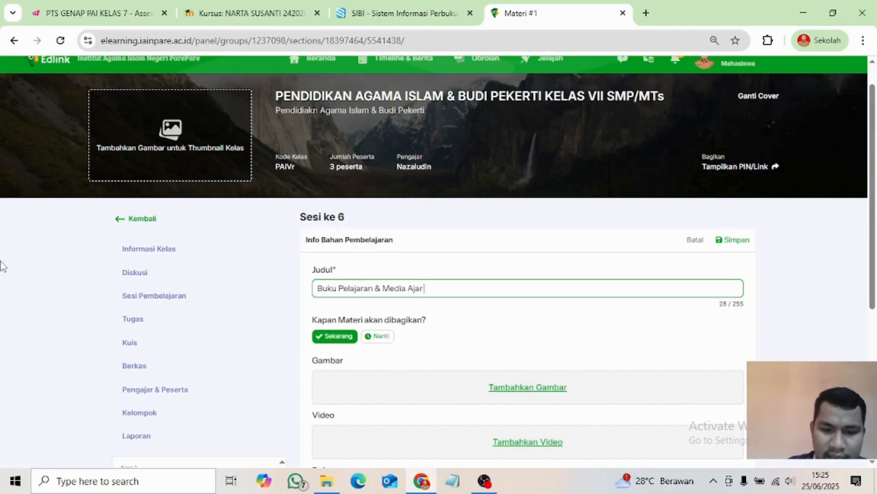
{"action": "type", "text": "PPT"}
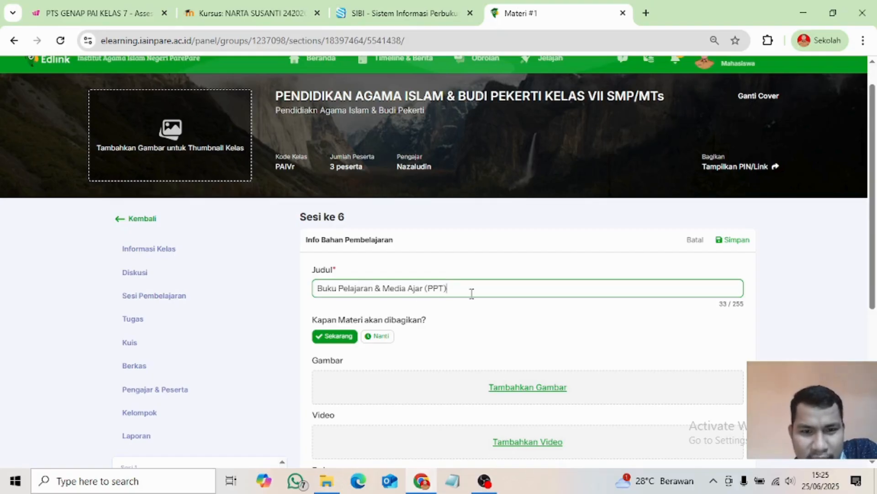
- Write the description 'Silahkan Membaca dan mempelajari Buku pelajaran bada link berikut' plus a pointing-hand emoji
{"action": "scroll", "coordinate": [422, 302], "scroll_direction": "down", "scroll_amount": 1}
{"action": "scroll", "coordinate": [422, 305], "scroll_direction": "down", "scroll_amount": 2}
{"action": "scroll", "coordinate": [454, 315], "scroll_direction": "down", "scroll_amount": 2}
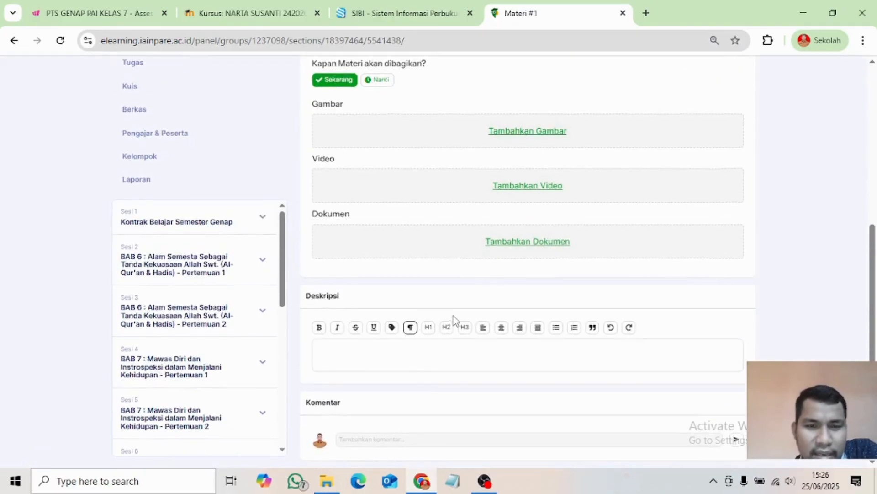
{"action": "scroll", "coordinate": [434, 319], "scroll_direction": "up", "scroll_amount": 2}
{"action": "scroll", "coordinate": [521, 358], "scroll_direction": "down", "scroll_amount": 2}
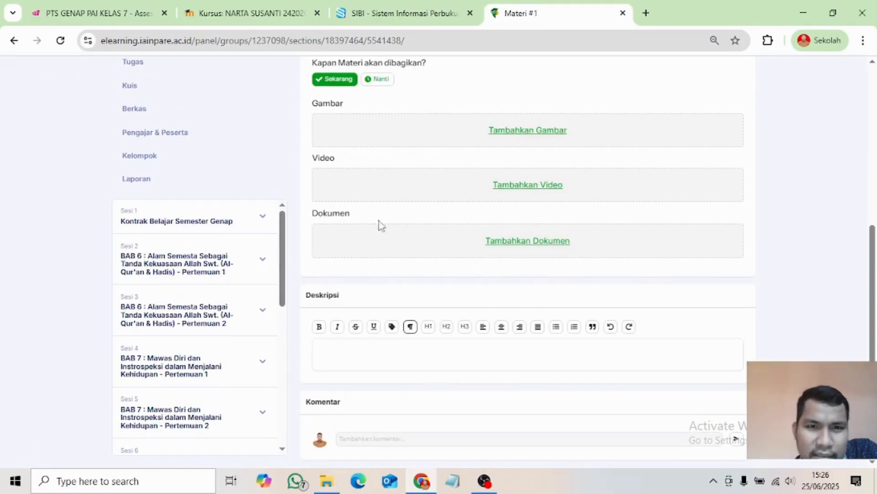
{"action": "scroll", "coordinate": [429, 235], "scroll_direction": "up", "scroll_amount": 2}
{"action": "scroll", "coordinate": [437, 297], "scroll_direction": "down", "scroll_amount": 2}
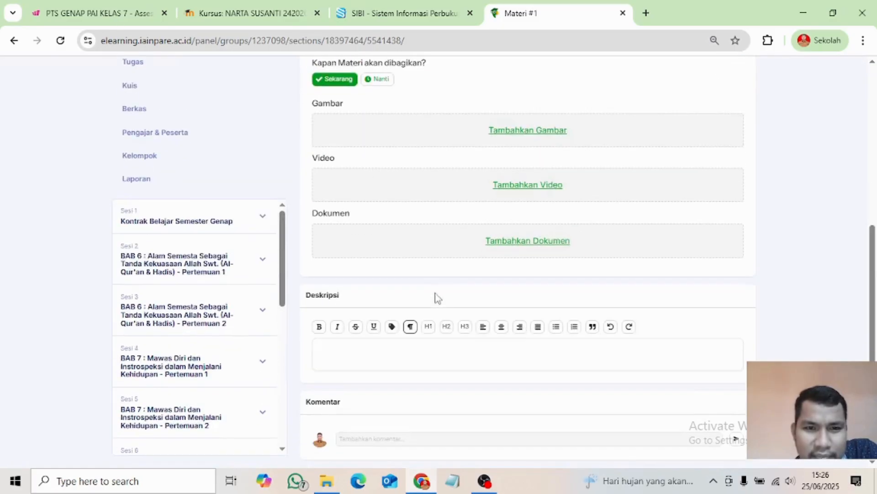
{"action": "scroll", "coordinate": [438, 298], "scroll_direction": "up", "scroll_amount": 1}
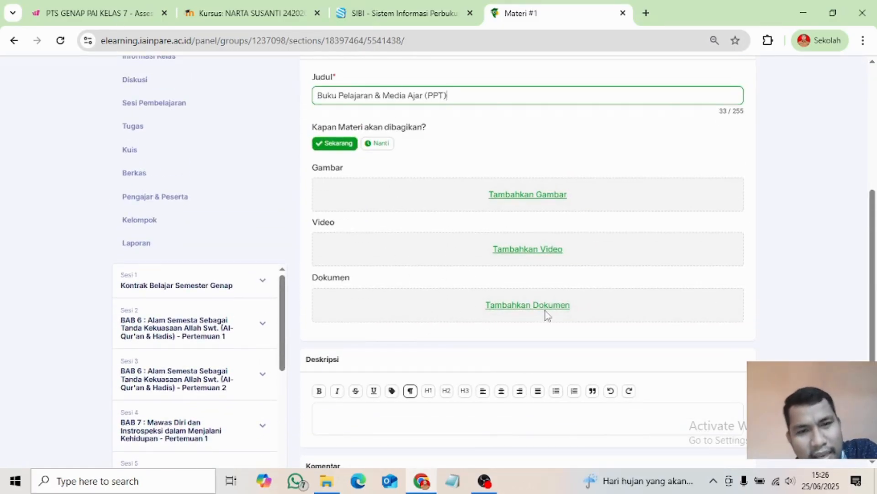
{"action": "scroll", "coordinate": [419, 274], "scroll_direction": "down", "scroll_amount": 1}
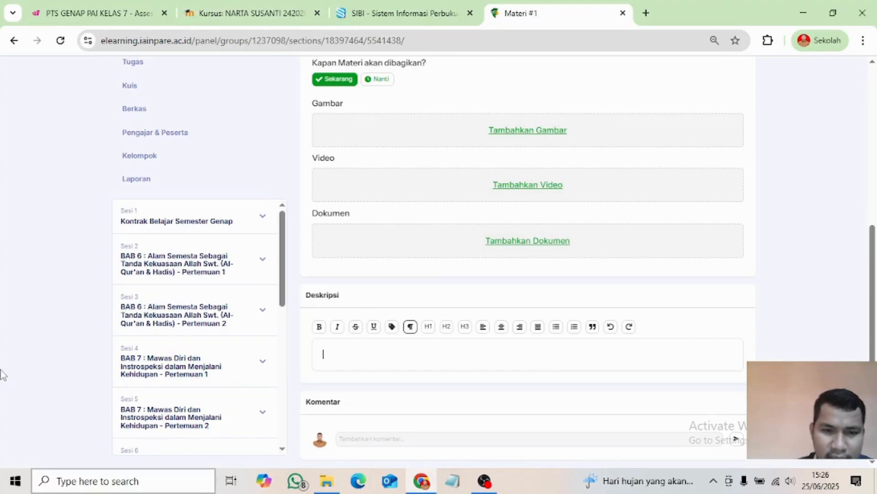
{"action": "type", "text": "ilah"}
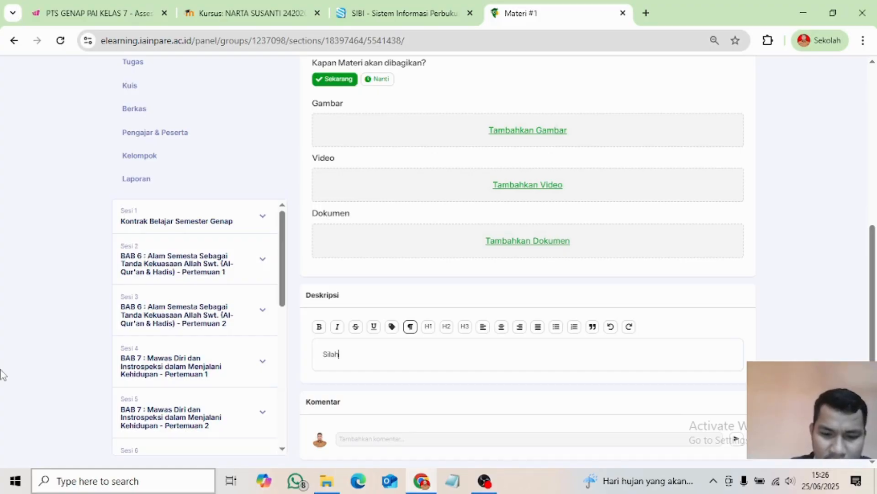
{"action": "type", "text": "kan Membac"}
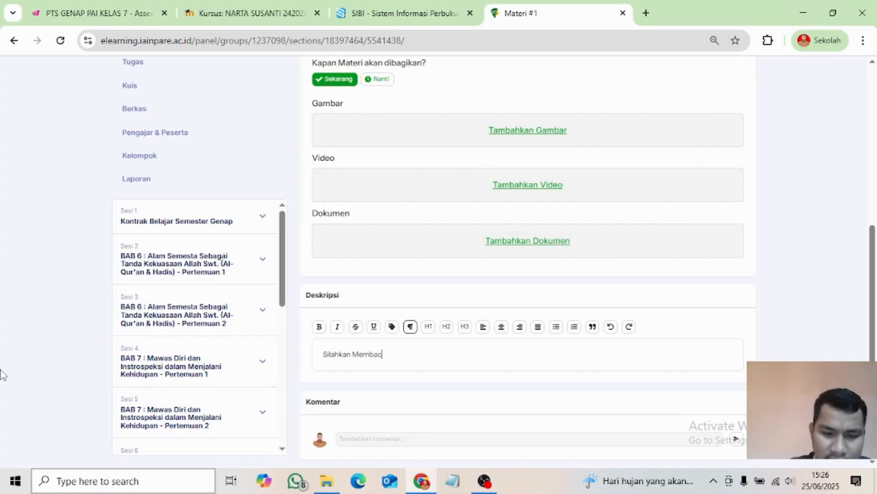
{"action": "type", "text": "a dan mempelajarai"}
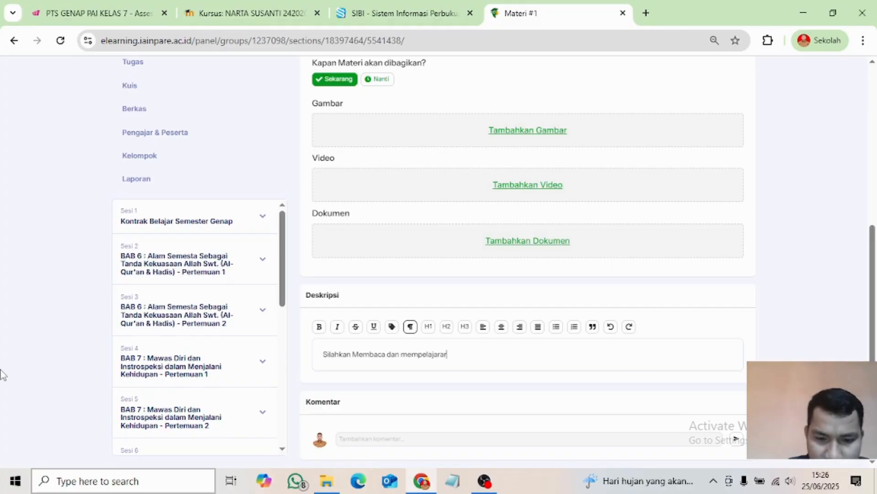
{"action": "type", "text": " Buku pelajaran ba"}
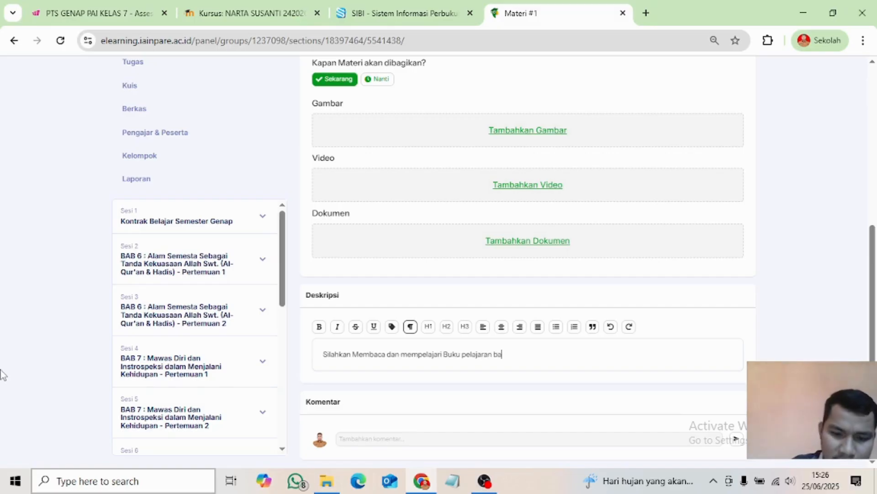
{"action": "type", "text": "da link berikut"}
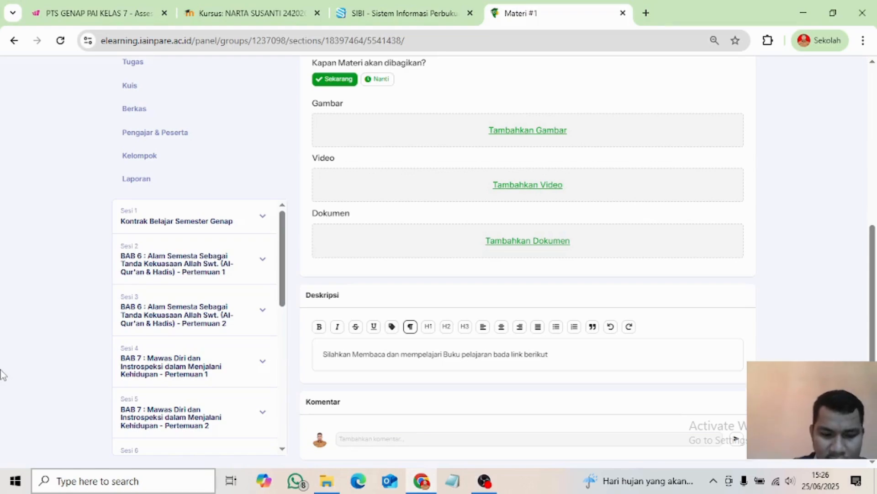
{"action": "key", "text": "super+period"}
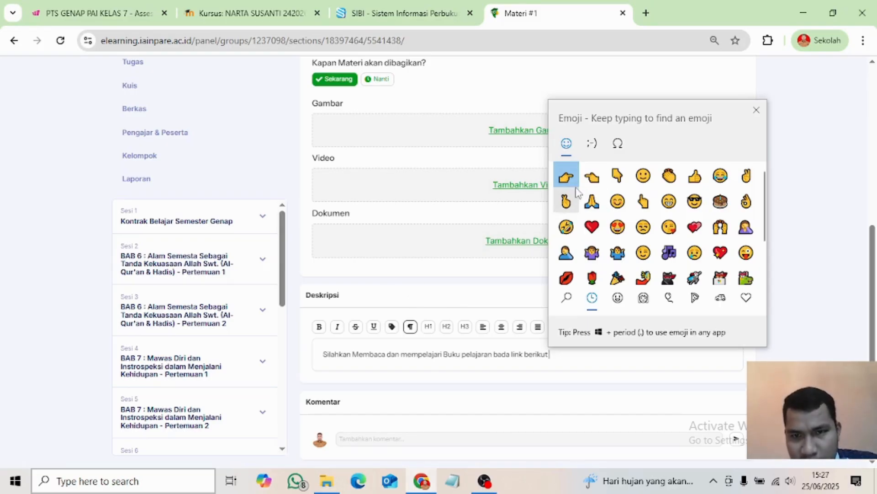
{"action": "left_click", "coordinate": [566, 177]}
- Copy the SIBI grade VII Islamic Education textbook page URL and return to Materi #1
{"action": "left_click", "coordinate": [578, 356]}
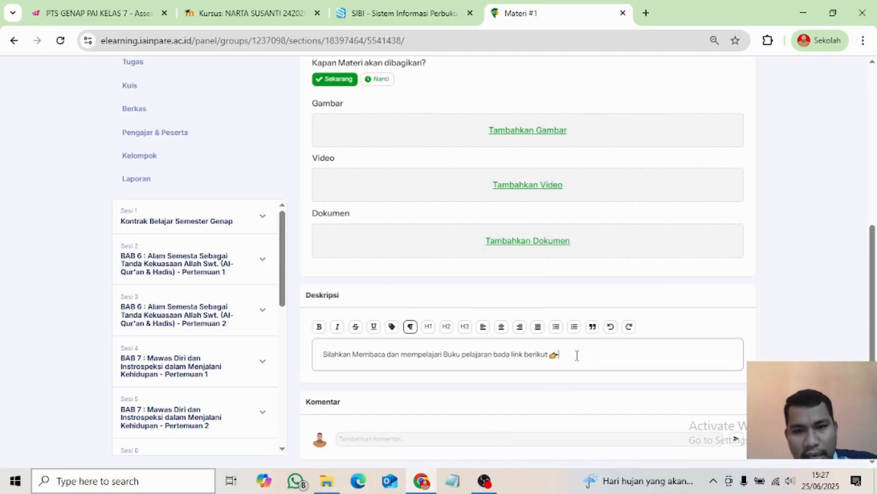
{"action": "left_click", "coordinate": [372, 14]}
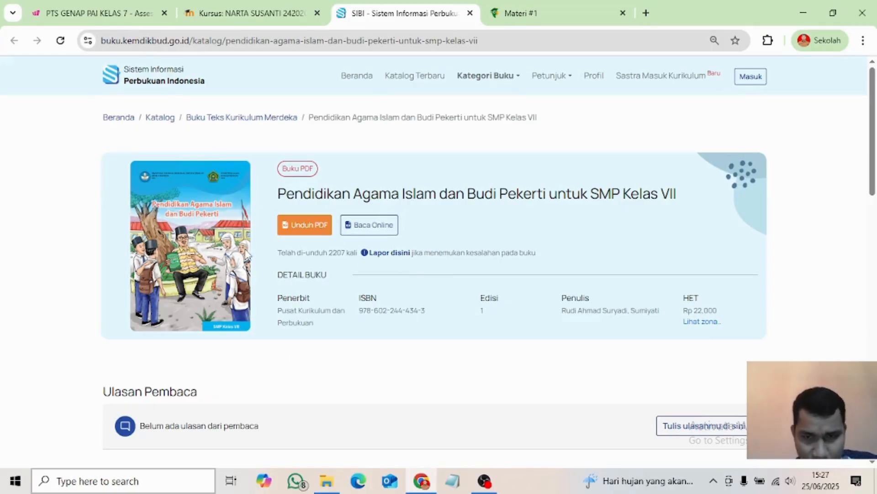
{"action": "left_click_drag", "start_coordinate": [480, 42], "coordinate": [102, 44]}
{"action": "key", "text": "ctrl+c"}
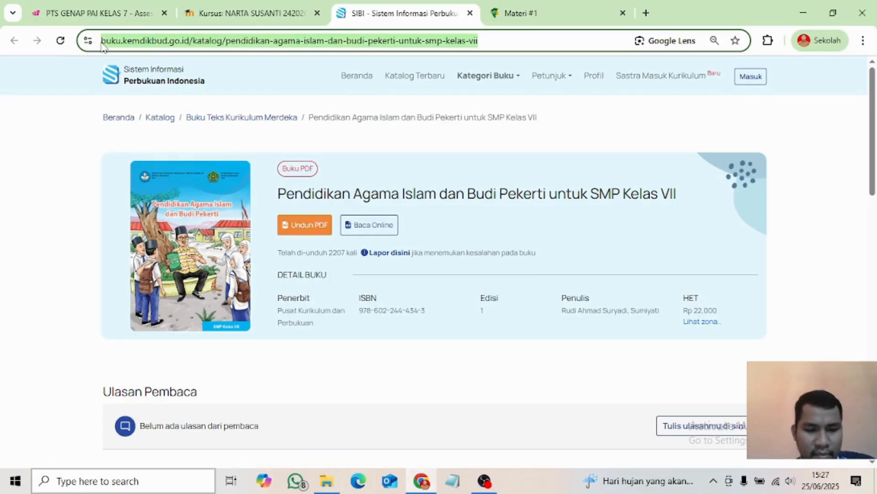
{"action": "left_click", "coordinate": [532, 16]}
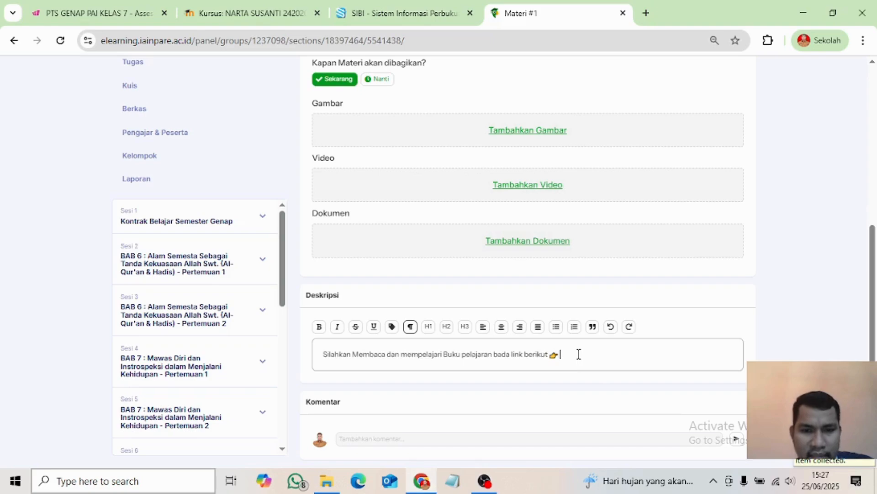
- Paste the textbook link into the description and add 'Fokus pada topik yang dibahas.'
{"action": "key", "text": "ctrl+v"}
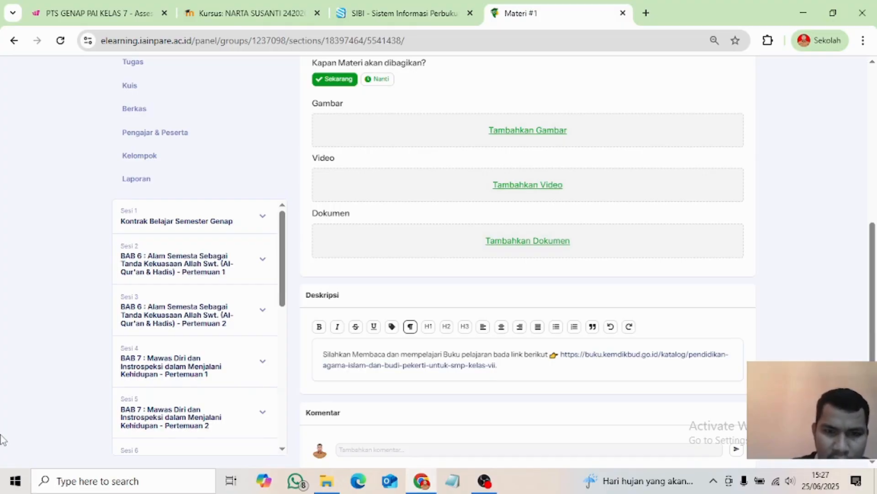
{"action": "scroll", "coordinate": [480, 220], "scroll_direction": "up", "scroll_amount": 4}
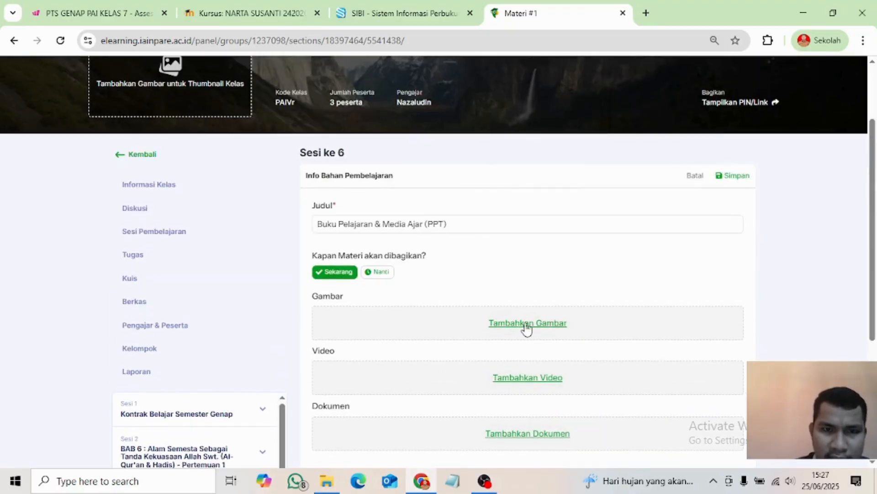
{"action": "scroll", "coordinate": [433, 324], "scroll_direction": "down", "scroll_amount": 5}
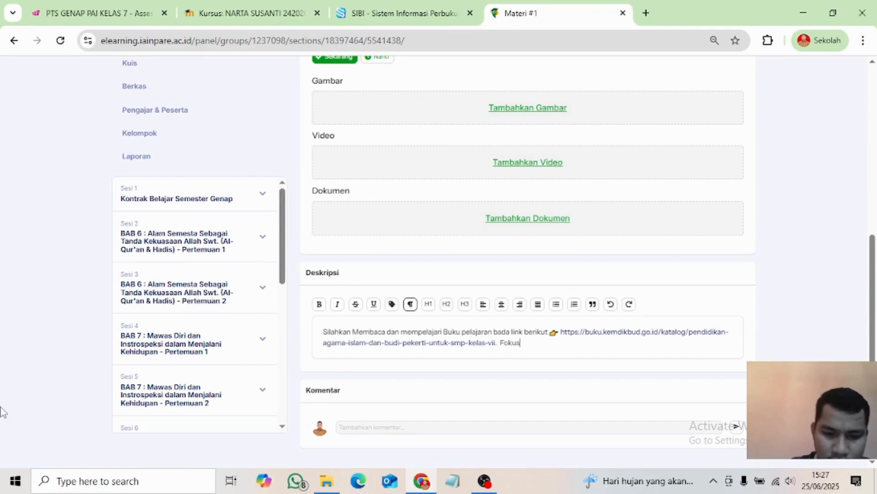
{"action": "type", "text": "mater"}
{"action": "key", "text": "BackSpace"}
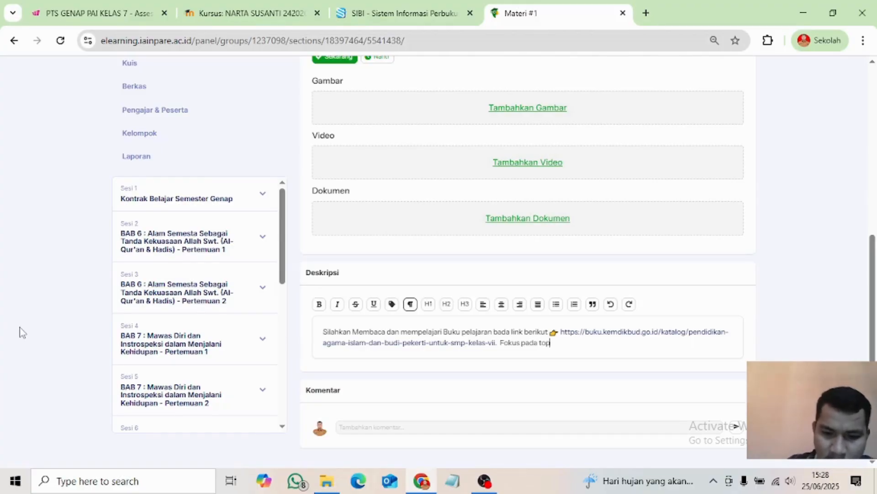
{"action": "type", "text": "topik yang"}
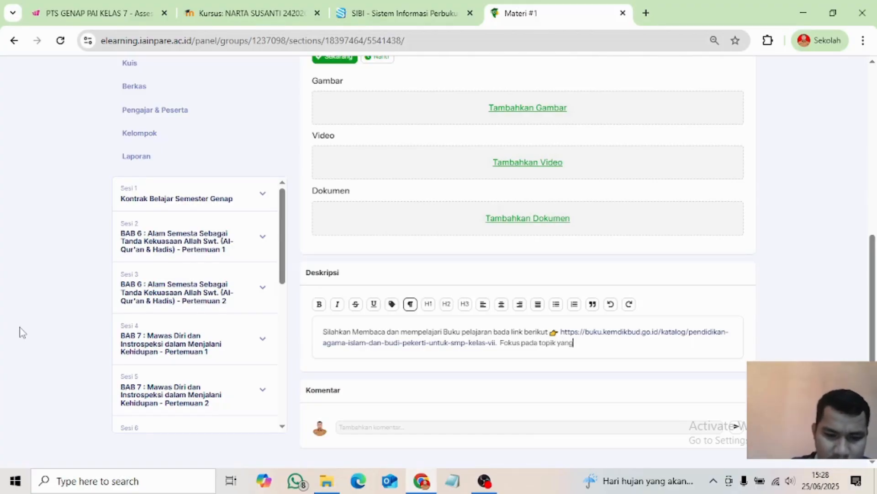
{"action": "type", "text": " dibahas."}
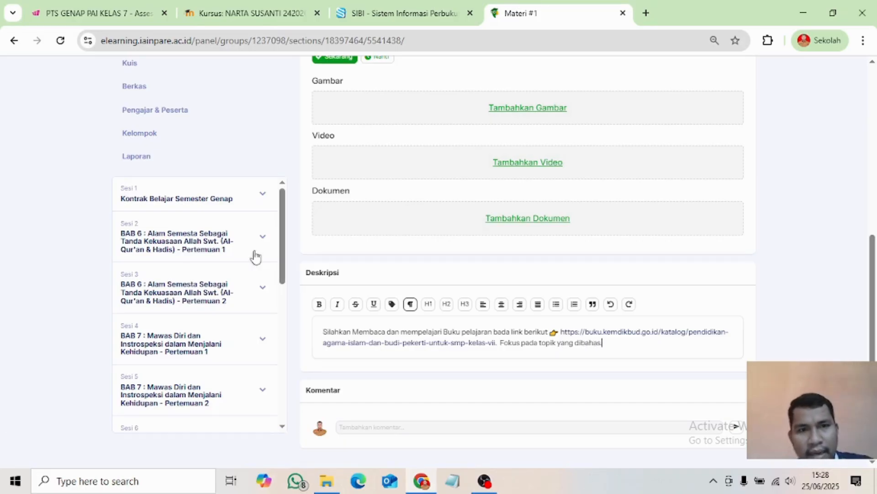
- Insert a new first line 'Aktivitas Pembelajaran: -' above the description text
{"action": "scroll", "coordinate": [363, 247], "scroll_direction": "up", "scroll_amount": 3}
{"action": "scroll", "coordinate": [448, 243], "scroll_direction": "down", "scroll_amount": 3}
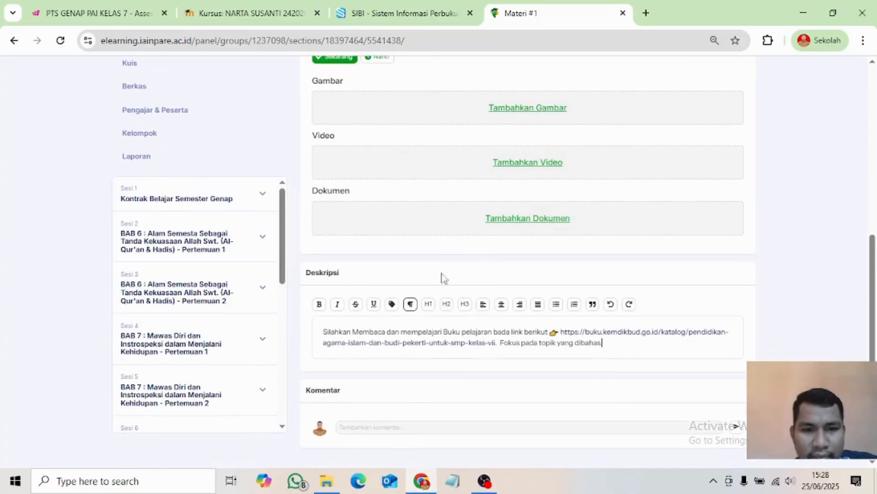
{"action": "scroll", "coordinate": [343, 333], "scroll_direction": "up", "scroll_amount": 3}
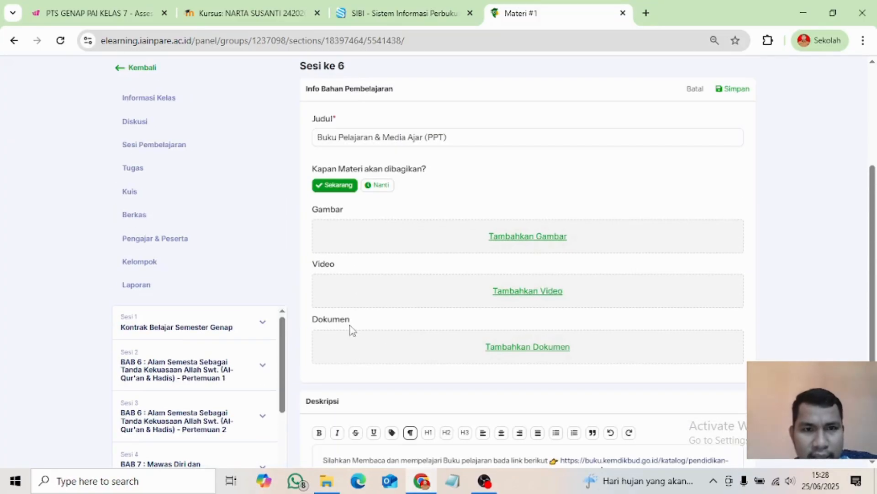
{"action": "scroll", "coordinate": [327, 439], "scroll_direction": "down", "scroll_amount": 2}
{"action": "scroll", "coordinate": [348, 384], "scroll_direction": "up", "scroll_amount": 3}
{"action": "scroll", "coordinate": [350, 384], "scroll_direction": "down", "scroll_amount": 1}
{"action": "scroll", "coordinate": [350, 384], "scroll_direction": "down", "scroll_amount": 2}
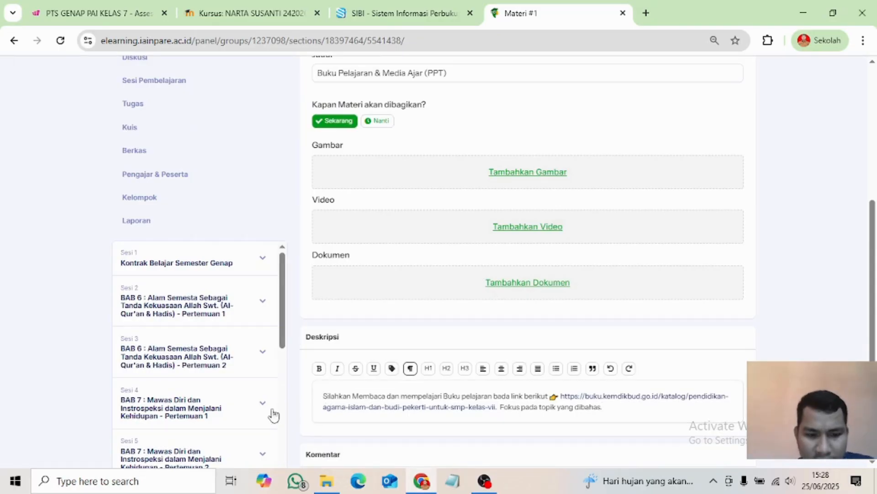
{"action": "key", "text": "Return"}
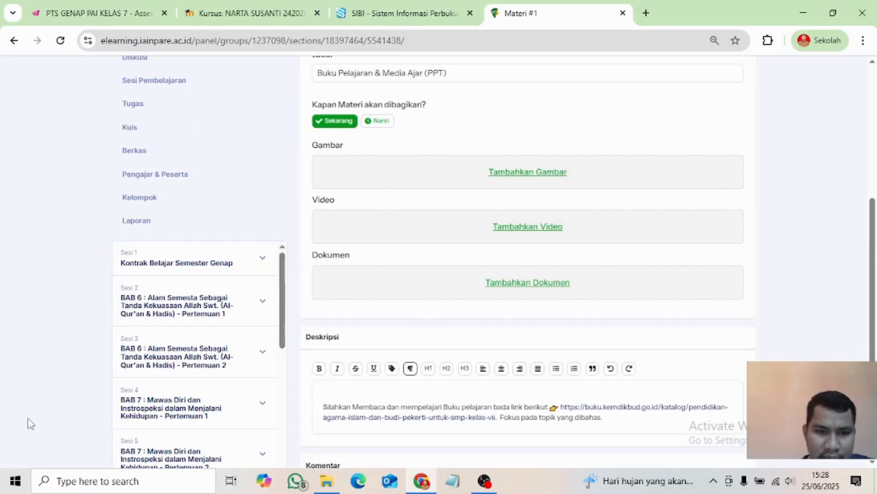
{"action": "type", "text": "Aktivitas"}
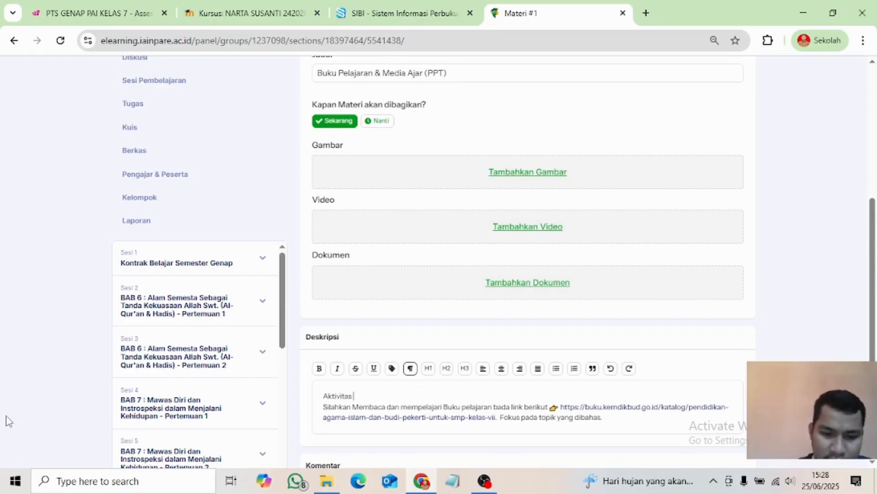
{"action": "type", "text": " Pemb"}
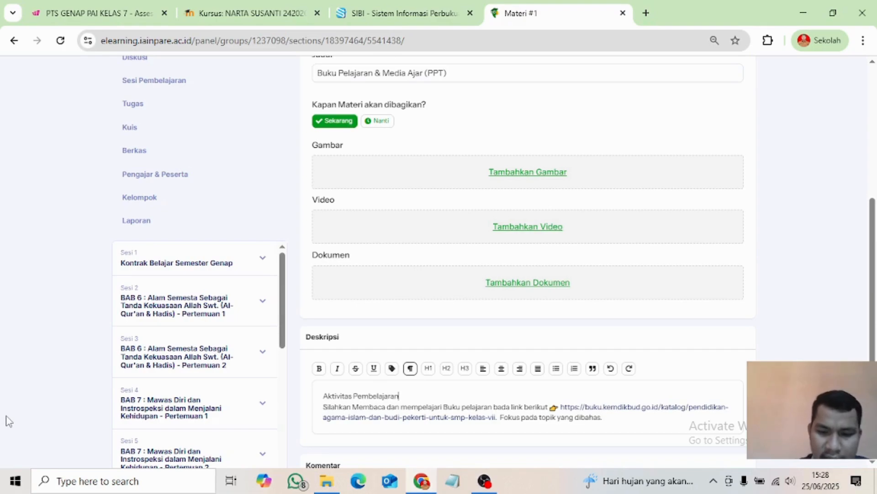
{"action": "type", "text": "elajaran"}
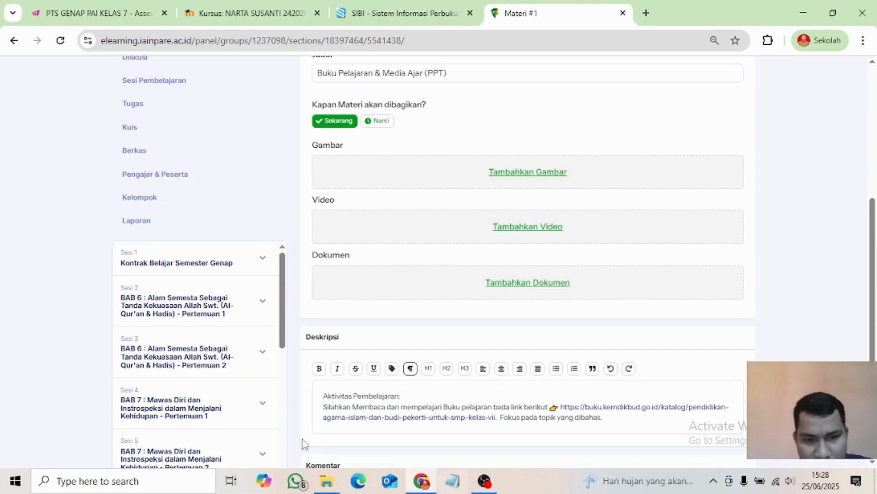
{"action": "type", "text": ": "}
{"action": "type", "text": "-"}
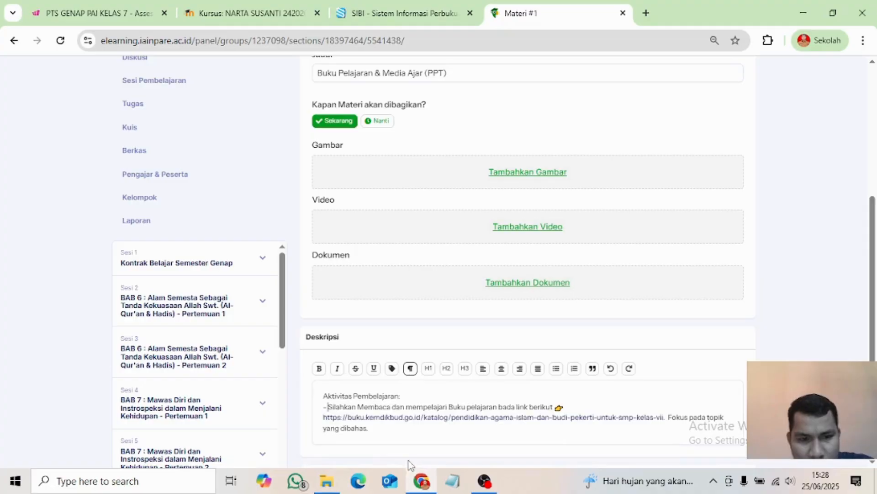
- Make the 'Silahkan' reading instruction a '-' bullet under the heading and start a second bullet
{"action": "scroll", "coordinate": [338, 411], "scroll_direction": "down", "scroll_amount": 1}
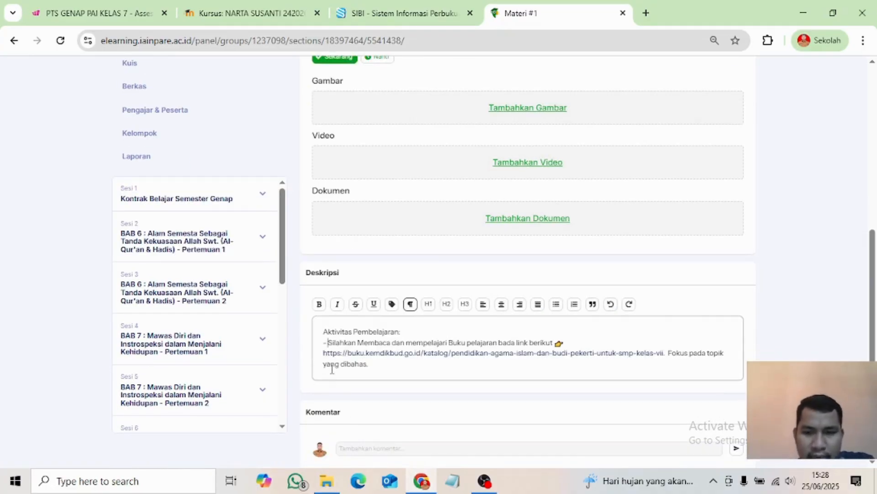
{"action": "key", "text": "BackSpace"}
{"action": "type", "text": "-"}
{"action": "key", "text": "BackSpace"}
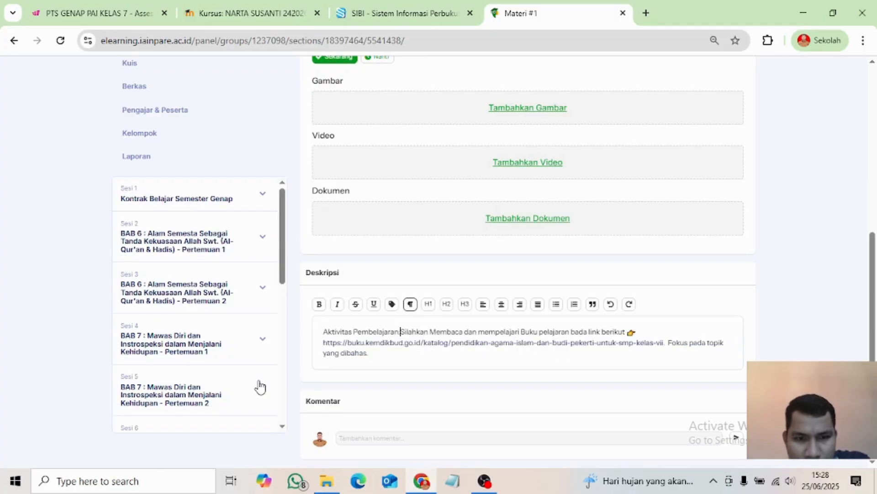
{"action": "key", "text": "Return"}
{"action": "type", "text": "-"}
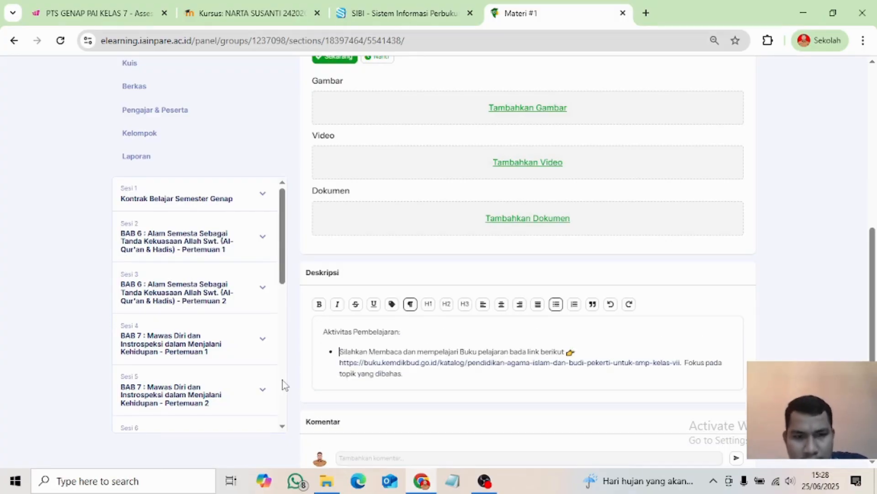
{"action": "key", "text": "Return"}
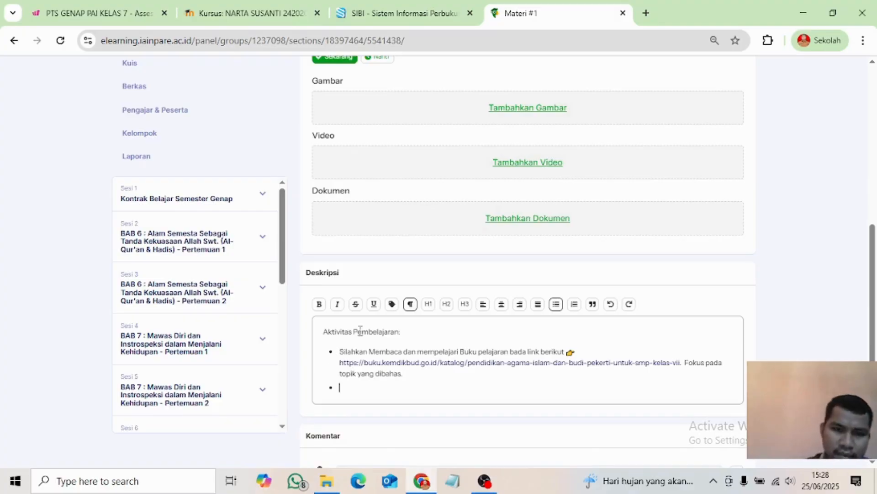
{"action": "scroll", "coordinate": [365, 342], "scroll_direction": "down", "scroll_amount": 1}
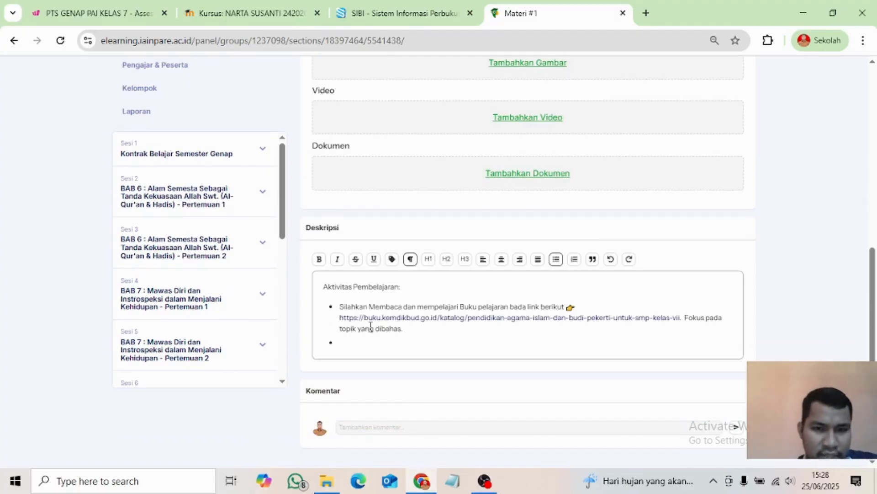
{"action": "scroll", "coordinate": [371, 326], "scroll_direction": "up", "scroll_amount": 1}
{"action": "scroll", "coordinate": [371, 326], "scroll_direction": "up", "scroll_amount": 4}
{"action": "scroll", "coordinate": [370, 324], "scroll_direction": "down", "scroll_amount": 3}
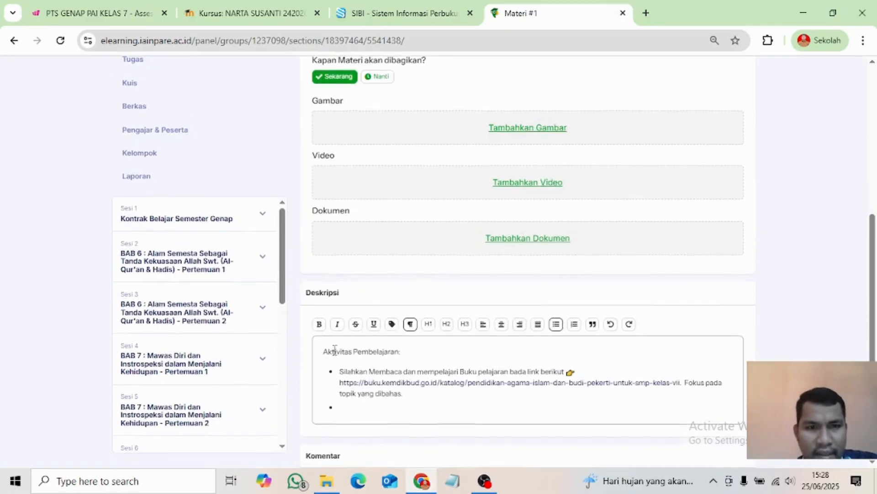
{"action": "scroll", "coordinate": [336, 349], "scroll_direction": "up", "scroll_amount": 3}
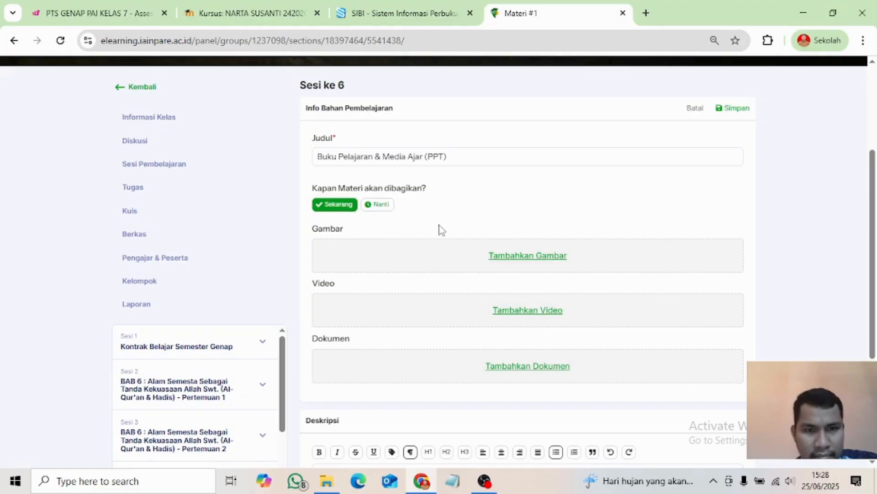
{"action": "scroll", "coordinate": [358, 329], "scroll_direction": "down", "scroll_amount": 3}
{"action": "scroll", "coordinate": [359, 365], "scroll_direction": "up", "scroll_amount": 4}
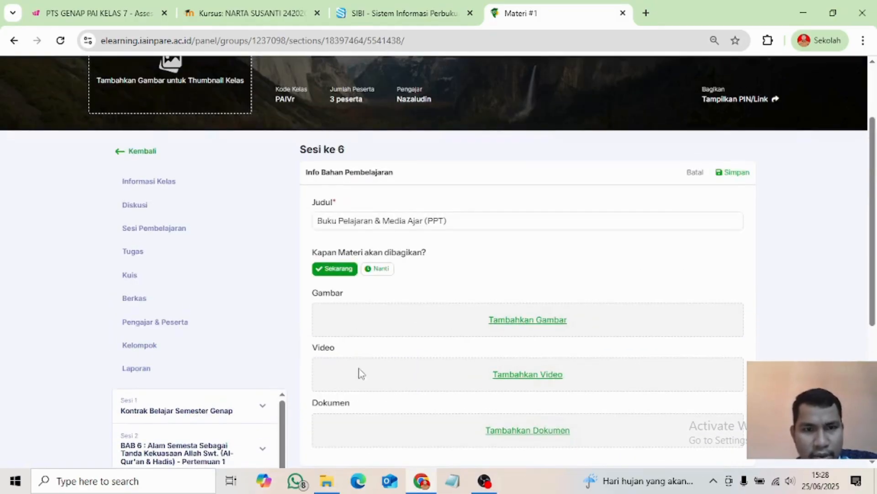
{"action": "scroll", "coordinate": [386, 392], "scroll_direction": "down", "scroll_amount": 5}
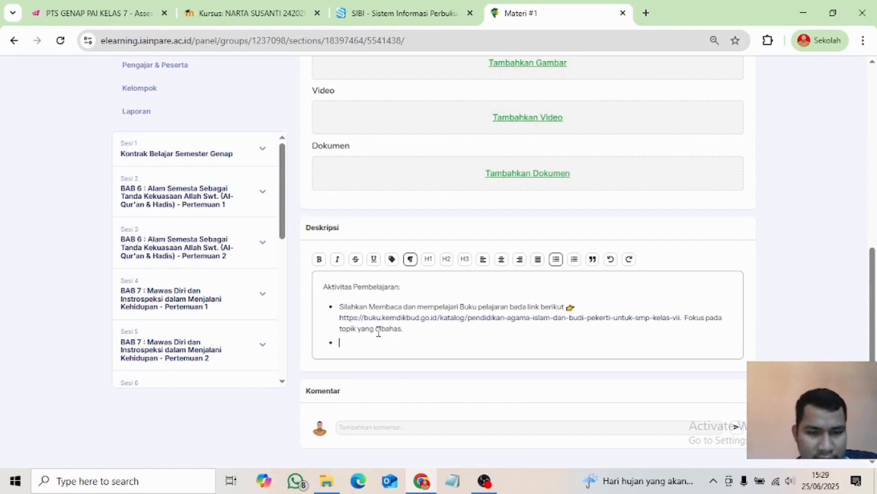
{"action": "scroll", "coordinate": [363, 346], "scroll_direction": "up", "scroll_amount": 5}
{"action": "scroll", "coordinate": [364, 292], "scroll_direction": "down", "scroll_amount": 4}
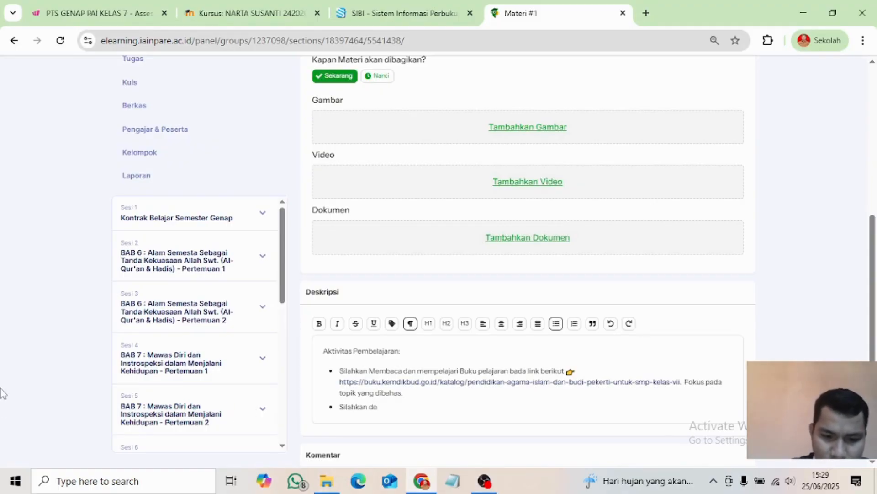
- End the second bullet with 'yang terlampir.' and begin a third bullet line
{"action": "key", "text": "BackSpace"}
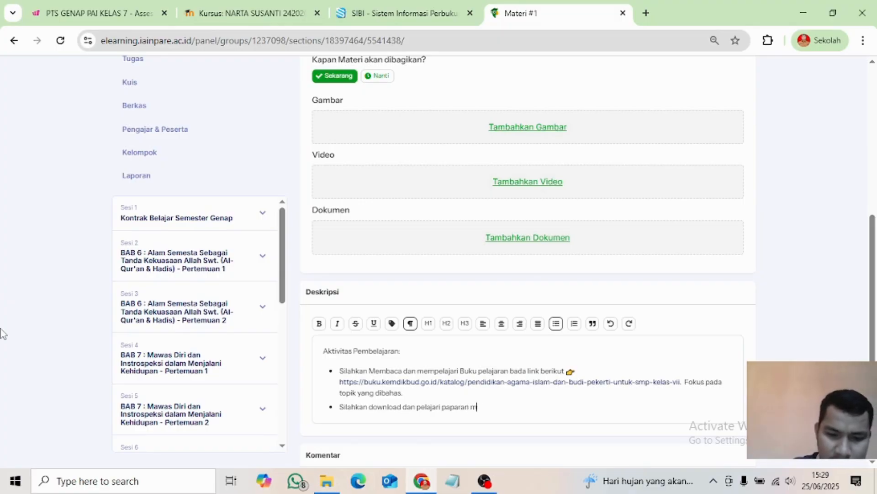
{"action": "type", "text": "yang t"}
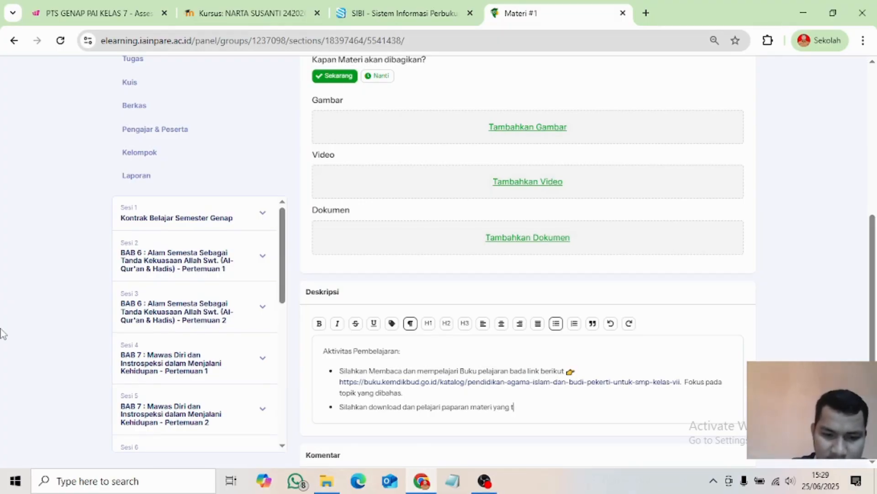
{"action": "type", "text": "erlampi"}
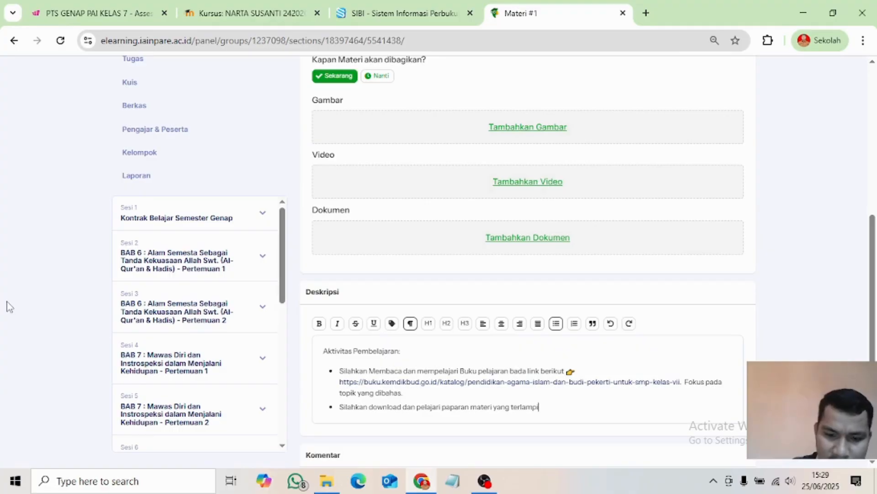
{"action": "type", "text": "r"}
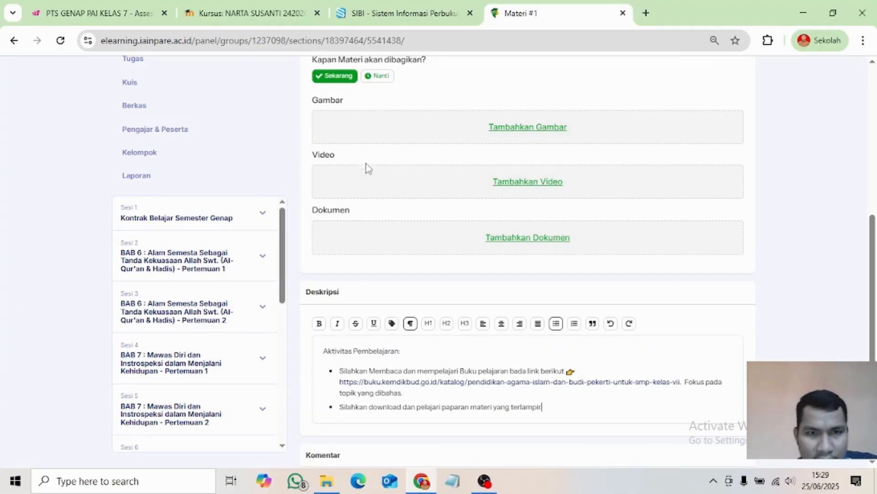
{"action": "scroll", "coordinate": [421, 163], "scroll_direction": "up", "scroll_amount": 3}
{"action": "scroll", "coordinate": [454, 280], "scroll_direction": "down", "scroll_amount": 4}
{"action": "type", "text": "."}
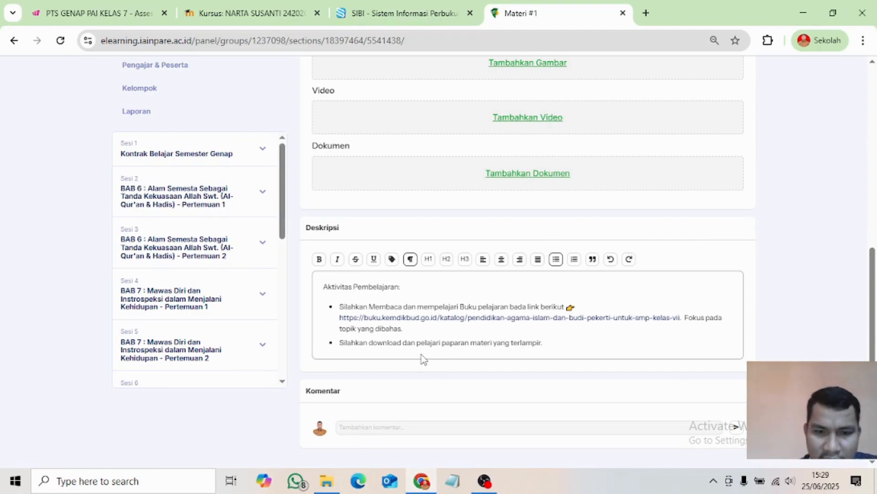
{"action": "key", "text": "BackSpace"}
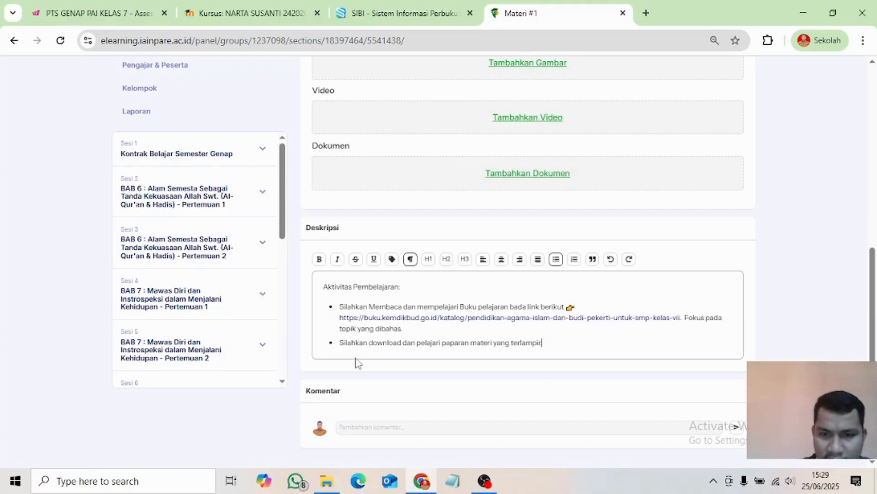
{"action": "type", "text": "."}
{"action": "key", "text": "Return"}
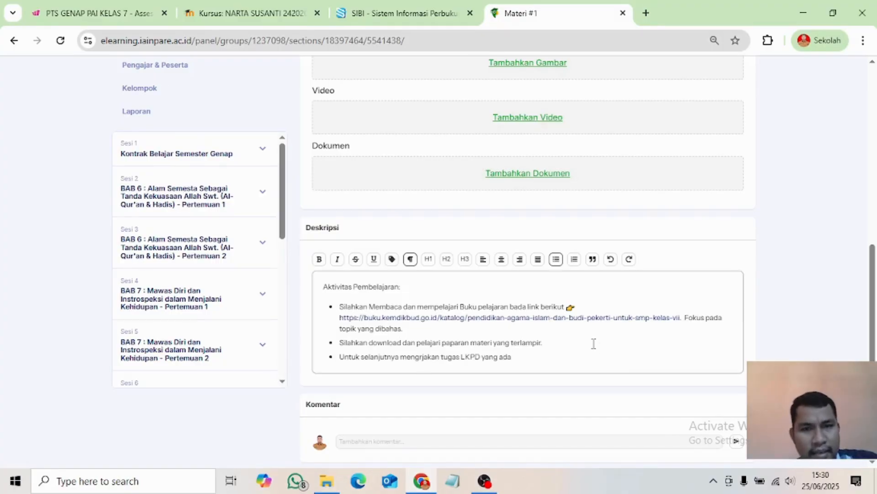
- Attach BAB 7_ Ketaatan malaikat.pptx from the Media Library as the material's document
{"action": "scroll", "coordinate": [594, 343], "scroll_direction": "up", "scroll_amount": 4}
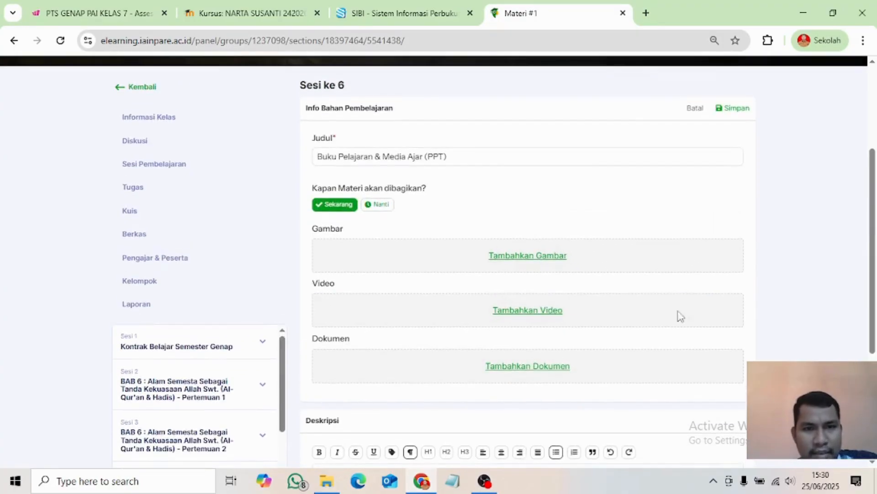
{"action": "left_click", "coordinate": [516, 368]}
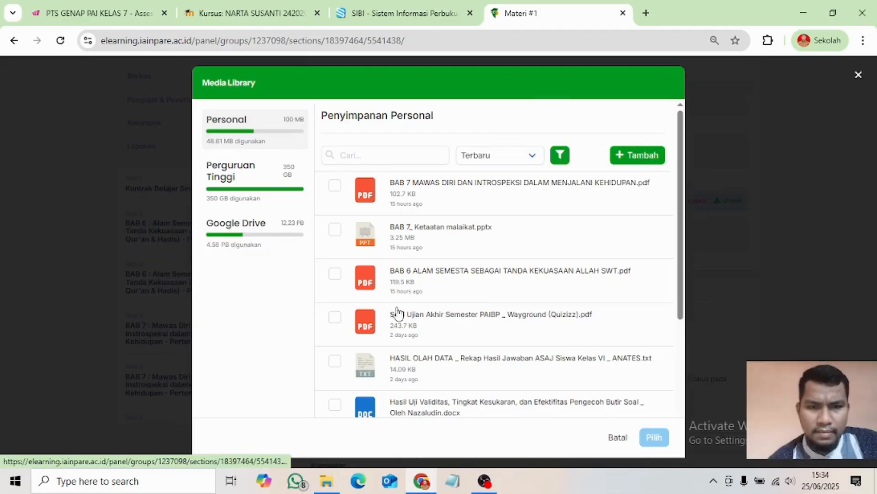
{"action": "left_click", "coordinate": [334, 231]}
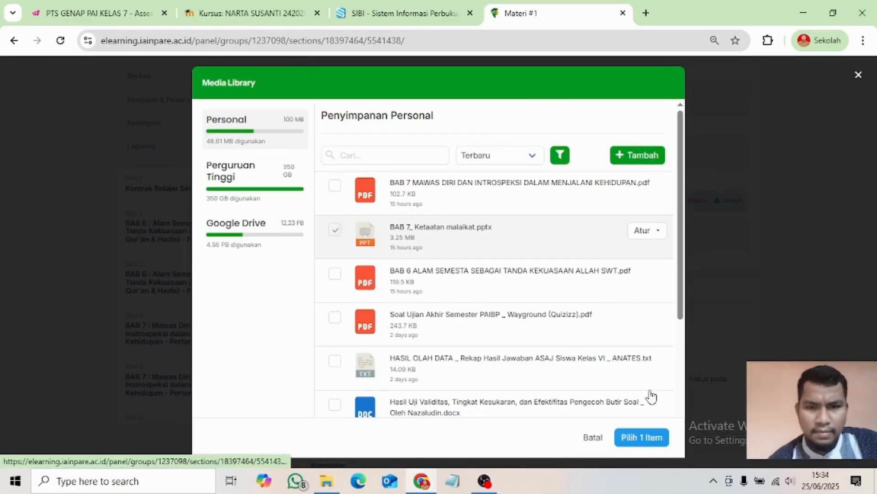
{"action": "left_click", "coordinate": [654, 437]}
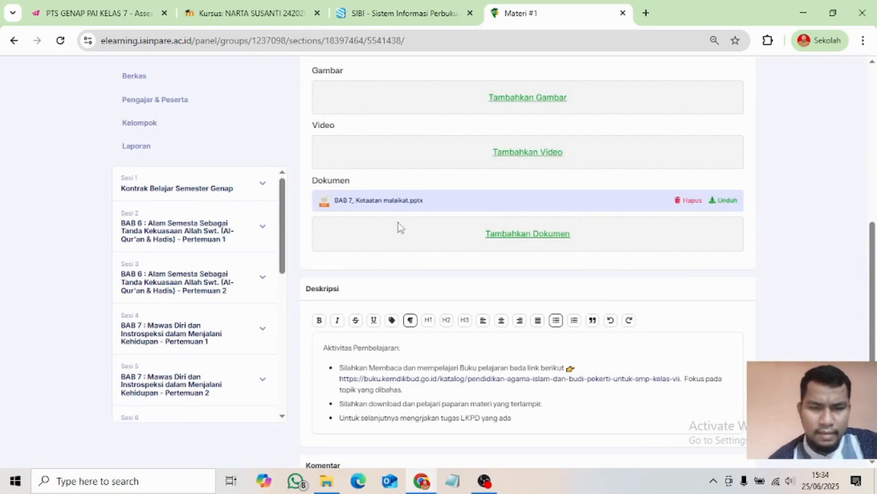
{"action": "scroll", "coordinate": [398, 223], "scroll_direction": "up", "scroll_amount": 4}
{"action": "scroll", "coordinate": [383, 360], "scroll_direction": "down", "scroll_amount": 4}
{"action": "scroll", "coordinate": [361, 233], "scroll_direction": "up", "scroll_amount": 3}
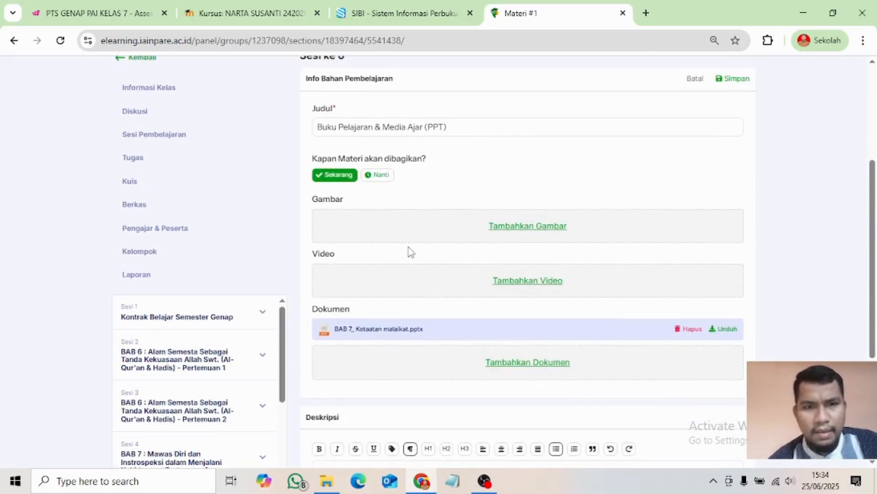
- Save and share the 'Buku Pelajaran & Media Ajar (PPT)' material via Simpan
{"action": "scroll", "coordinate": [446, 314], "scroll_direction": "down", "scroll_amount": 4}
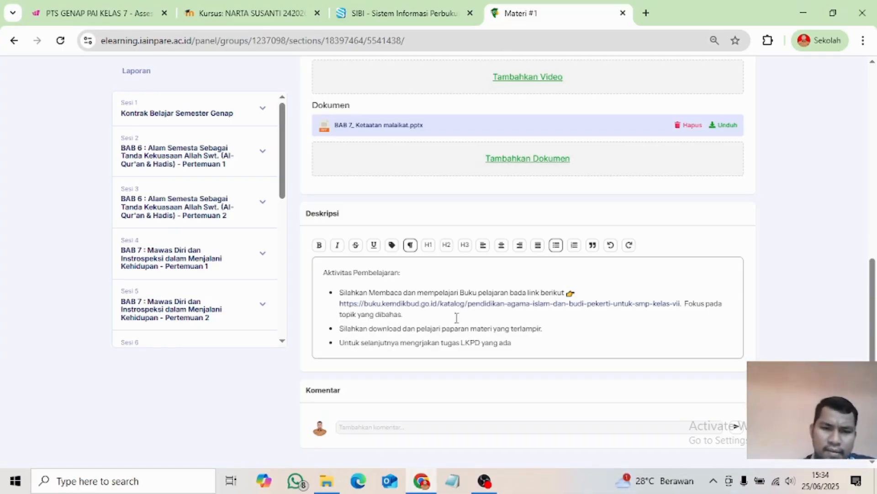
{"action": "scroll", "coordinate": [382, 330], "scroll_direction": "up", "scroll_amount": 8}
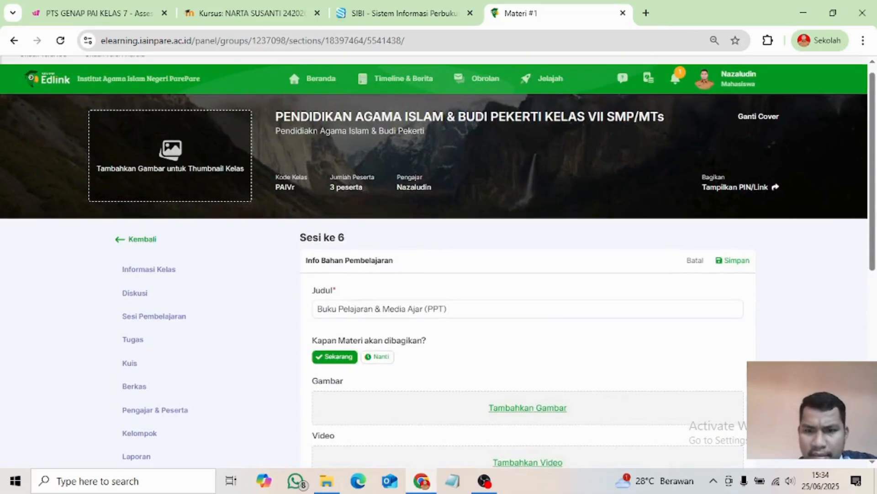
{"action": "scroll", "coordinate": [406, 362], "scroll_direction": "down", "scroll_amount": 3}
{"action": "scroll", "coordinate": [429, 292], "scroll_direction": "down", "scroll_amount": 4}
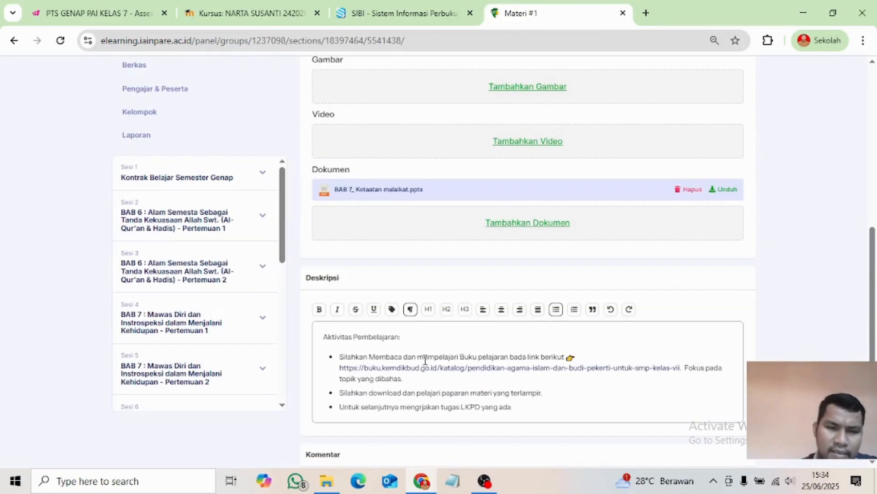
{"action": "scroll", "coordinate": [429, 356], "scroll_direction": "up", "scroll_amount": 6}
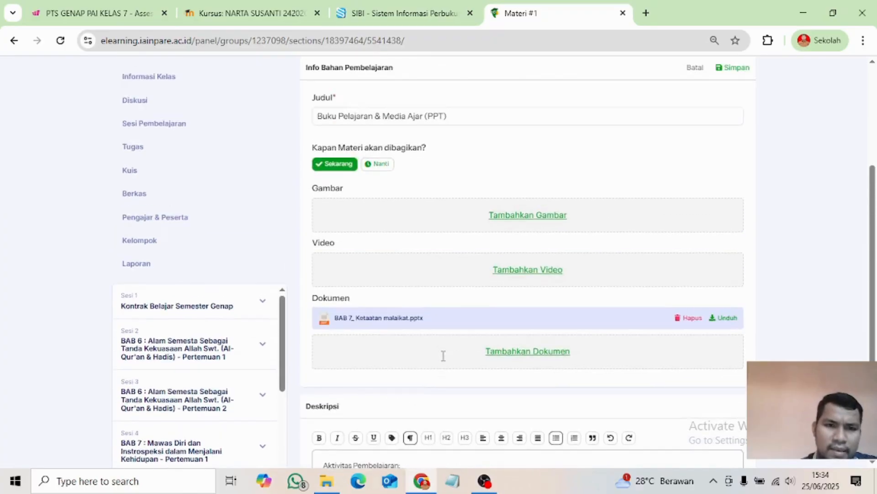
{"action": "scroll", "coordinate": [442, 358], "scroll_direction": "down", "scroll_amount": 5}
{"action": "scroll", "coordinate": [438, 352], "scroll_direction": "up", "scroll_amount": 3}
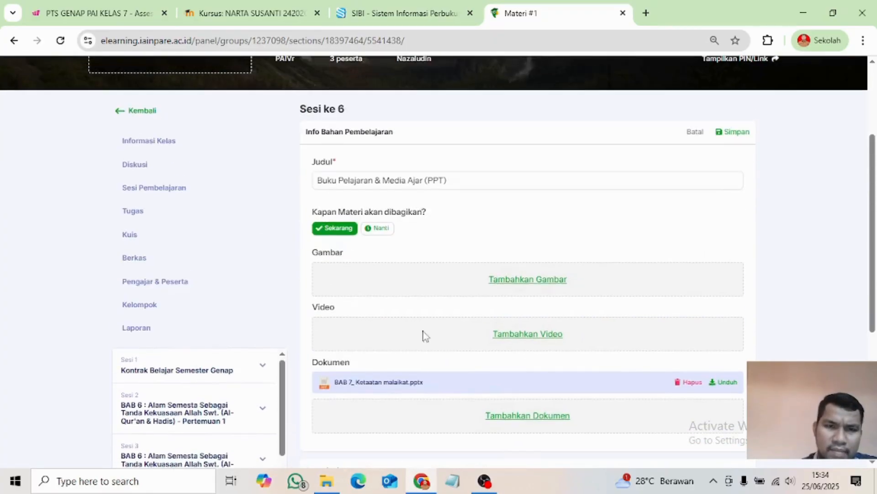
{"action": "left_click", "coordinate": [739, 133]}
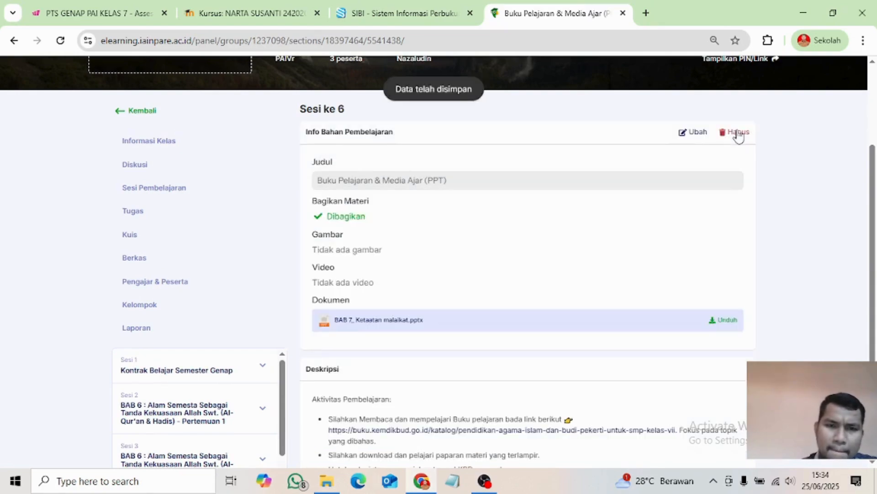
{"action": "scroll", "coordinate": [465, 290], "scroll_direction": "down", "scroll_amount": 5}
{"action": "scroll", "coordinate": [421, 370], "scroll_direction": "up", "scroll_amount": 4}
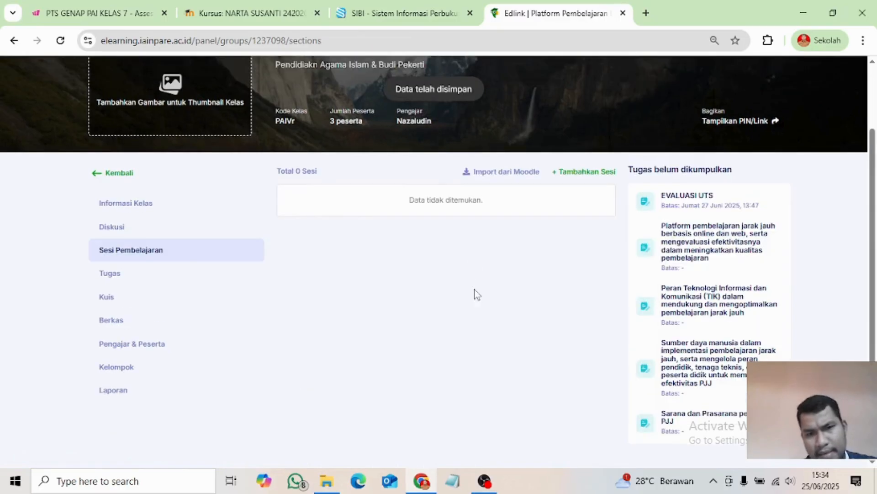
- Open the Sesi ke 6 card and scroll to its Bahan Pembelajaran list
{"action": "scroll", "coordinate": [423, 330], "scroll_direction": "down", "scroll_amount": 2}
{"action": "scroll", "coordinate": [420, 328], "scroll_direction": "down", "scroll_amount": 6}
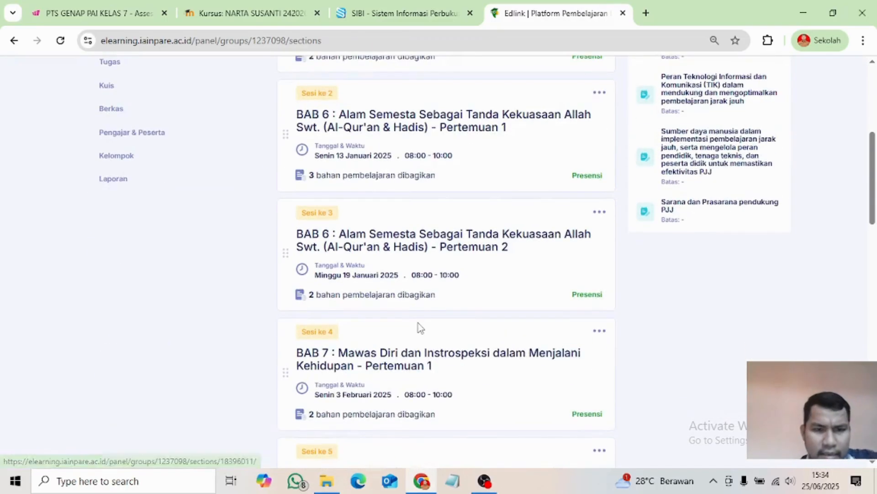
{"action": "scroll", "coordinate": [374, 348], "scroll_direction": "down", "scroll_amount": 3}
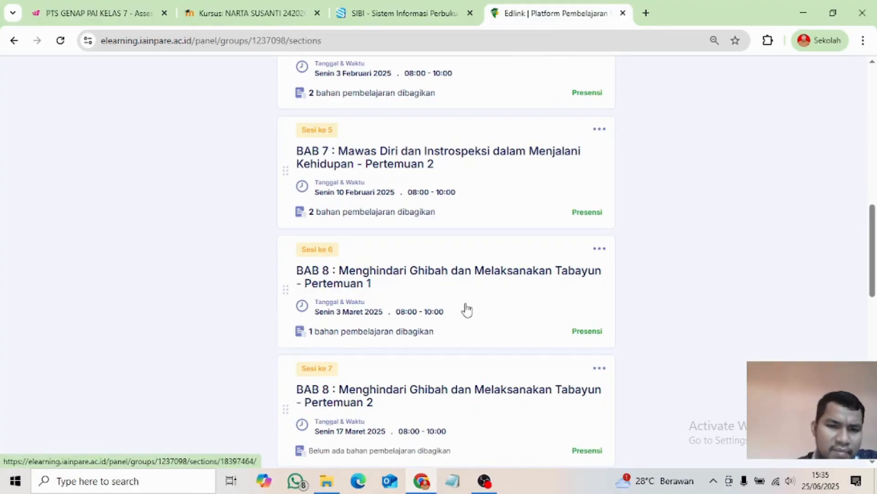
{"action": "left_click", "coordinate": [488, 305]}
{"action": "scroll", "coordinate": [365, 334], "scroll_direction": "down", "scroll_amount": 3}
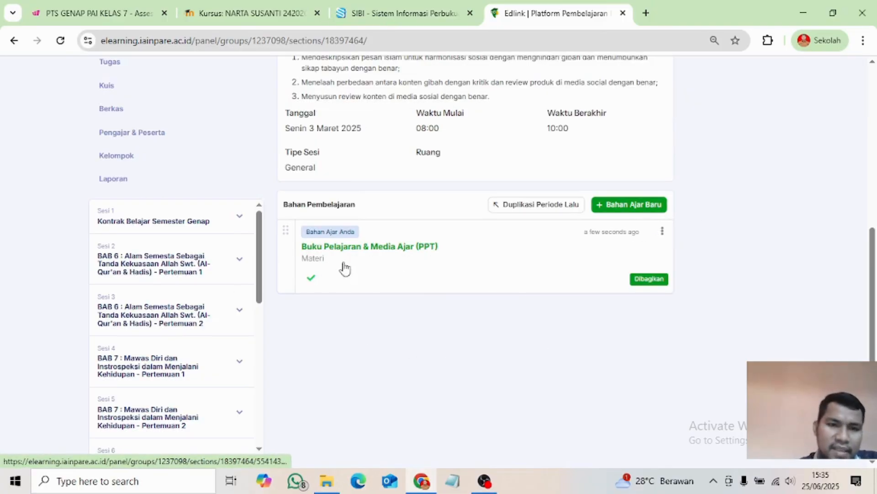
- Add a new Tugas assignment to Sesi ke 6, creating the default Tugas #2
{"action": "left_click", "coordinate": [630, 205]}
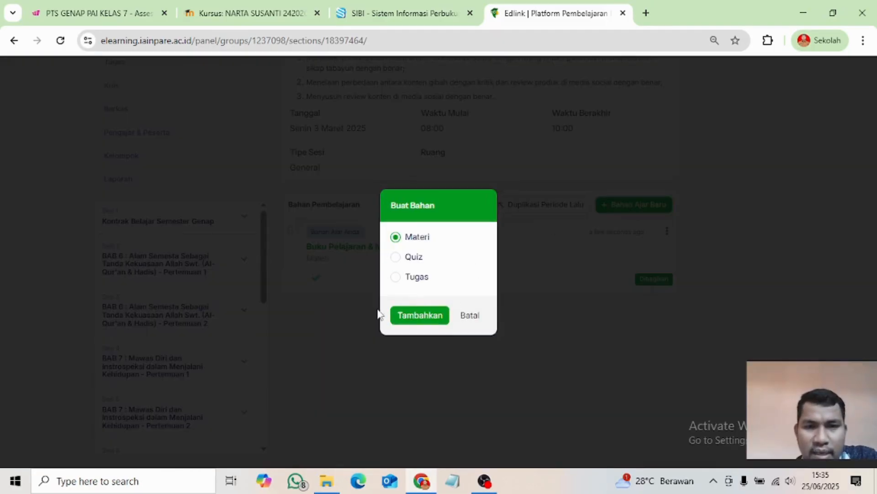
{"action": "left_click", "coordinate": [396, 277]}
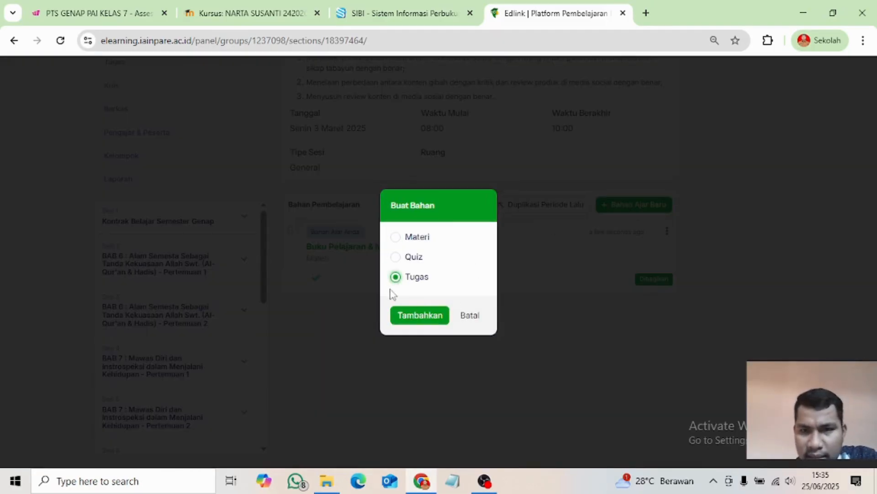
{"action": "left_click", "coordinate": [421, 316]}
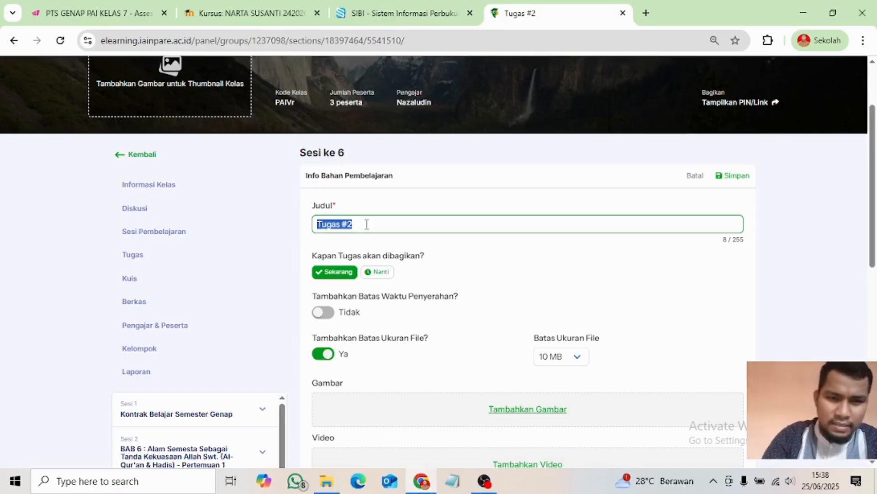
- Replace the default title Tugas #2 with Tugas LKPD
{"action": "left_click_drag", "start_coordinate": [367, 224], "coordinate": [320, 224]}
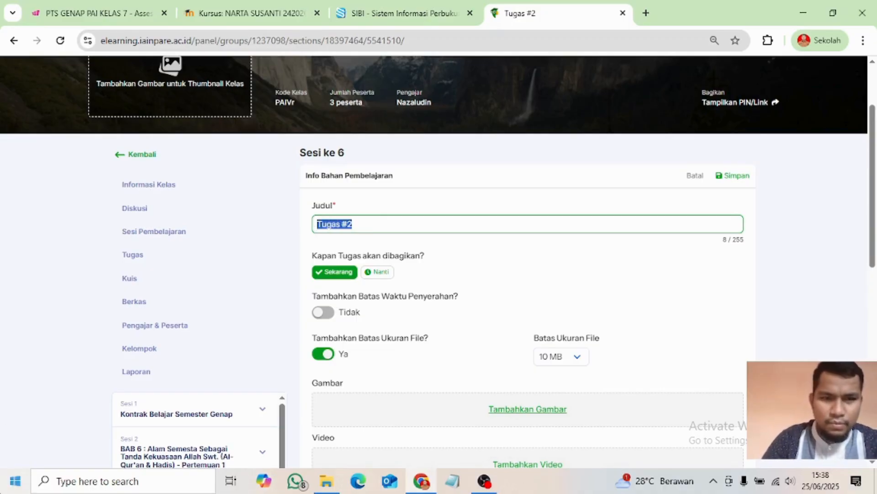
{"action": "type", "text": "T"}
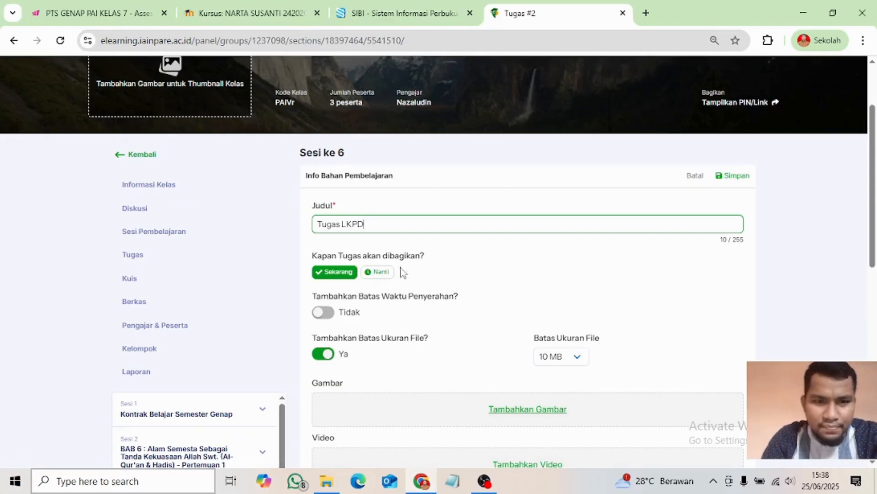
{"action": "scroll", "coordinate": [432, 289], "scroll_direction": "down", "scroll_amount": 3}
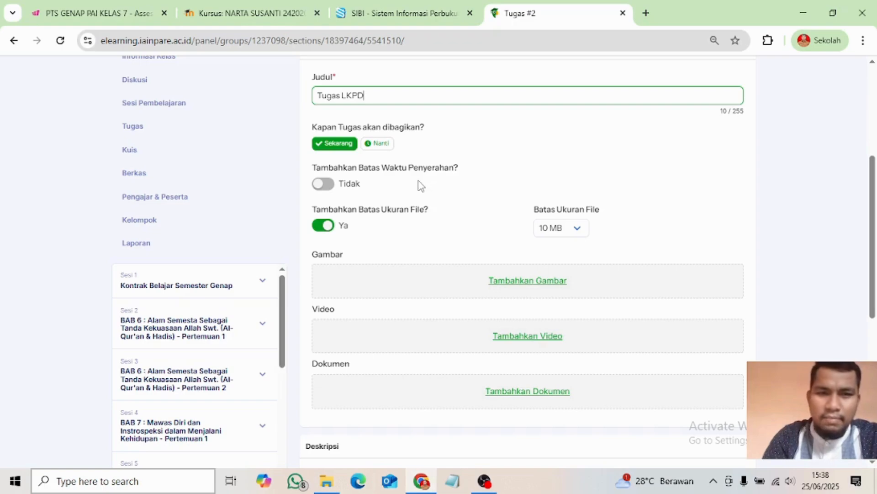
- Leave the submission deadline off and keep the file size limit at 10 MB
{"action": "left_click", "coordinate": [325, 185]}
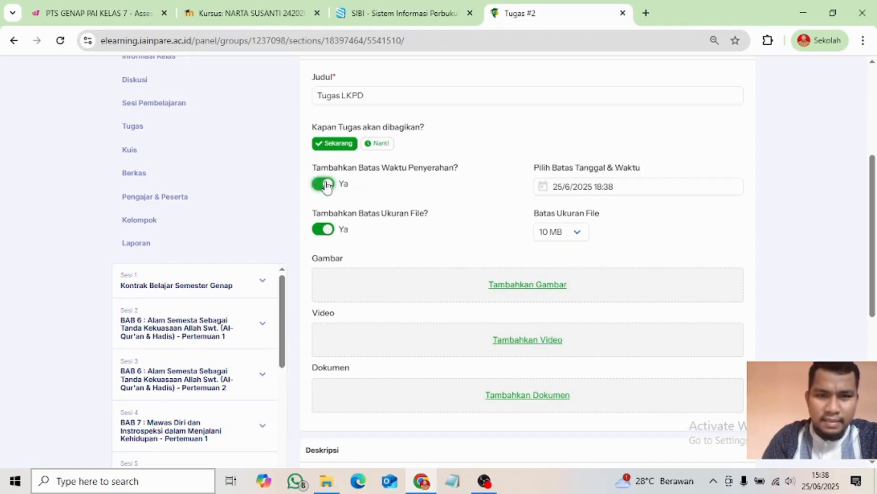
{"action": "left_click", "coordinate": [576, 192]}
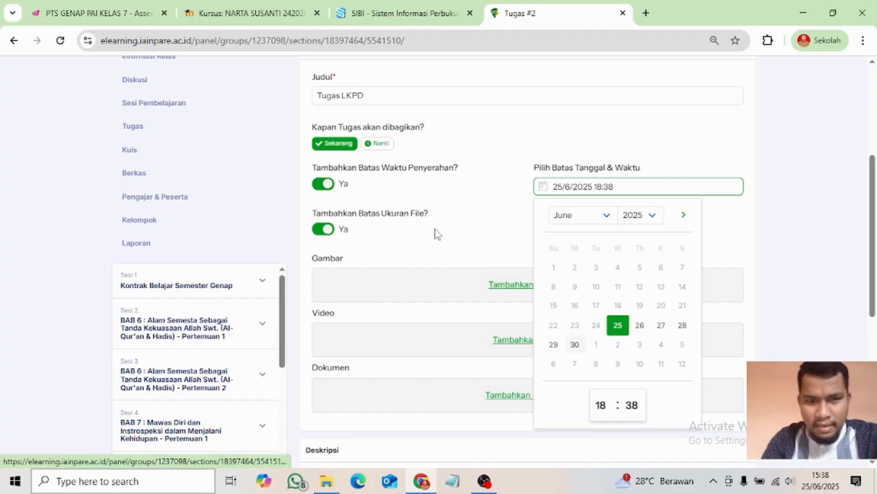
{"action": "left_click", "coordinate": [576, 349]}
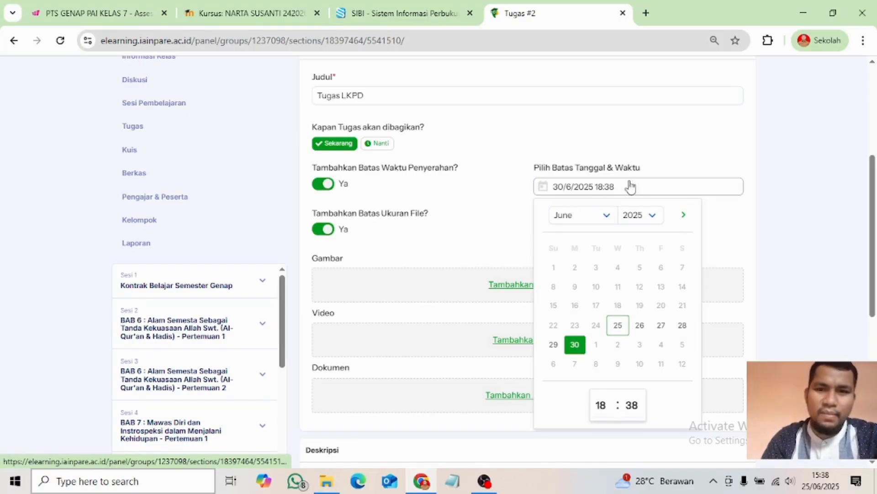
{"action": "left_click", "coordinate": [670, 155]}
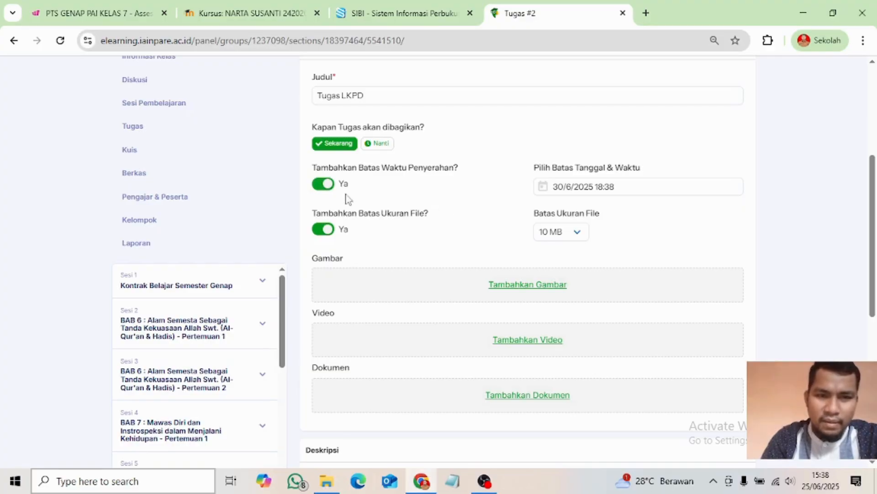
{"action": "left_click", "coordinate": [326, 191]}
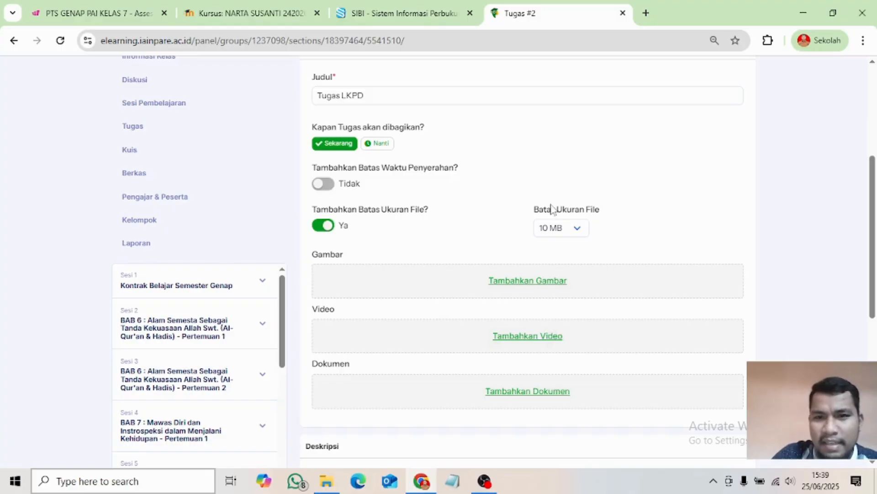
{"action": "left_click", "coordinate": [579, 230]}
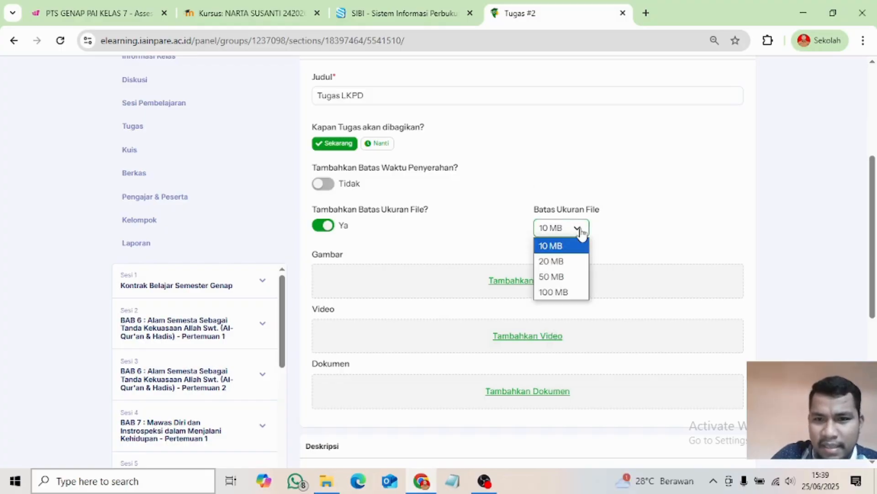
{"action": "left_click", "coordinate": [551, 248]}
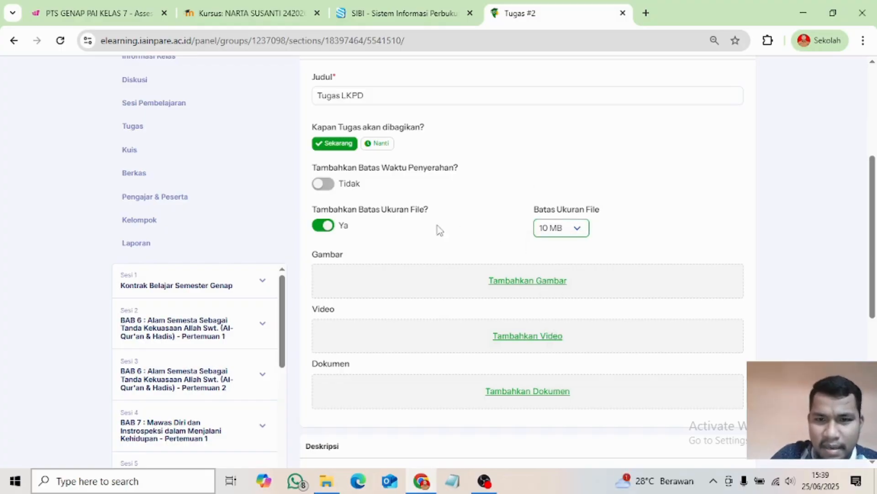
{"action": "left_click", "coordinate": [322, 227]}
{"action": "left_click", "coordinate": [322, 226]}
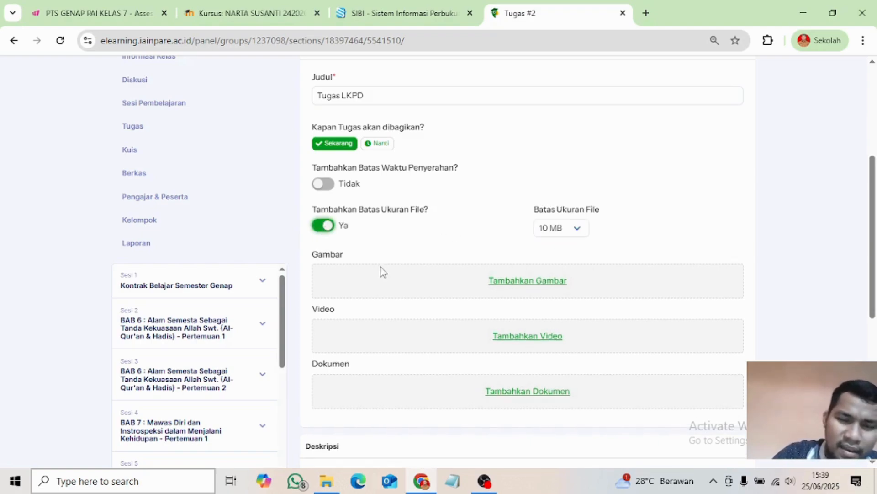
- Enter the description 'Silahkan Kumpilkan semua LKPD yang sudah dikerjakan' and save Tugas LKPD
{"action": "scroll", "coordinate": [384, 293], "scroll_direction": "down", "scroll_amount": 3}
{"action": "scroll", "coordinate": [457, 270], "scroll_direction": "down", "scroll_amount": 4}
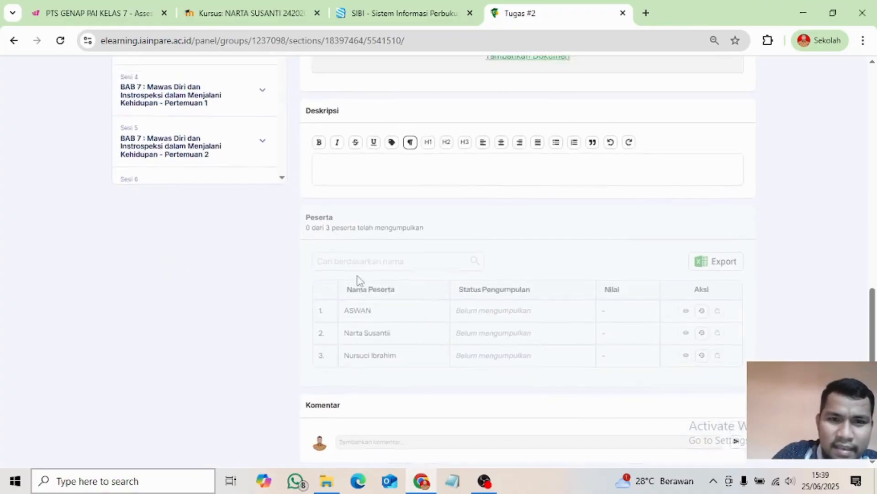
{"action": "scroll", "coordinate": [366, 256], "scroll_direction": "up", "scroll_amount": 9}
{"action": "scroll", "coordinate": [389, 245], "scroll_direction": "down", "scroll_amount": 5}
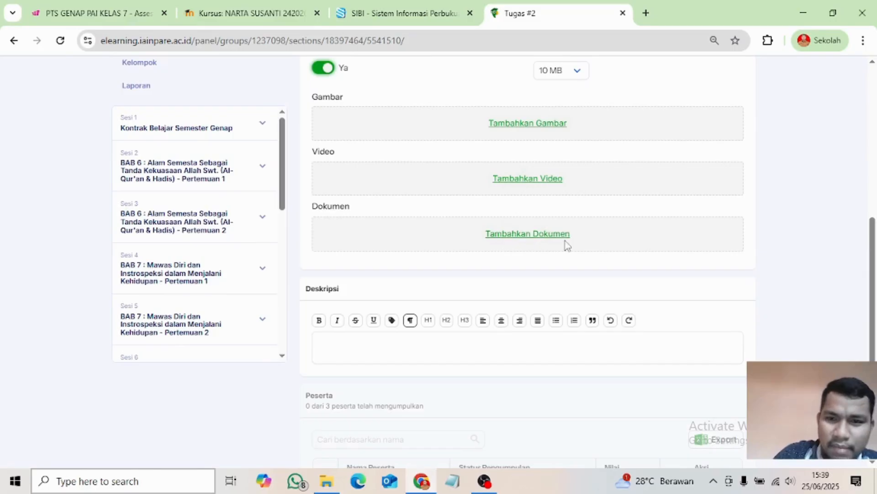
{"action": "scroll", "coordinate": [408, 239], "scroll_direction": "up", "scroll_amount": 1}
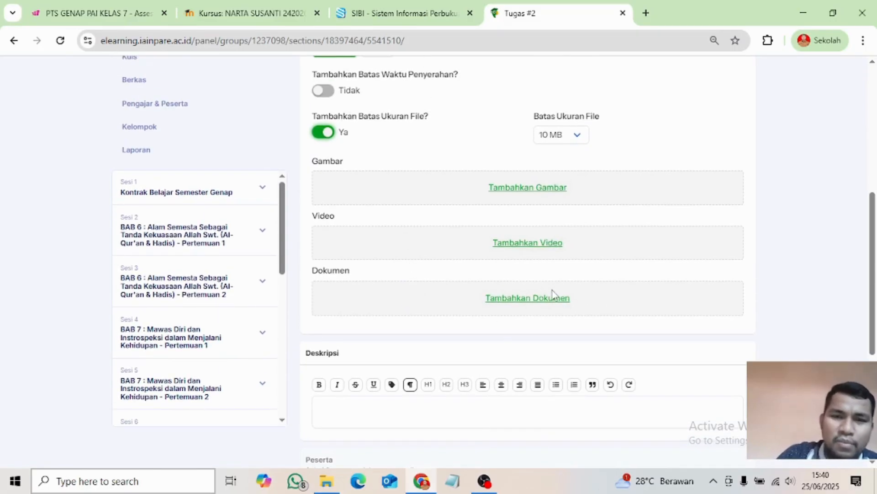
{"action": "scroll", "coordinate": [415, 270], "scroll_direction": "up", "scroll_amount": 2}
{"action": "scroll", "coordinate": [403, 285], "scroll_direction": "down", "scroll_amount": 4}
{"action": "left_click", "coordinate": [333, 283]}
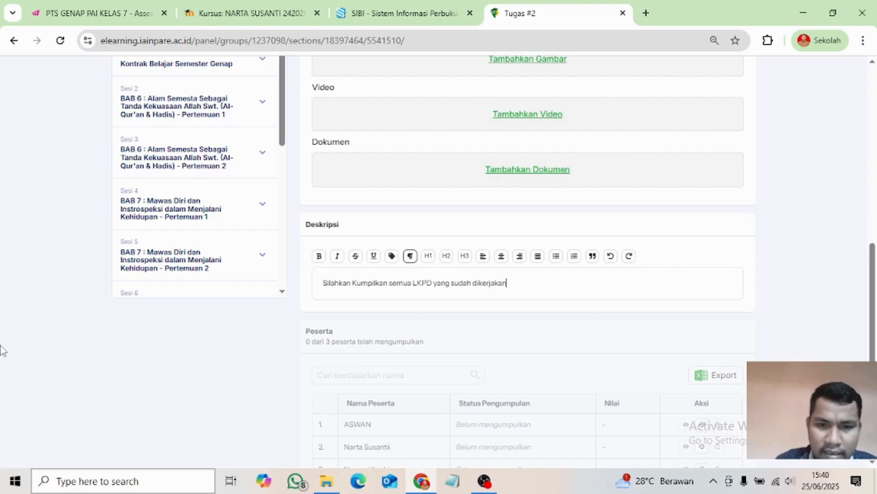
{"action": "scroll", "coordinate": [457, 329], "scroll_direction": "up", "scroll_amount": 7}
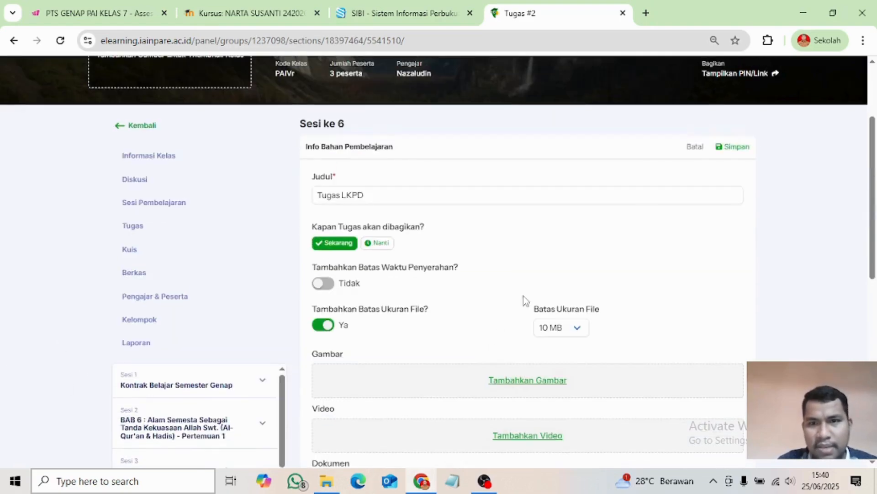
{"action": "left_click", "coordinate": [735, 147]}
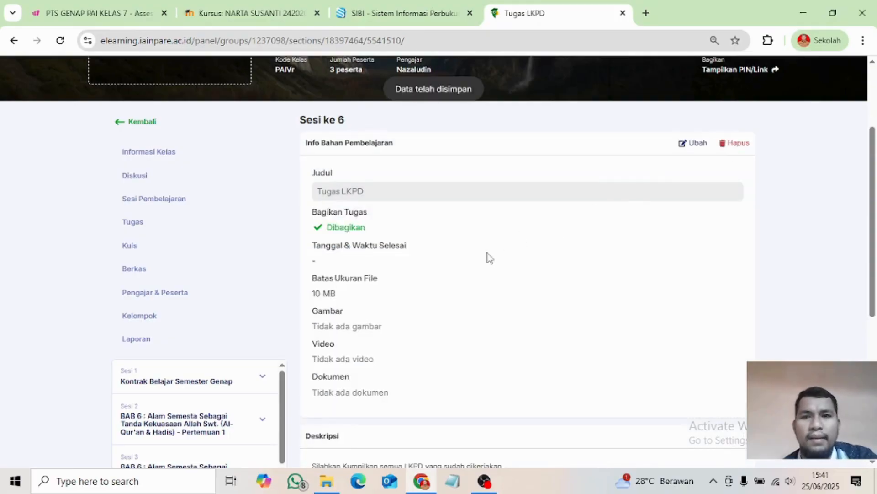
- Go back from Tugas LKPD to the class's Sesi Pembelajaran list of 13 sessions
{"action": "scroll", "coordinate": [414, 342], "scroll_direction": "down", "scroll_amount": 4}
{"action": "scroll", "coordinate": [447, 360], "scroll_direction": "down", "scroll_amount": 2}
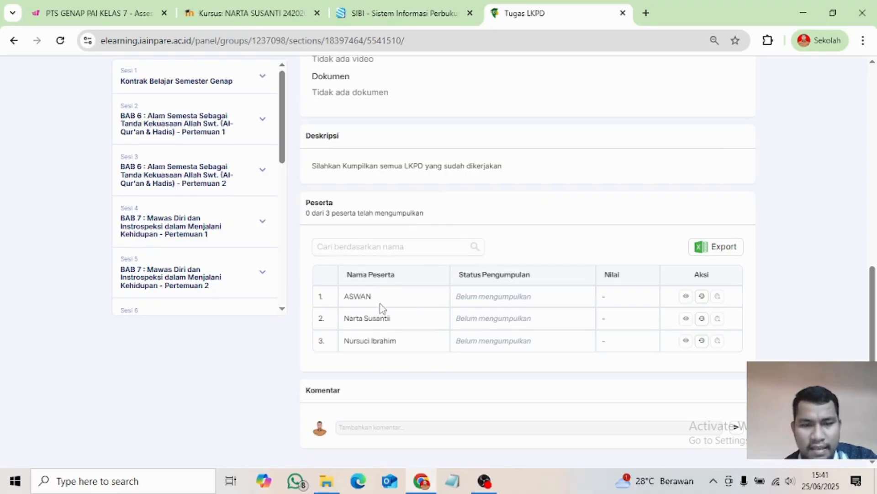
{"action": "scroll", "coordinate": [259, 325], "scroll_direction": "up", "scroll_amount": 5}
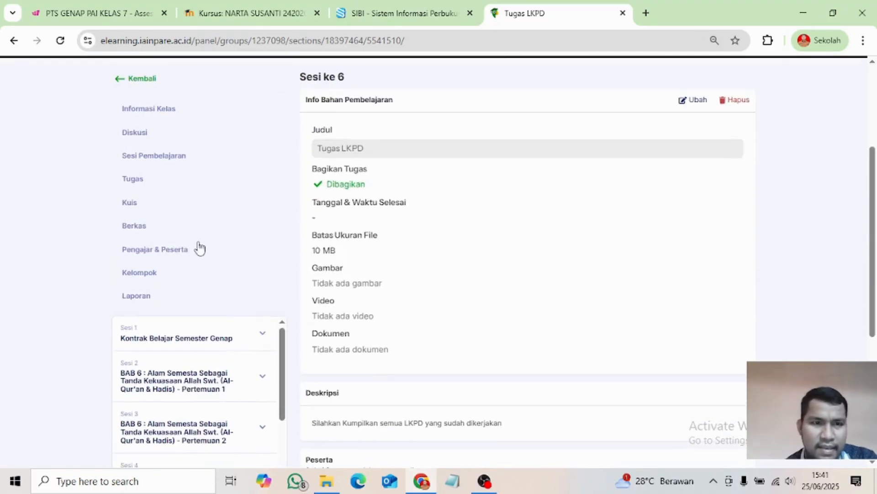
{"action": "left_click", "coordinate": [155, 156]}
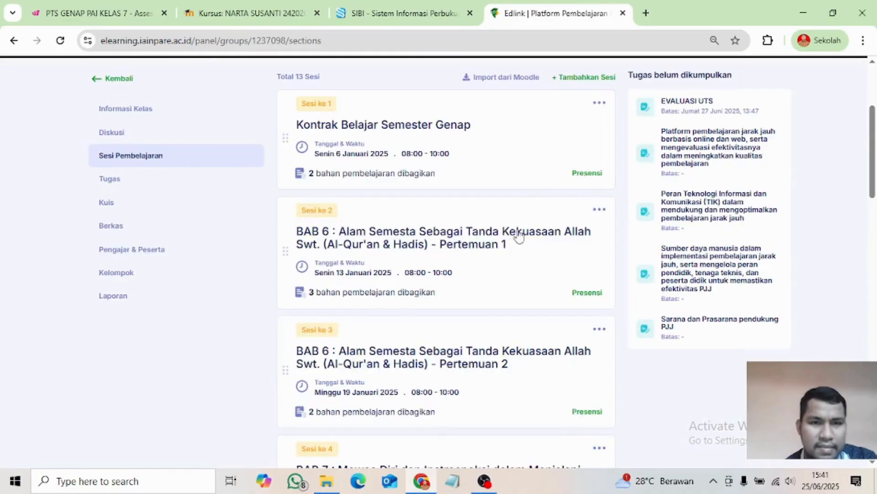
{"action": "scroll", "coordinate": [502, 347], "scroll_direction": "down", "scroll_amount": 2}
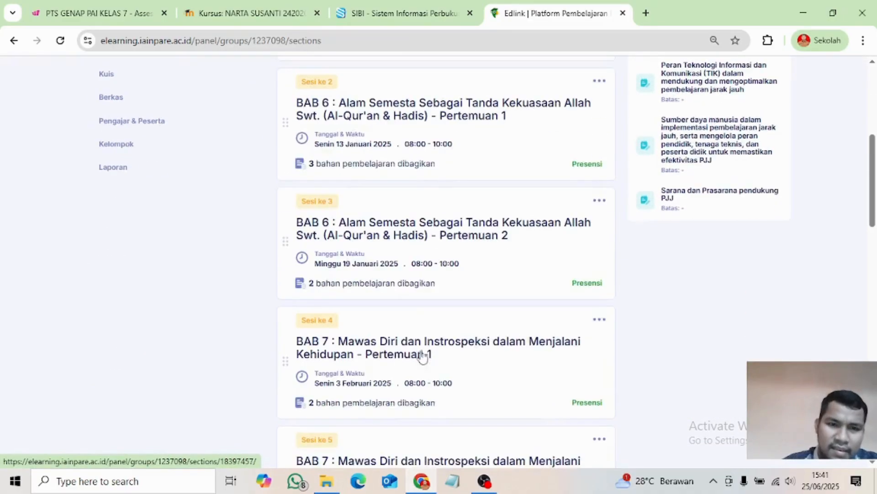
{"action": "scroll", "coordinate": [411, 354], "scroll_direction": "up", "scroll_amount": 1}
{"action": "scroll", "coordinate": [359, 316], "scroll_direction": "down", "scroll_amount": 7}
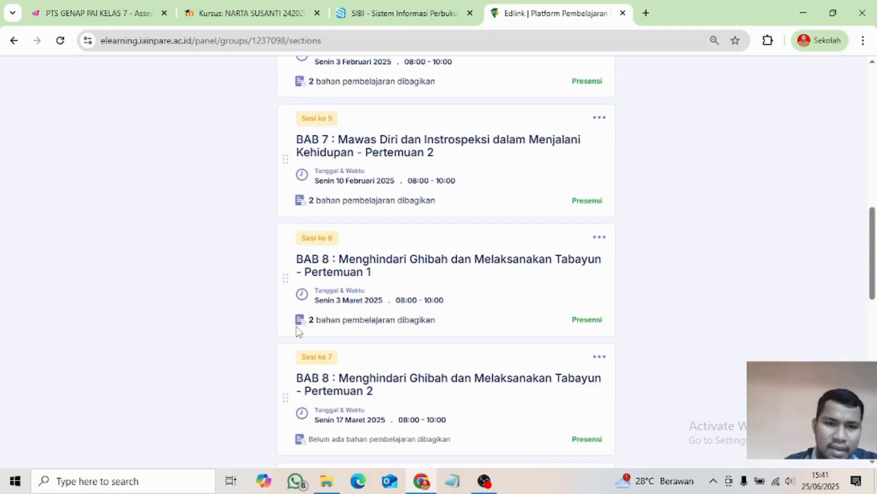
{"action": "left_click", "coordinate": [391, 319]}
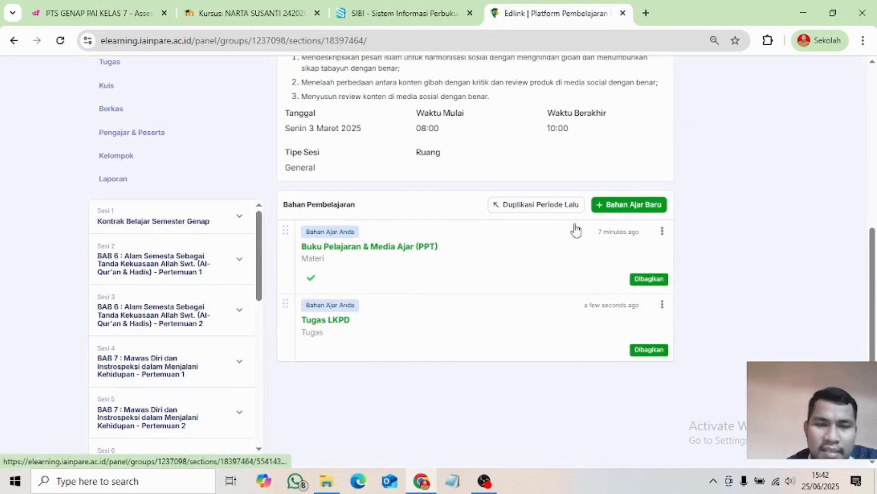
{"action": "scroll", "coordinate": [411, 396], "scroll_direction": "up", "scroll_amount": 5}
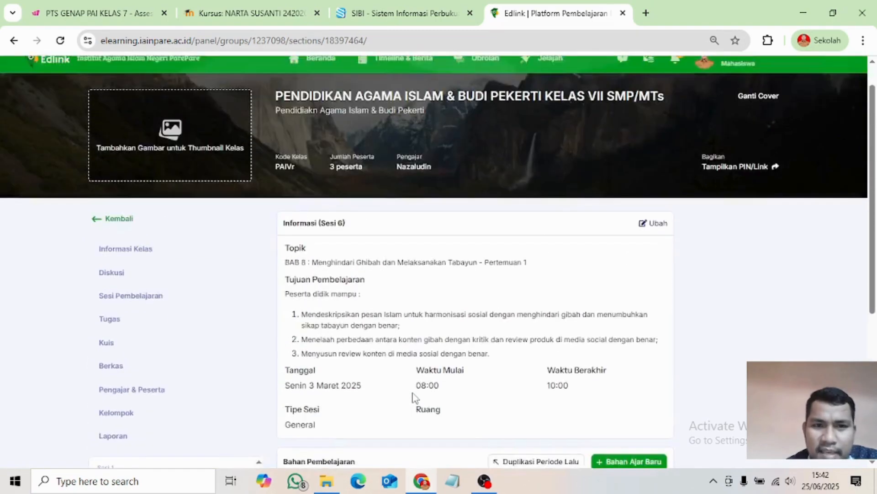
{"action": "scroll", "coordinate": [411, 396], "scroll_direction": "down", "scroll_amount": 5}
{"action": "left_click", "coordinate": [630, 210]}
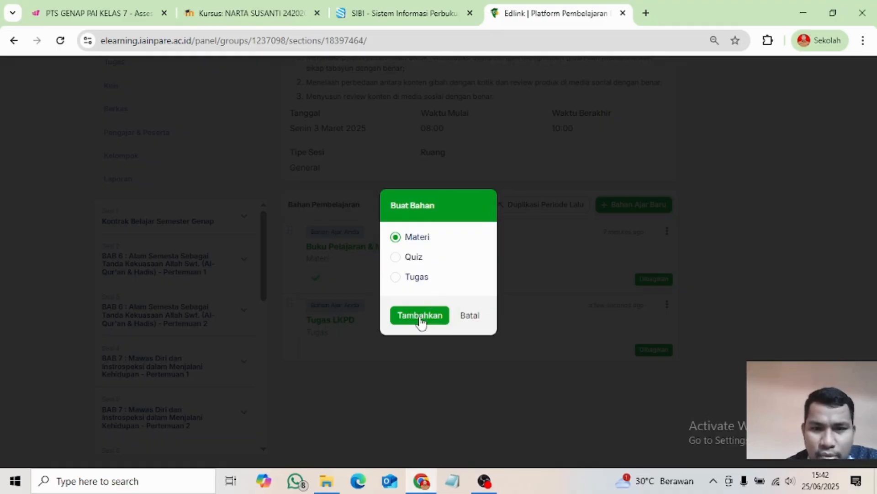
{"action": "left_click", "coordinate": [610, 162]}
{"action": "scroll", "coordinate": [169, 251], "scroll_direction": "up", "scroll_amount": 4}
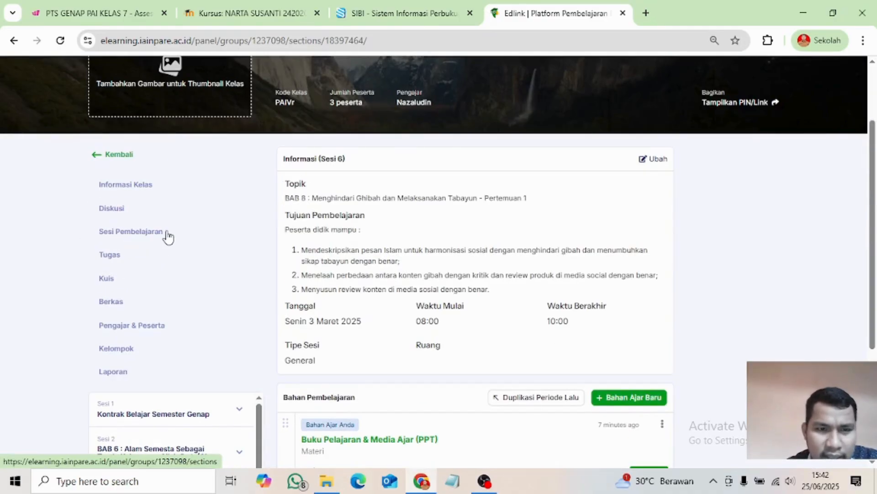
{"action": "left_click", "coordinate": [168, 236]}
{"action": "scroll", "coordinate": [466, 287], "scroll_direction": "down", "scroll_amount": 10}
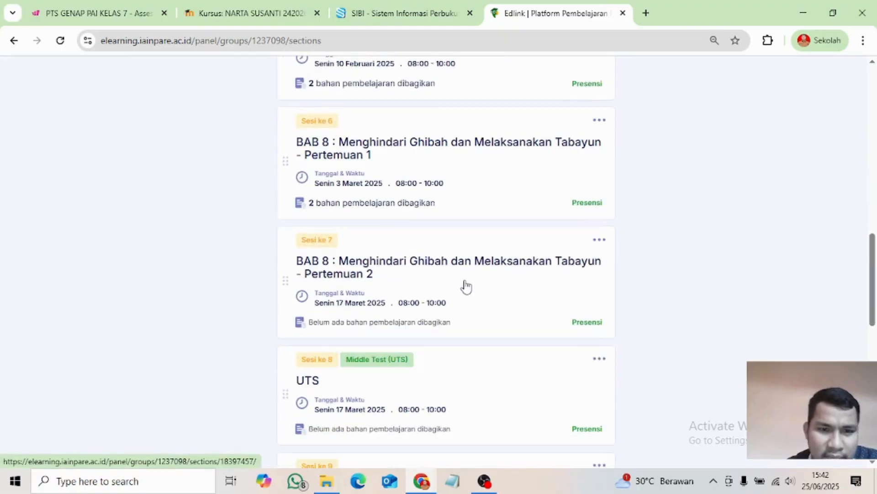
{"action": "scroll", "coordinate": [467, 287], "scroll_direction": "down", "scroll_amount": 3}
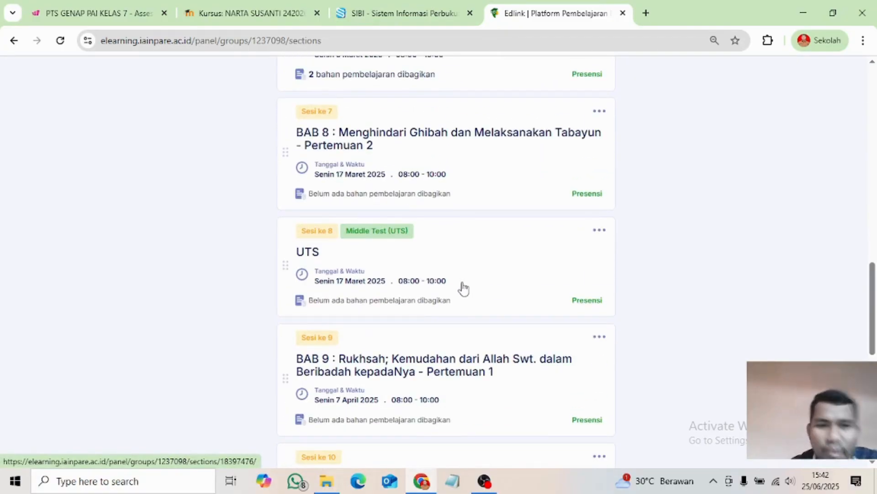
{"action": "scroll", "coordinate": [411, 268], "scroll_direction": "down", "scroll_amount": 3}
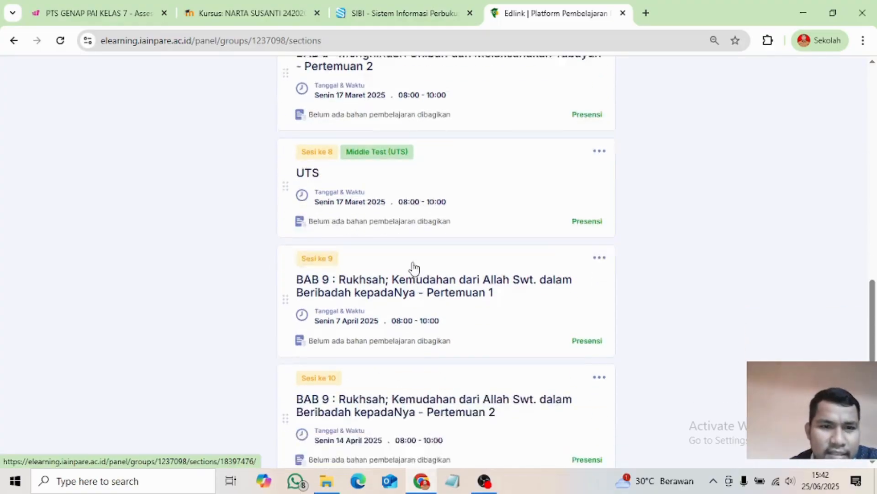
{"action": "scroll", "coordinate": [402, 152], "scroll_direction": "up", "scroll_amount": 2}
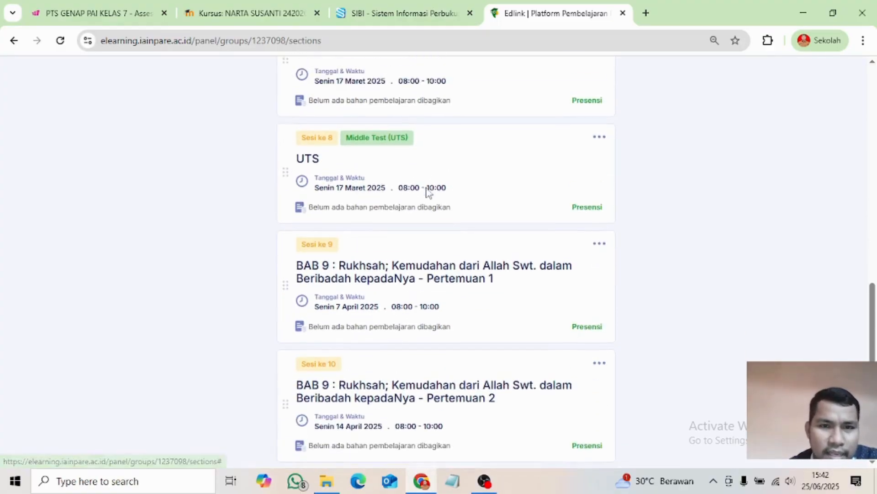
- Open the UTS session (Sesi ke 8) and add a new Tugas assignment, Tugas #1
{"action": "left_click", "coordinate": [503, 202]}
{"action": "scroll", "coordinate": [503, 205], "scroll_direction": "down", "scroll_amount": 4}
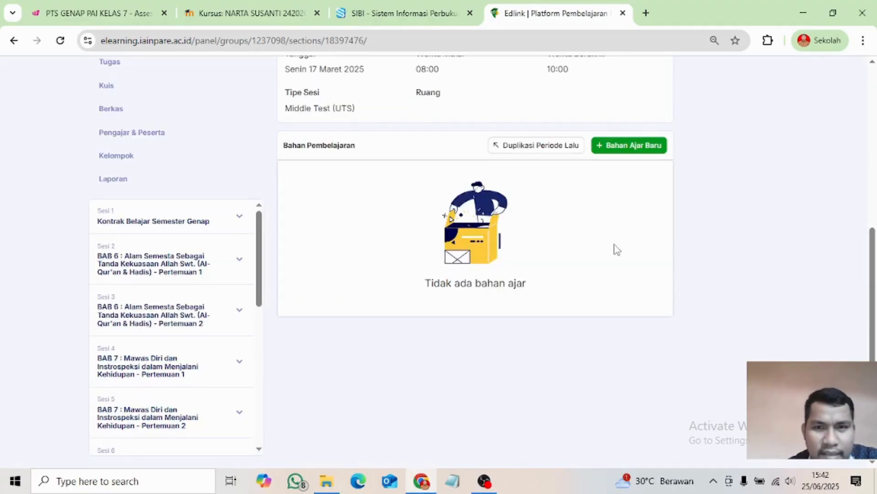
{"action": "scroll", "coordinate": [617, 249], "scroll_direction": "up", "scroll_amount": 3}
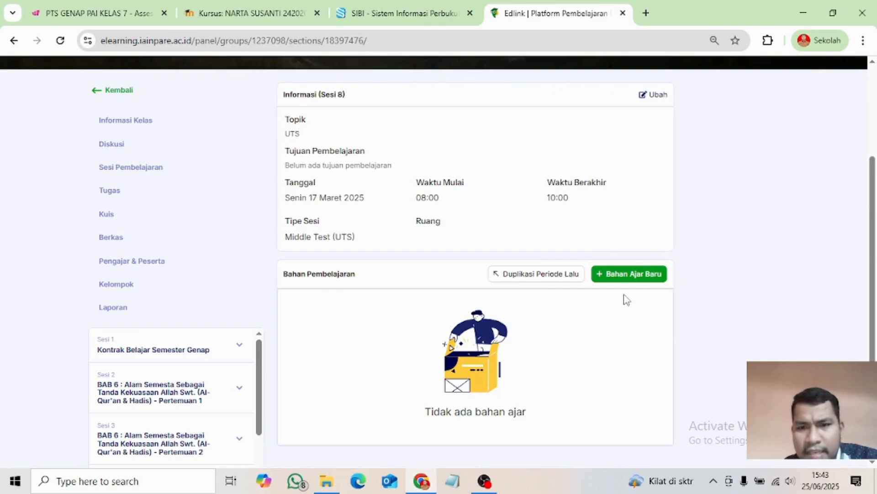
{"action": "left_click", "coordinate": [619, 272]}
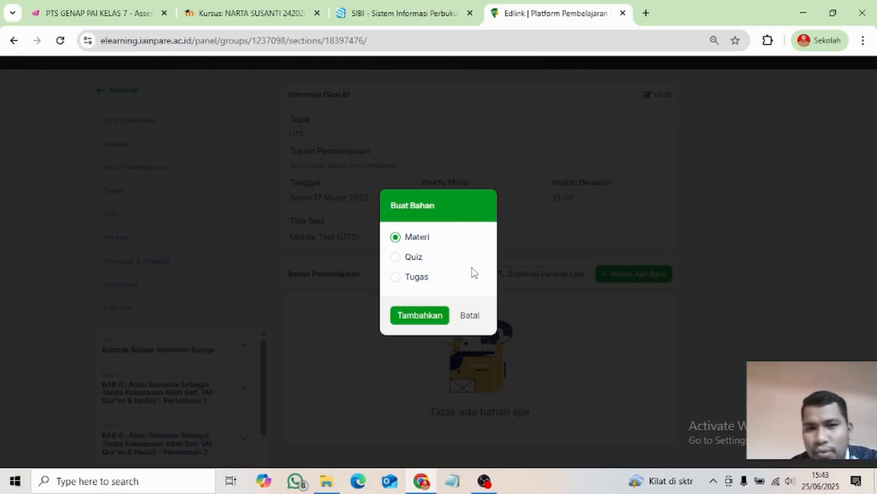
{"action": "left_click", "coordinate": [395, 278]}
{"action": "left_click", "coordinate": [425, 320]}
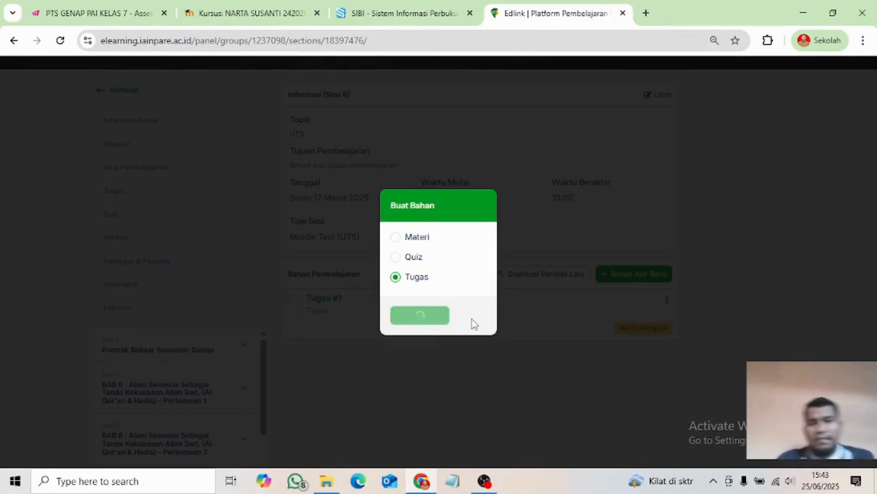
{"action": "scroll", "coordinate": [472, 319], "scroll_direction": "down", "scroll_amount": 3}
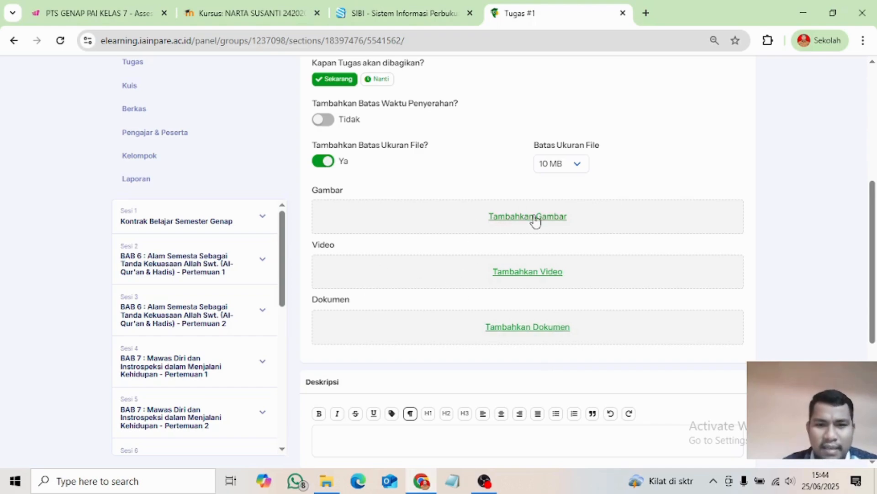
- Replace the default assignment title with a UTS title, typing 'TS Tengah Se'
{"action": "scroll", "coordinate": [411, 295], "scroll_direction": "down", "scroll_amount": 3}
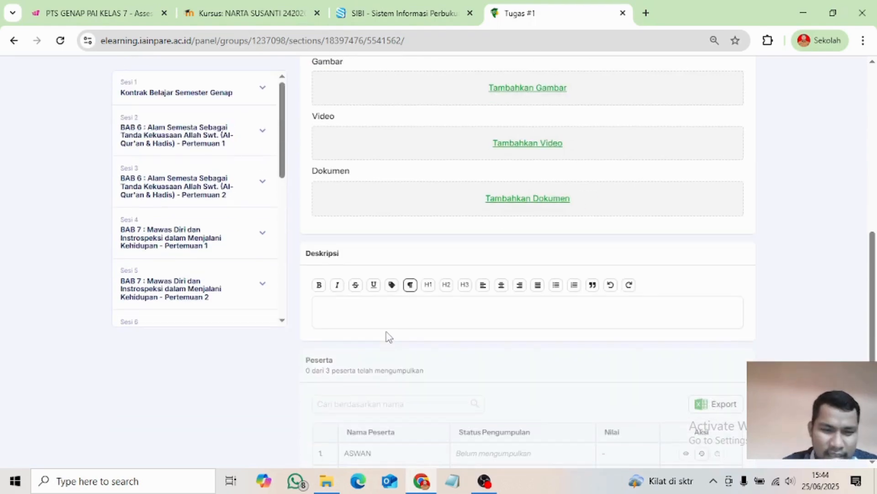
{"action": "scroll", "coordinate": [391, 248], "scroll_direction": "up", "scroll_amount": 6}
{"action": "left_click", "coordinate": [378, 163]}
{"action": "key", "text": "BackSpace"}
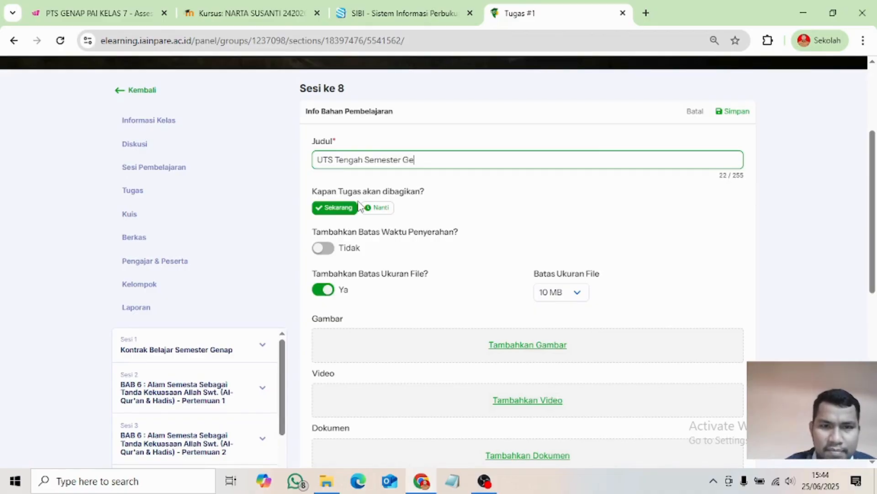
{"action": "key", "text": "BackSpace"}
{"action": "key", "text": "BackSpace"}
{"action": "key", "text": "BackSpace"}
{"action": "key", "text": "BackSpace"}
{"action": "key", "text": "BackSpace"}
{"action": "key", "text": "BackSpace"}
{"action": "key", "text": "BackSpace"}
{"action": "key", "text": "BackSpace"}
{"action": "key", "text": "BackSpace"}
{"action": "key", "text": "BackSpace"}
{"action": "key", "text": "BackSpace"}
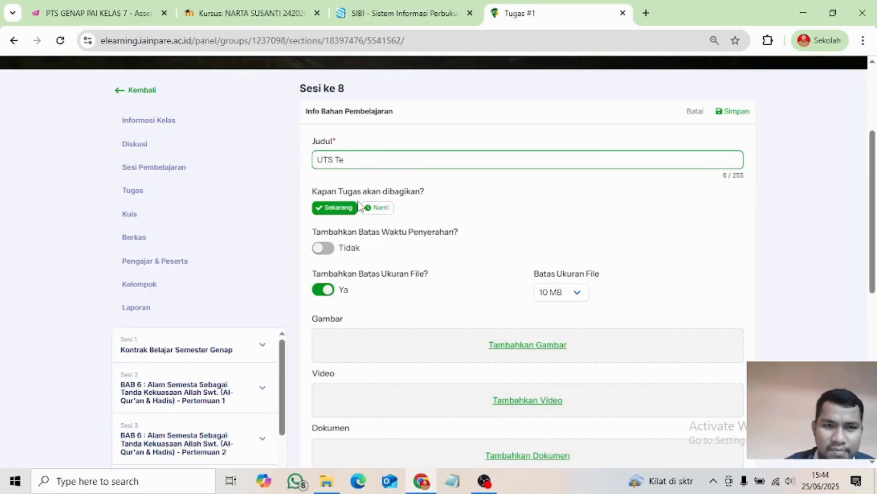
{"action": "key", "text": "BackSpace"}
{"action": "key", "text": "BackSpace"}
{"action": "key", "text": "BackSpace"}
{"action": "key", "text": "BackSpace"}
{"action": "key", "text": "BackSpace"}
{"action": "key", "text": "BackSpace"}
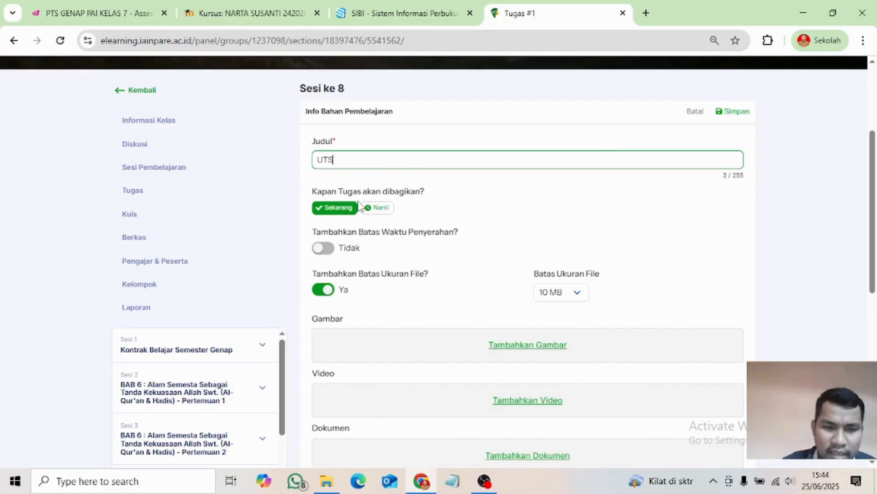
{"action": "type", "text": "TS Tengah Semester"}
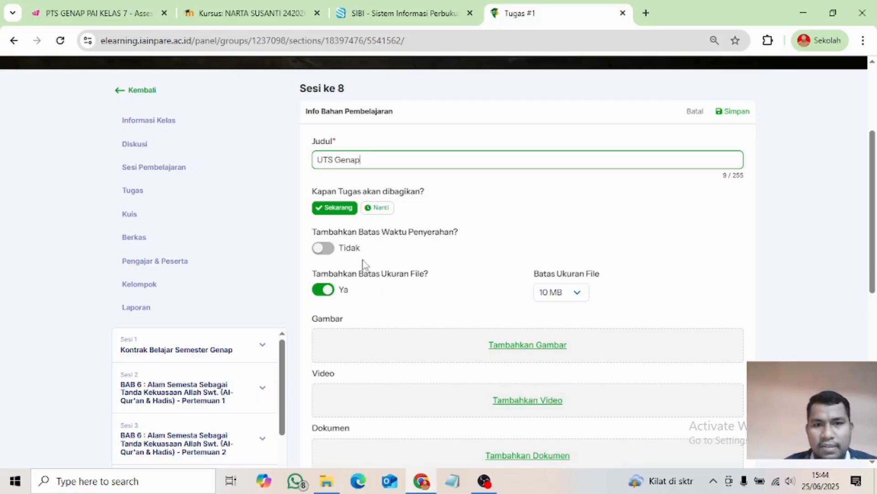
- Write the description 'Silahkan kerjakan soal pada link berikut' ending with a 👉 emoji
{"action": "scroll", "coordinate": [375, 335], "scroll_direction": "down", "scroll_amount": 2}
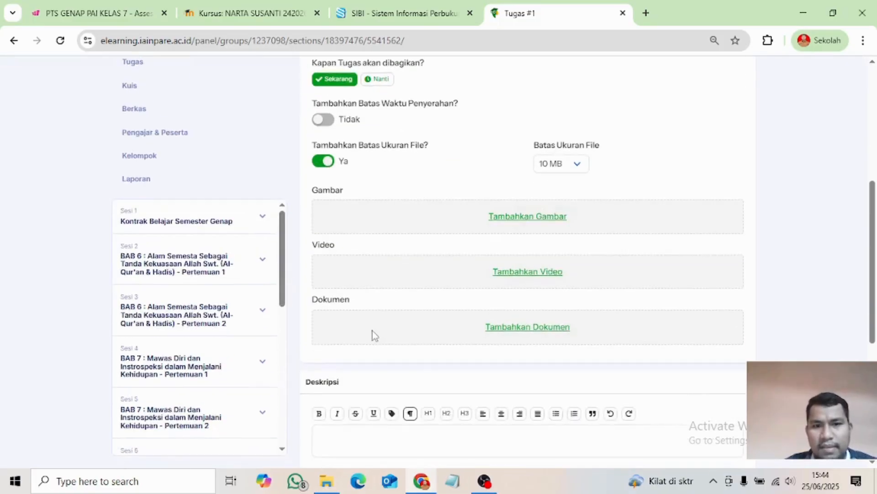
{"action": "scroll", "coordinate": [373, 336], "scroll_direction": "down", "scroll_amount": 4}
{"action": "scroll", "coordinate": [367, 316], "scroll_direction": "up", "scroll_amount": 4}
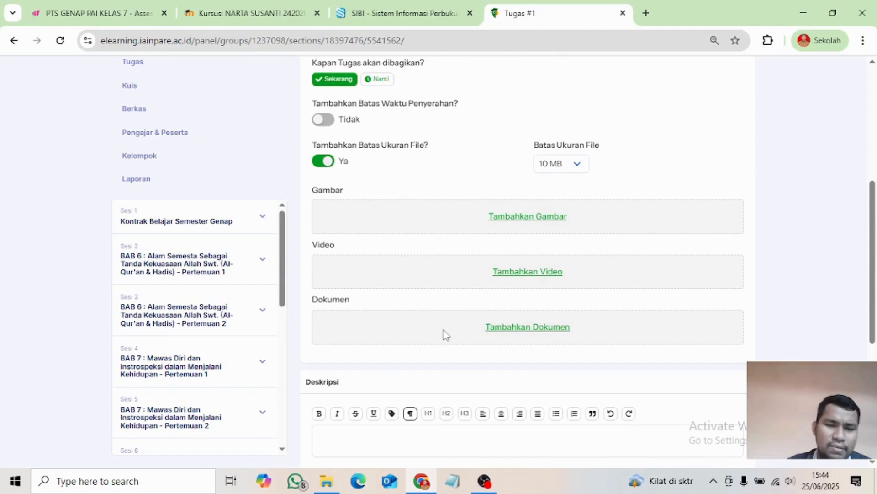
{"action": "scroll", "coordinate": [442, 335], "scroll_direction": "down", "scroll_amount": 4}
{"action": "left_click", "coordinate": [379, 250]}
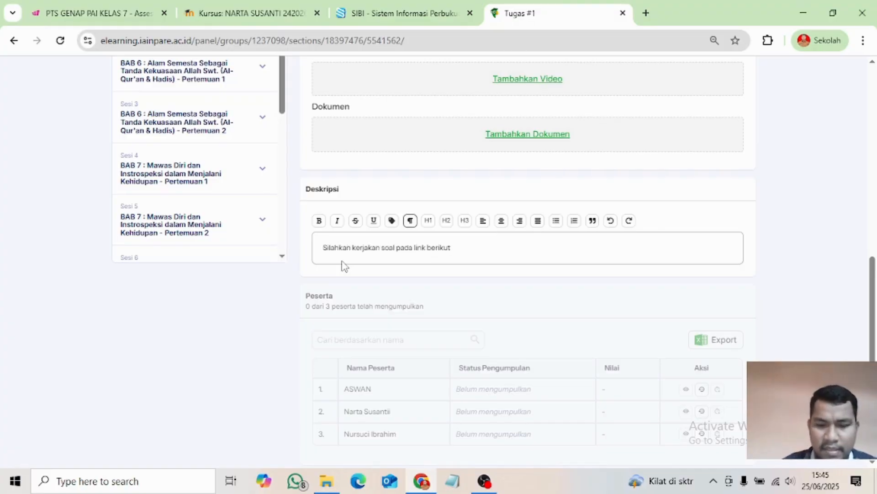
{"action": "key", "text": "super+period"}
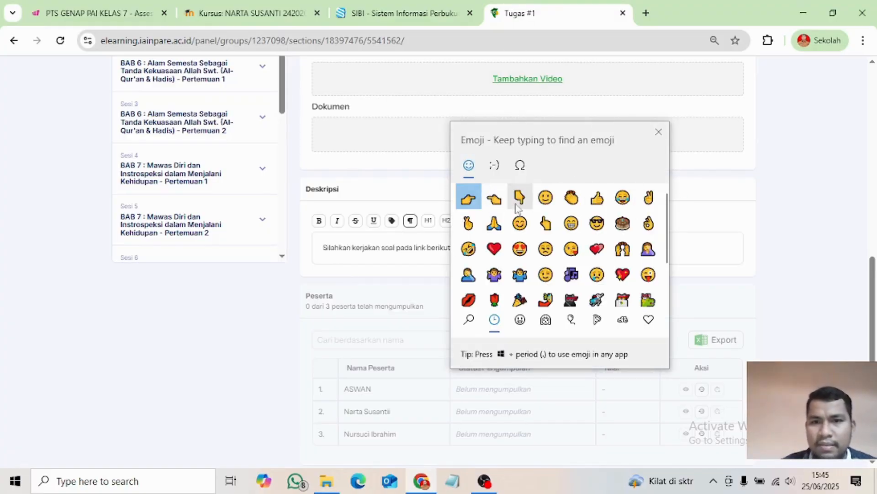
{"action": "left_click", "coordinate": [476, 199]}
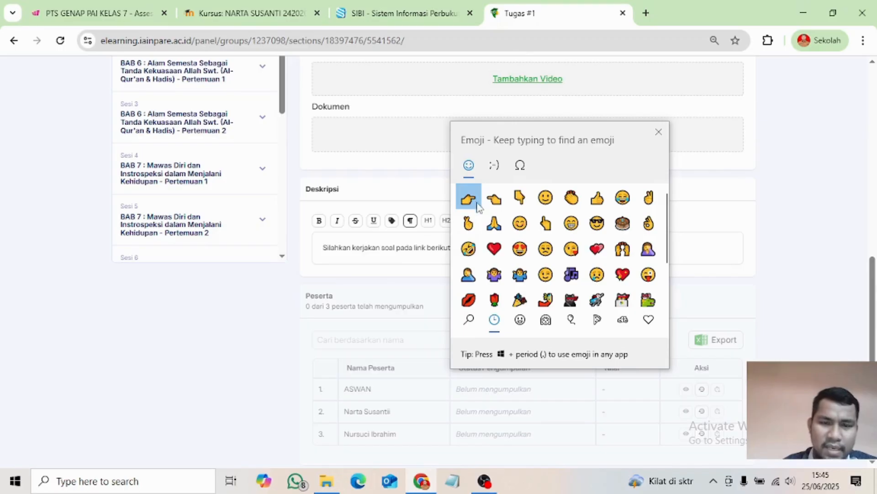
{"action": "left_click", "coordinate": [424, 255]}
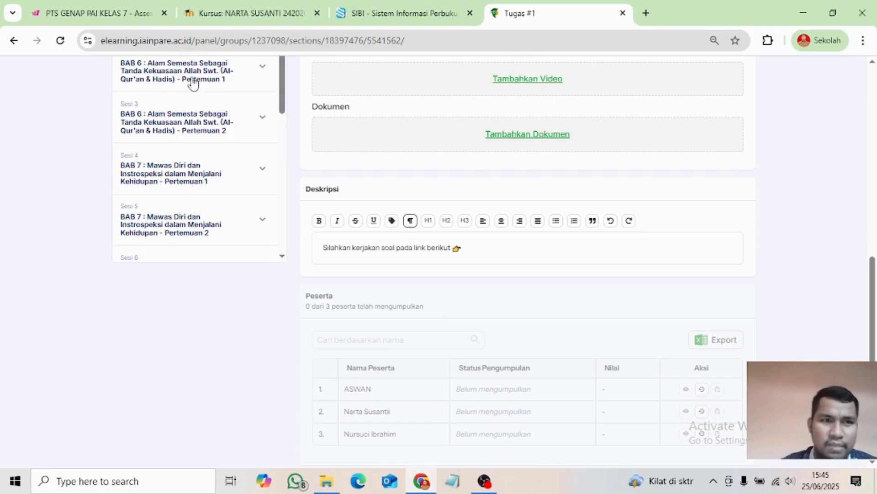
{"action": "left_click", "coordinate": [107, 17]}
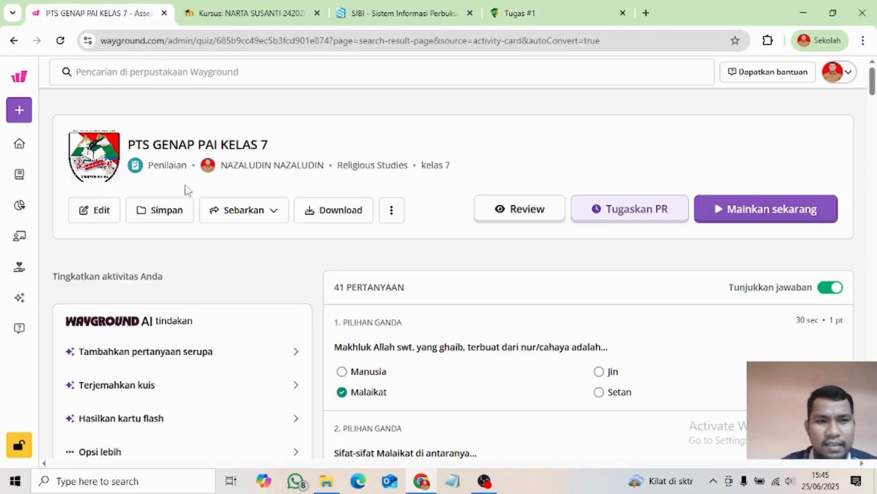
- Copy the PTS GENAP PAI KELAS 7 quiz's share link and return to the assignment description
{"action": "scroll", "coordinate": [507, 328], "scroll_direction": "down", "scroll_amount": 3}
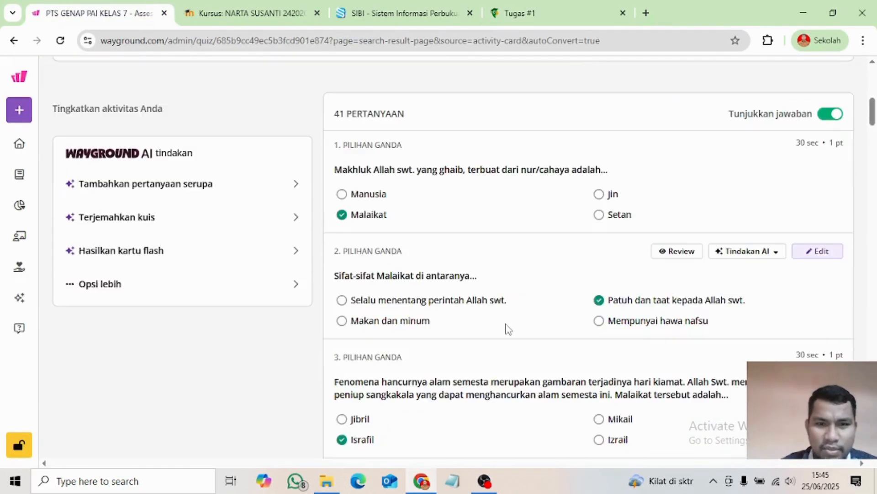
{"action": "scroll", "coordinate": [507, 328], "scroll_direction": "down", "scroll_amount": 10}
{"action": "scroll", "coordinate": [505, 325], "scroll_direction": "up", "scroll_amount": 15}
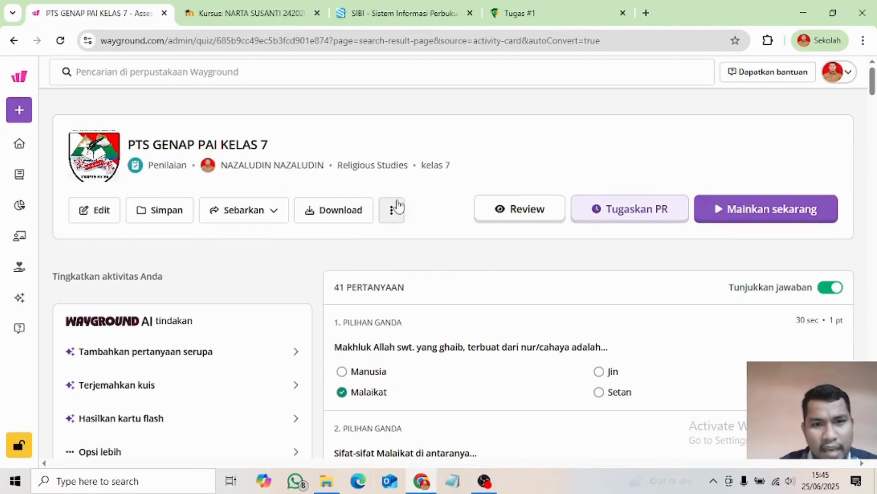
{"action": "left_click", "coordinate": [271, 214]}
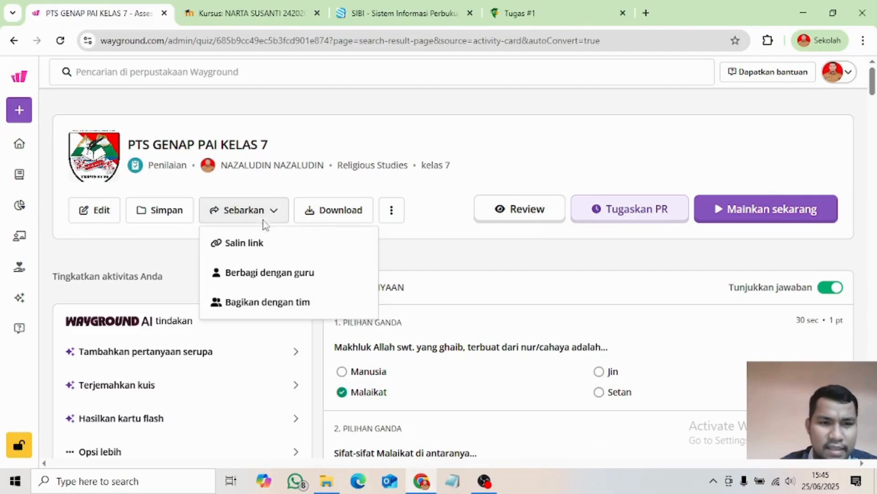
{"action": "left_click", "coordinate": [248, 245]}
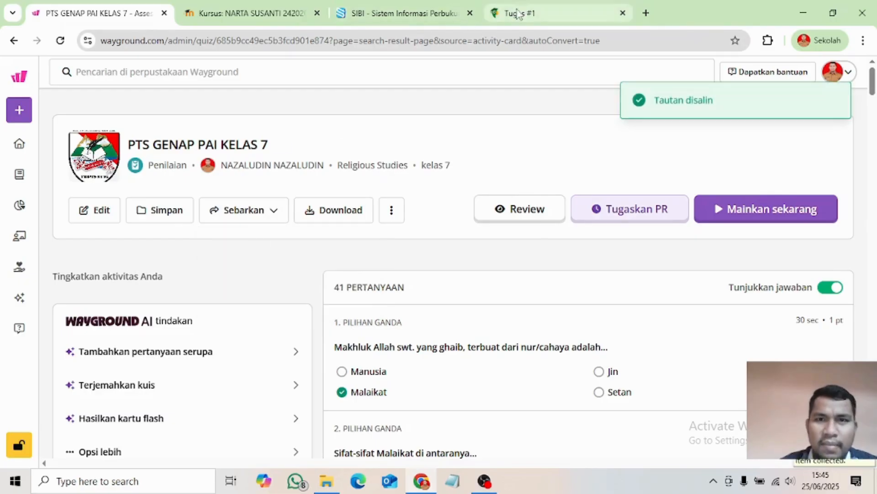
{"action": "left_click", "coordinate": [518, 14]}
{"action": "left_click", "coordinate": [504, 253]}
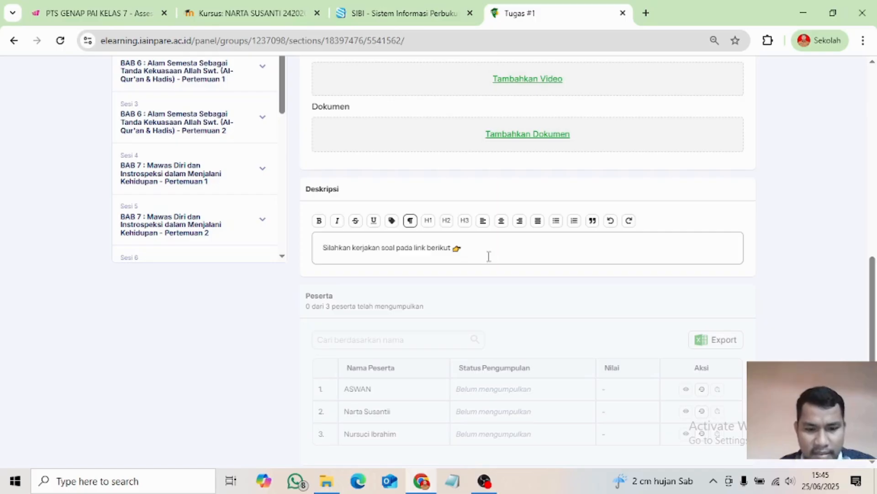
- Paste the Wayground quiz link after the emoji and save the UTS Genap assignment
{"action": "scroll", "coordinate": [489, 262], "scroll_direction": "up", "scroll_amount": 4}
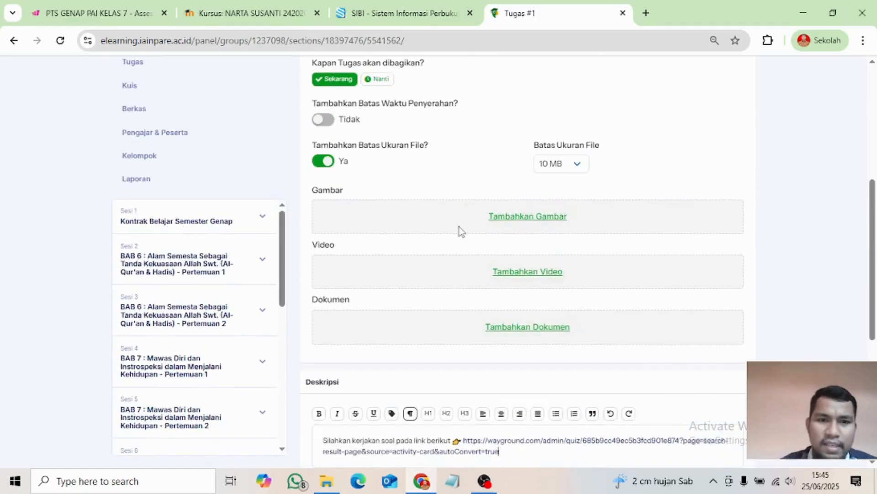
{"action": "scroll", "coordinate": [457, 234], "scroll_direction": "down", "scroll_amount": 6}
{"action": "scroll", "coordinate": [481, 198], "scroll_direction": "up", "scroll_amount": 10}
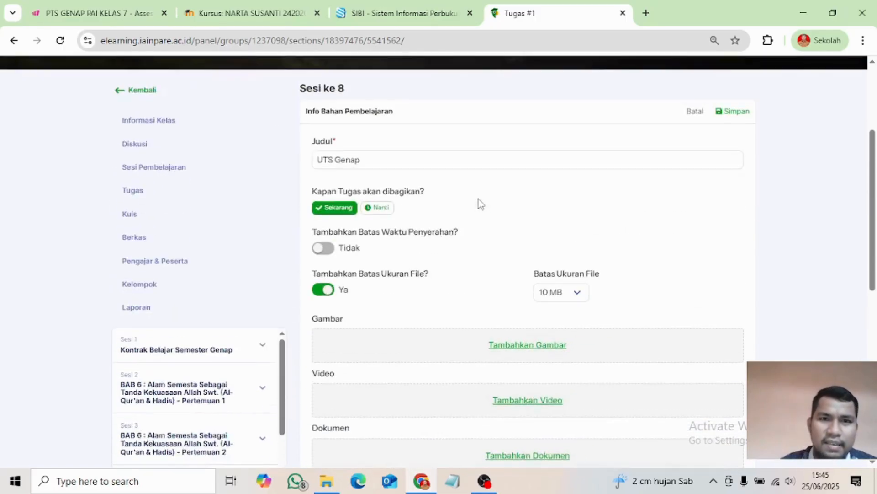
{"action": "left_click", "coordinate": [736, 176]}
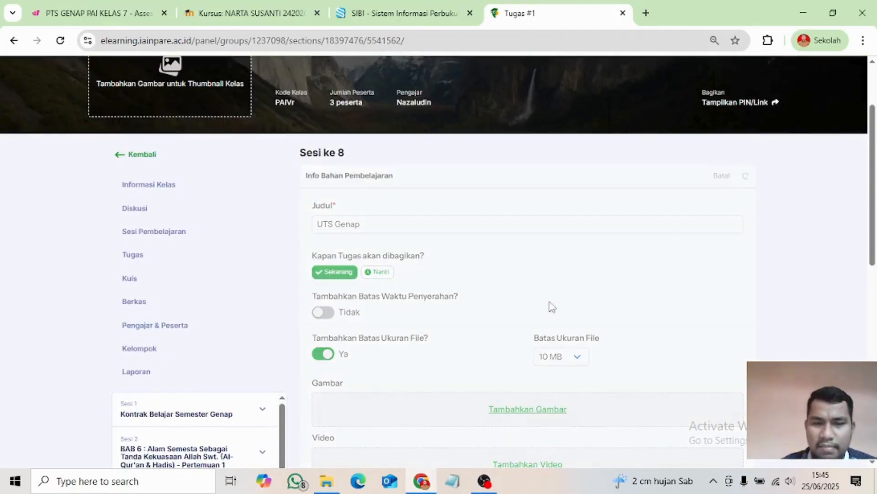
- Reopen UTS Genap from the UTS session to verify its saved description
{"action": "scroll", "coordinate": [248, 299], "scroll_direction": "down", "scroll_amount": 5}
{"action": "scroll", "coordinate": [180, 256], "scroll_direction": "up", "scroll_amount": 3}
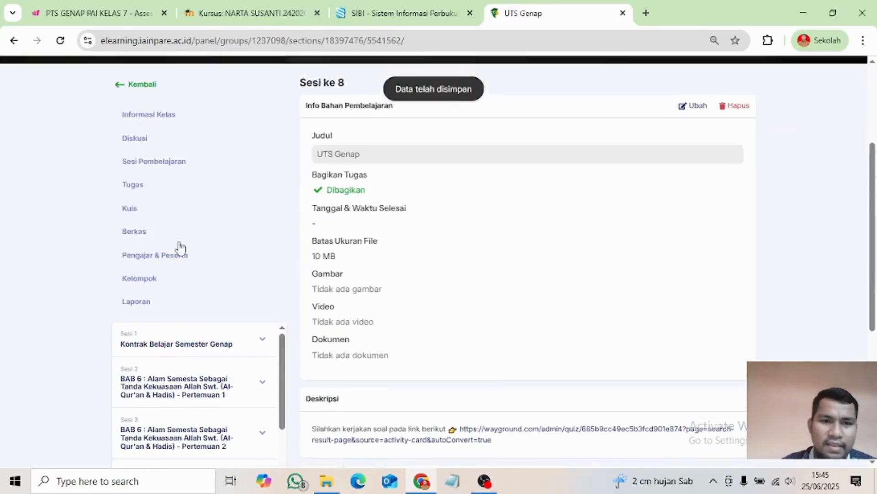
{"action": "left_click", "coordinate": [207, 170]}
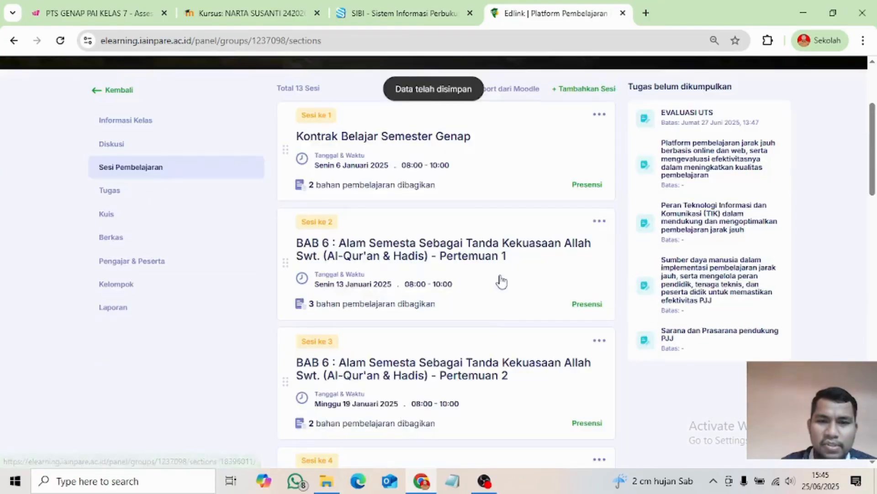
{"action": "scroll", "coordinate": [485, 323], "scroll_direction": "down", "scroll_amount": 5}
{"action": "scroll", "coordinate": [415, 330], "scroll_direction": "down", "scroll_amount": 10}
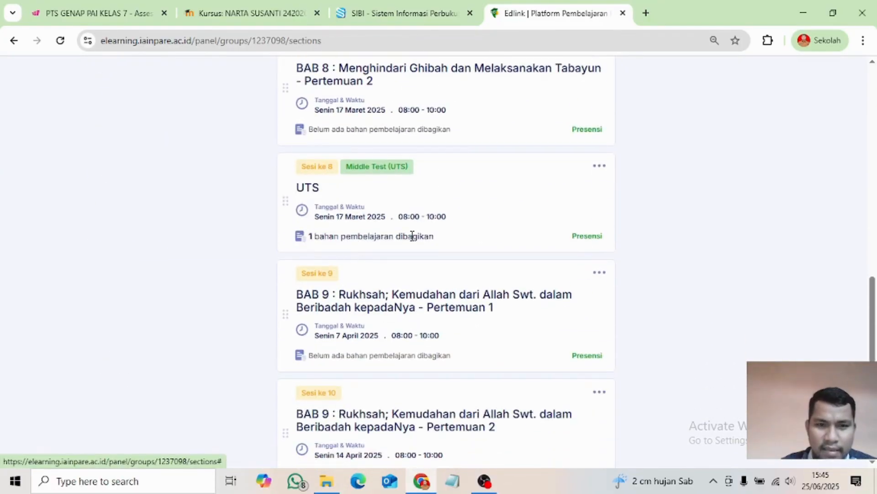
{"action": "left_click", "coordinate": [511, 225]}
{"action": "scroll", "coordinate": [510, 235], "scroll_direction": "down", "scroll_amount": 5}
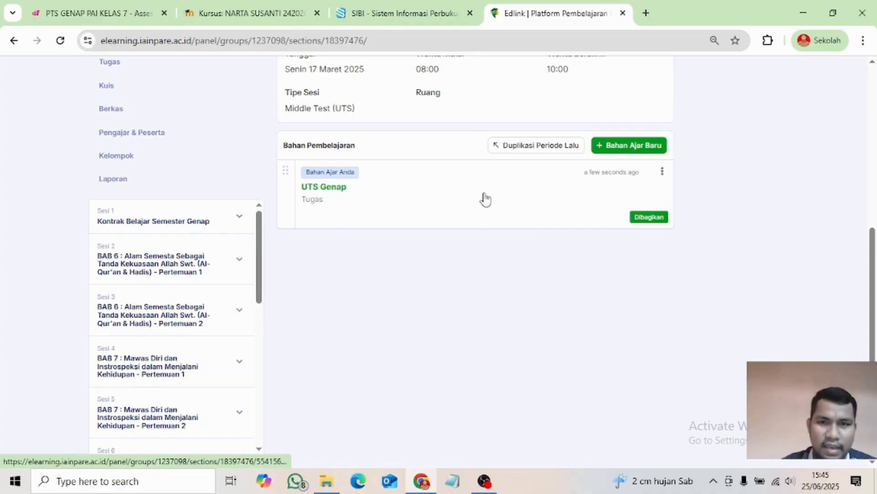
{"action": "scroll", "coordinate": [374, 208], "scroll_direction": "up", "scroll_amount": 1}
{"action": "scroll", "coordinate": [374, 208], "scroll_direction": "up", "scroll_amount": 1}
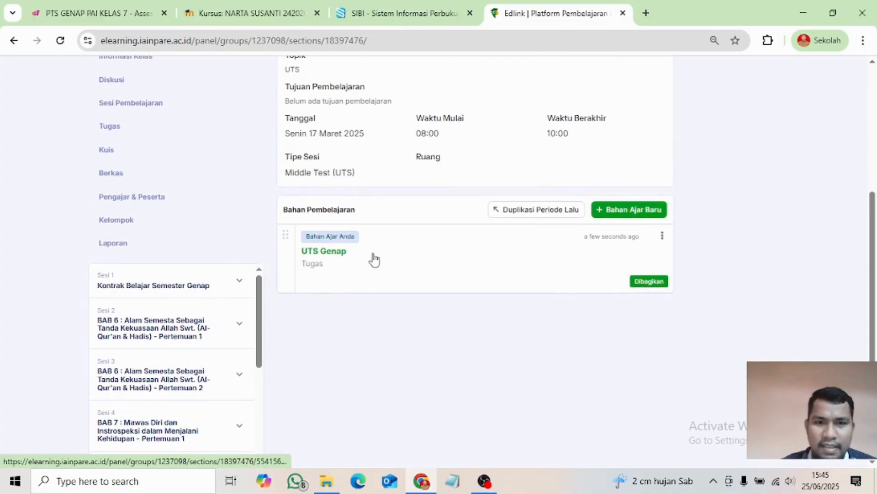
{"action": "left_click", "coordinate": [373, 259]}
{"action": "scroll", "coordinate": [374, 260], "scroll_direction": "down", "scroll_amount": 4}
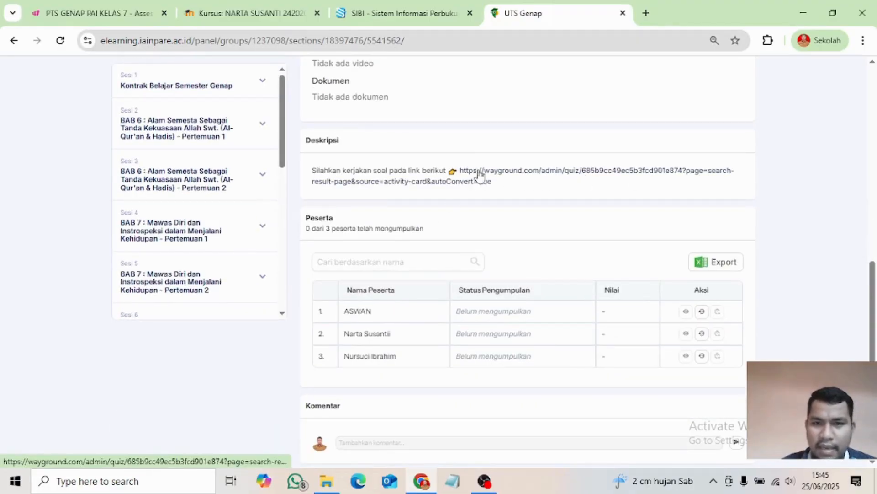
{"action": "scroll", "coordinate": [480, 183], "scroll_direction": "up", "scroll_amount": 6}
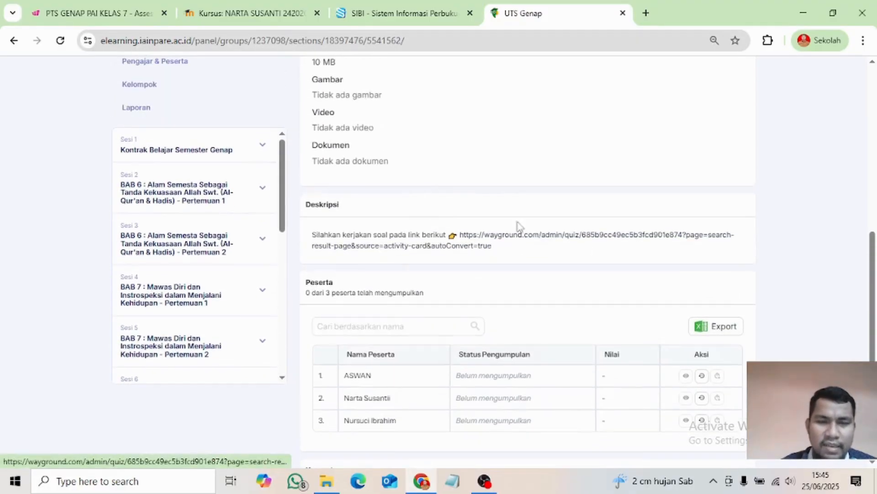
{"action": "scroll", "coordinate": [509, 252], "scroll_direction": "up", "scroll_amount": 2}
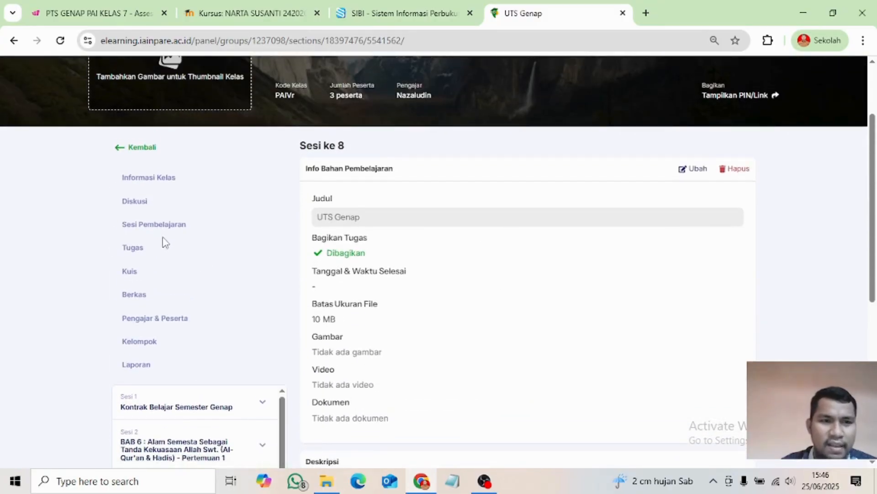
- Open Sesi 13 UAS (Senin 19 Mei 2025, 08:00–10:00) from the session list
{"action": "left_click", "coordinate": [183, 226]}
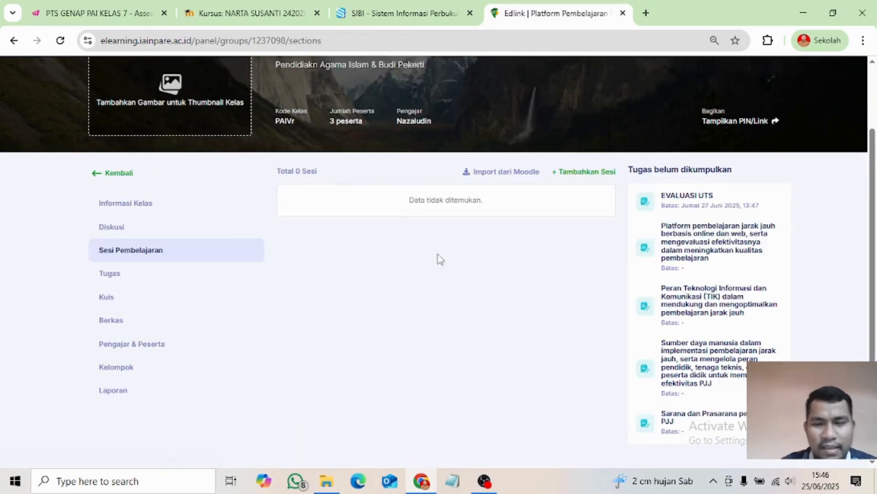
{"action": "scroll", "coordinate": [439, 270], "scroll_direction": "down", "scroll_amount": 4}
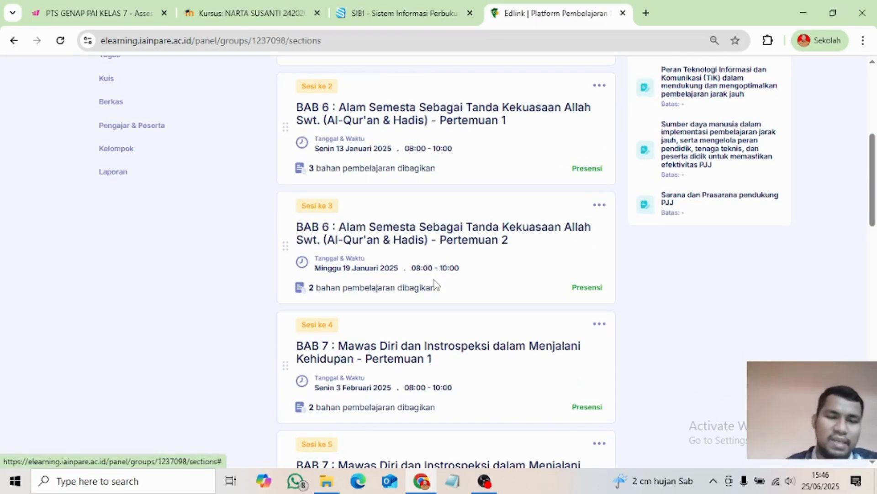
{"action": "scroll", "coordinate": [436, 286], "scroll_direction": "down", "scroll_amount": 4}
{"action": "scroll", "coordinate": [431, 268], "scroll_direction": "up", "scroll_amount": 1}
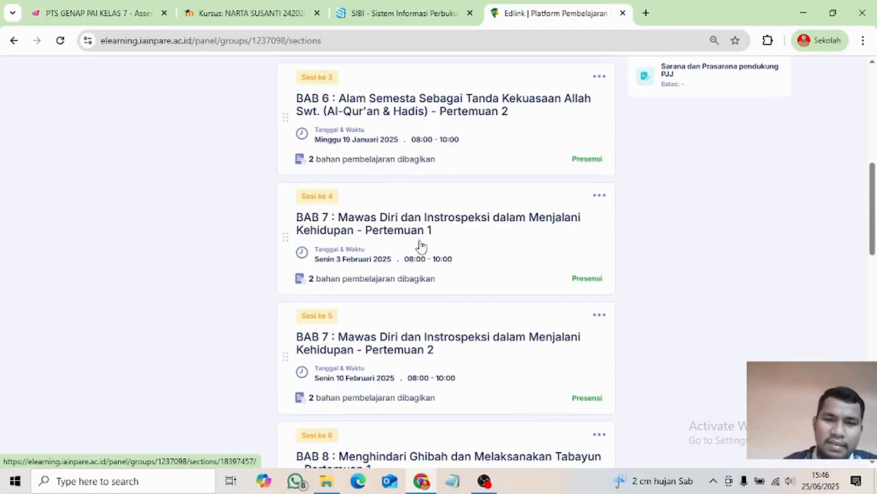
{"action": "scroll", "coordinate": [425, 246], "scroll_direction": "down", "scroll_amount": 1}
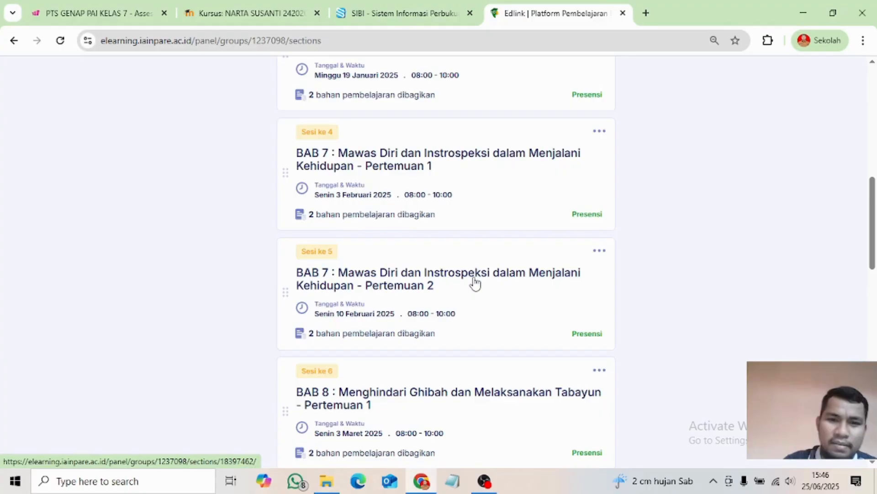
{"action": "scroll", "coordinate": [475, 283], "scroll_direction": "down", "scroll_amount": 8}
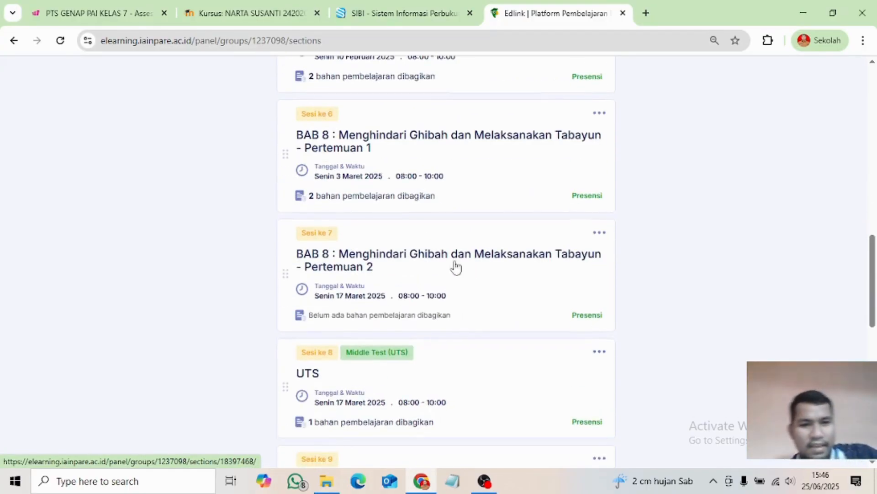
{"action": "scroll", "coordinate": [428, 275], "scroll_direction": "up", "scroll_amount": 7}
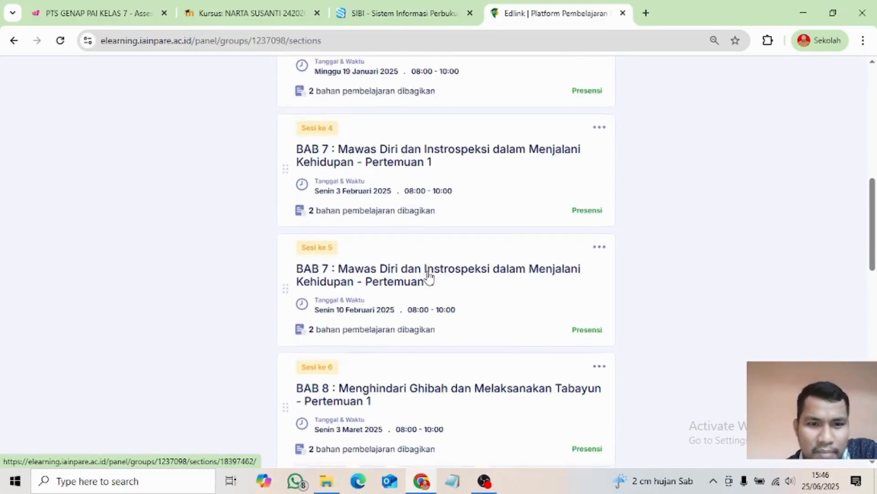
{"action": "scroll", "coordinate": [429, 276], "scroll_direction": "down", "scroll_amount": 7}
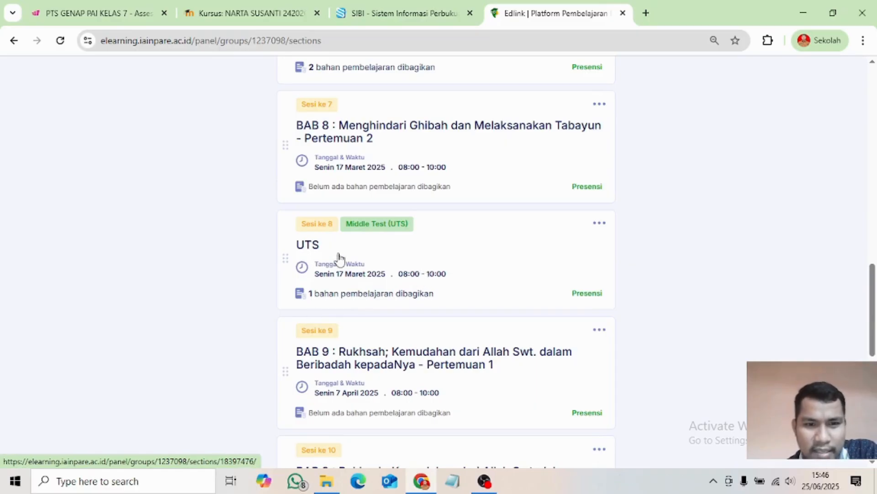
{"action": "scroll", "coordinate": [410, 305], "scroll_direction": "down", "scroll_amount": 10}
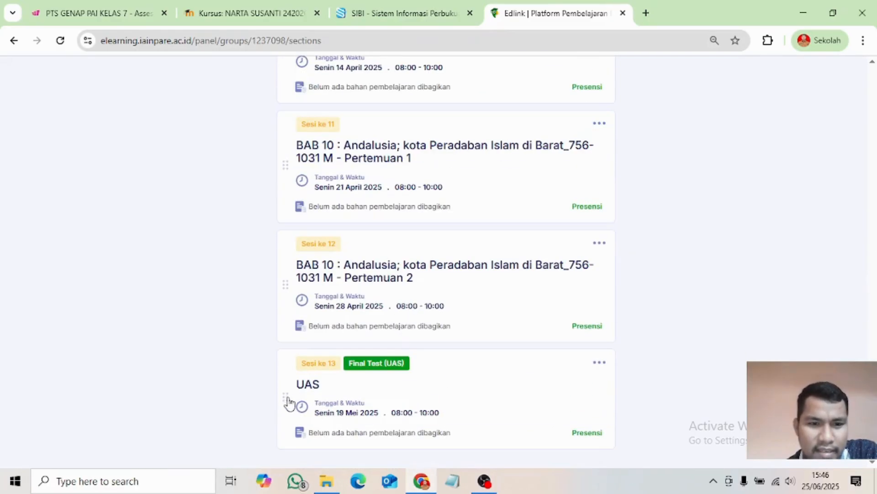
{"action": "left_click", "coordinate": [477, 401]}
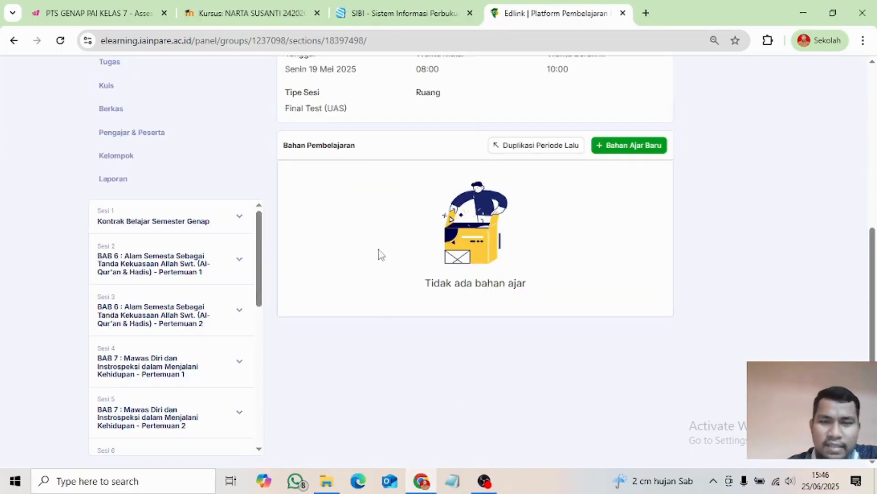
{"action": "scroll", "coordinate": [417, 253], "scroll_direction": "up", "scroll_amount": 4}
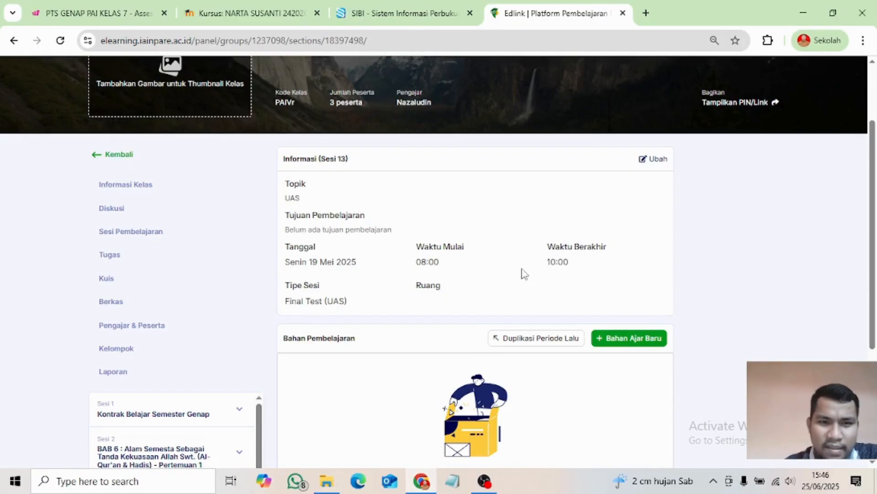
{"action": "scroll", "coordinate": [506, 333], "scroll_direction": "down", "scroll_amount": 4}
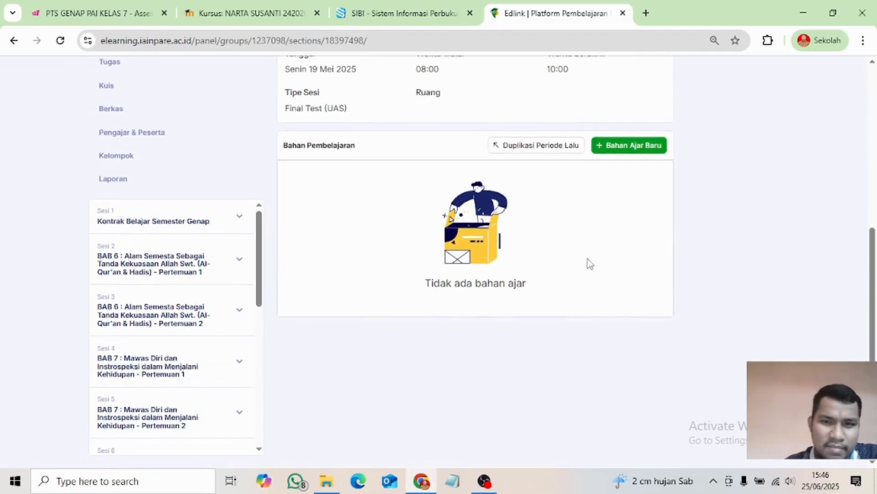
{"action": "scroll", "coordinate": [603, 256], "scroll_direction": "up", "scroll_amount": 3}
- Create a new Quiz in Sesi 13 and clear its default title for UAS Genap
{"action": "left_click", "coordinate": [618, 278]}
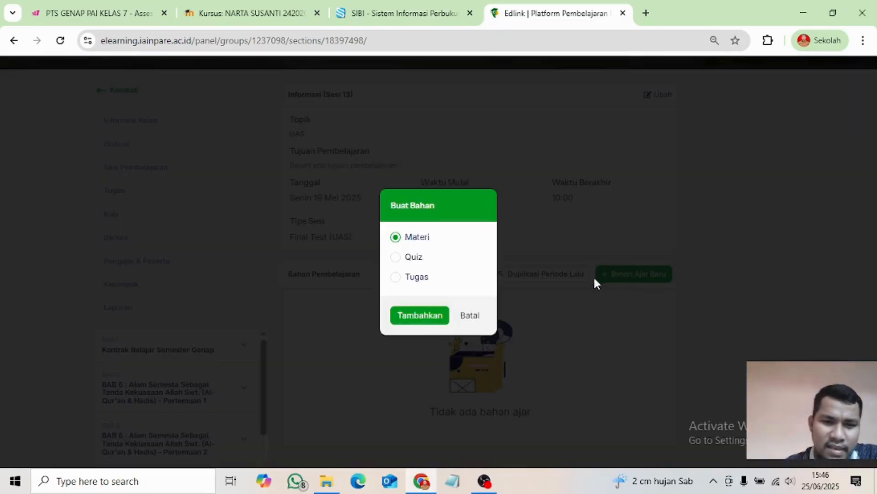
{"action": "left_click", "coordinate": [396, 258]}
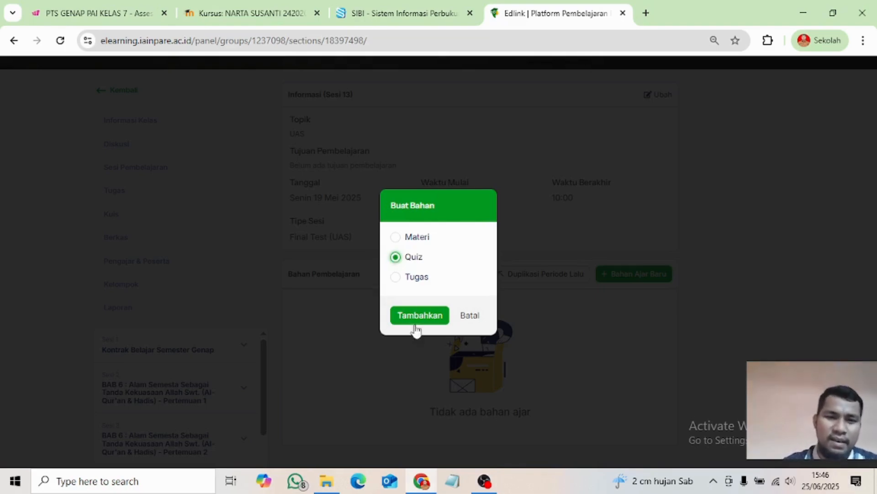
{"action": "left_click", "coordinate": [424, 315]}
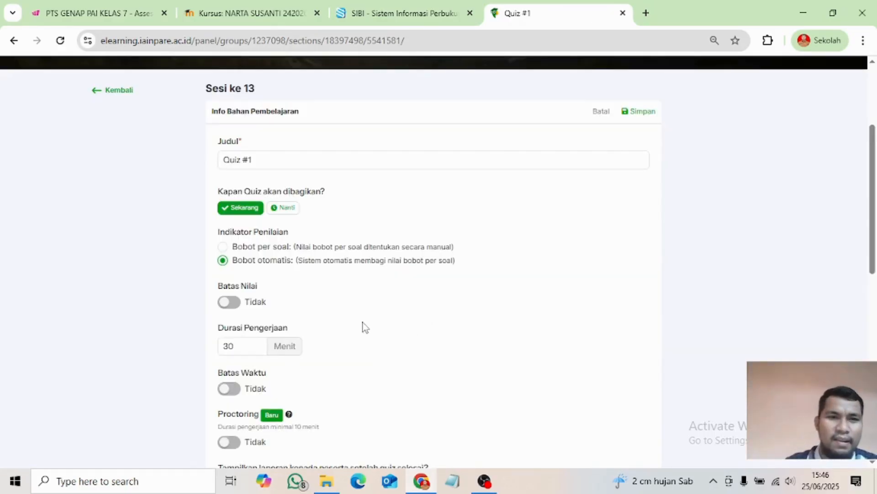
{"action": "scroll", "coordinate": [320, 320], "scroll_direction": "up", "scroll_amount": 3}
{"action": "left_click", "coordinate": [262, 289]}
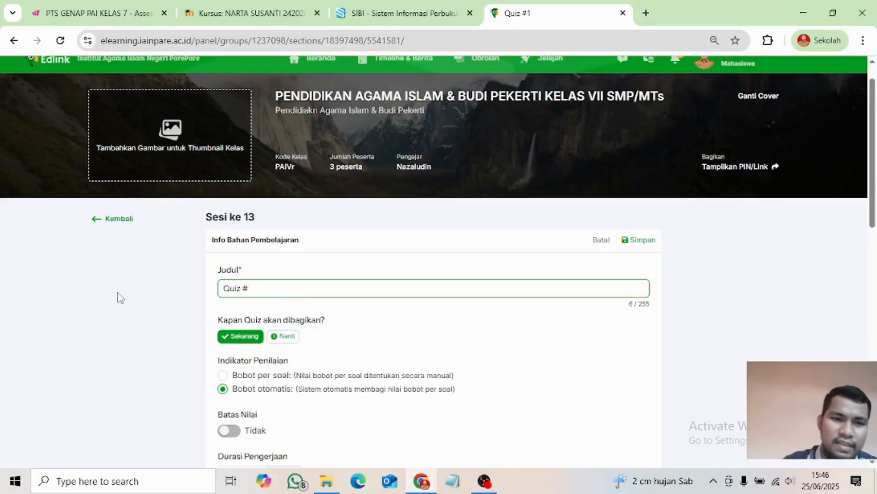
{"action": "key", "text": "BackSpace"}
{"action": "key", "text": "BackSpace"}
{"action": "key", "text": "BackSpace"}
{"action": "key", "text": "BackSpace"}
{"action": "key", "text": "BackSpace"}
{"action": "key", "text": "BackSpace"}
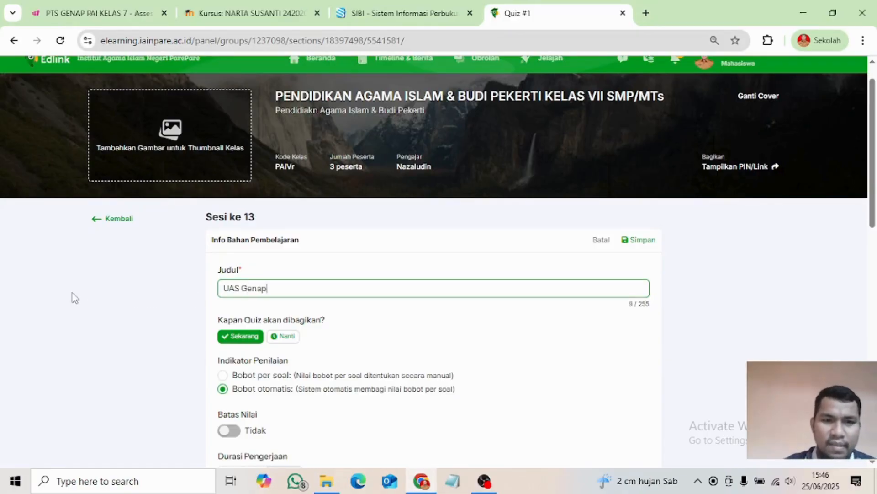
{"action": "scroll", "coordinate": [308, 335], "scroll_direction": "down", "scroll_amount": 3}
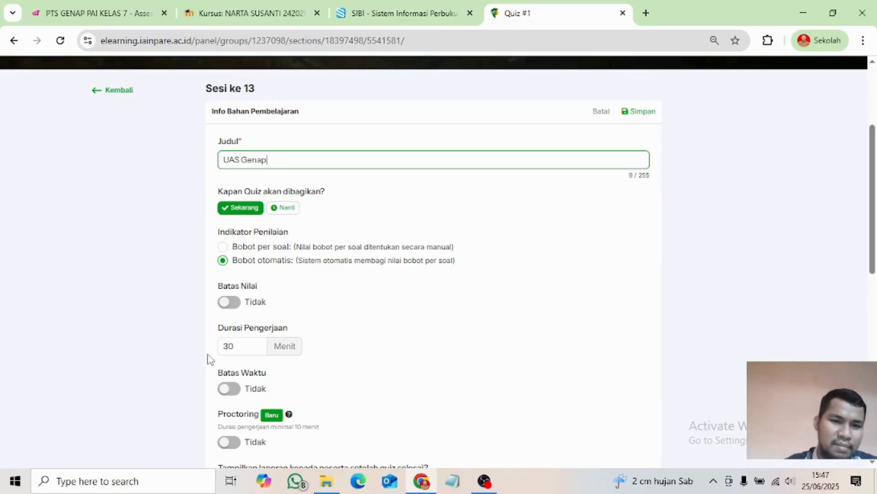
- Turn on Batas Nilai with a passing score of 70 and set Durasi Pengerjaan to 90 minutes
{"action": "left_click", "coordinate": [228, 302]}
{"action": "left_click", "coordinate": [485, 309]}
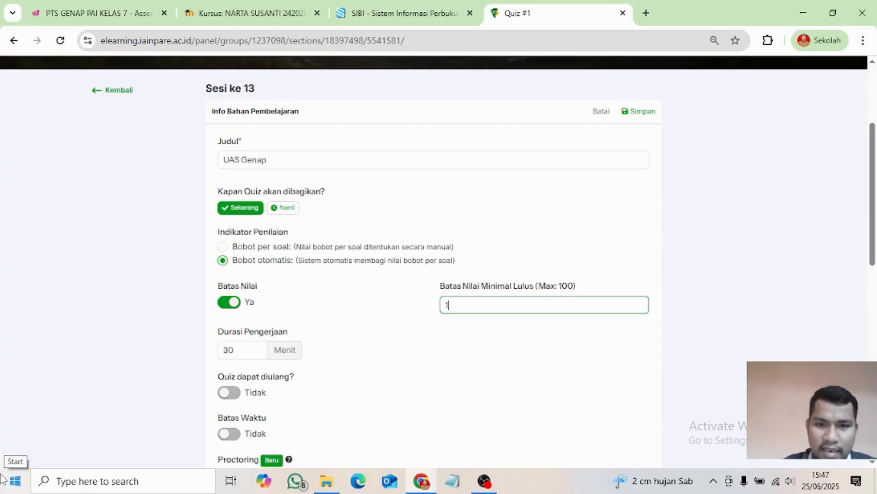
{"action": "type", "text": "0"}
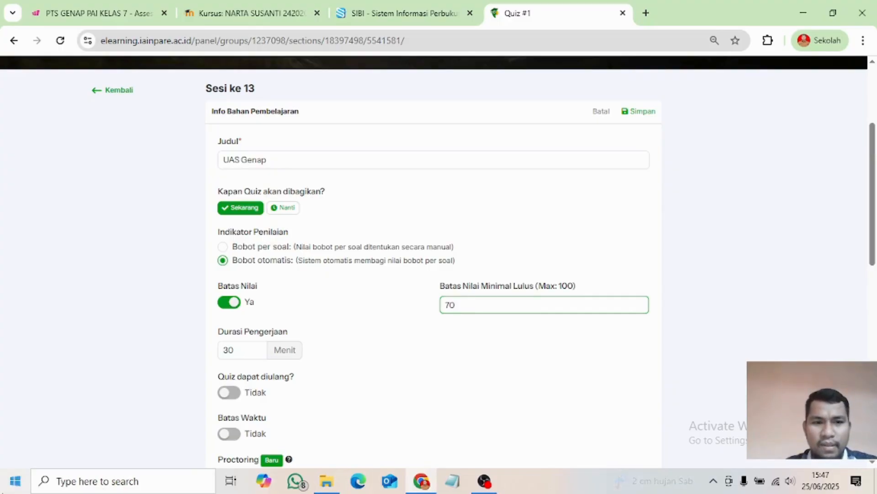
{"action": "left_click", "coordinate": [259, 347]}
{"action": "left_click", "coordinate": [259, 348]}
{"action": "double_click", "coordinate": [237, 349]}
{"action": "type", "text": "90"}
{"action": "scroll", "coordinate": [296, 366], "scroll_direction": "down", "scroll_amount": 1}
{"action": "scroll", "coordinate": [296, 366], "scroll_direction": "down", "scroll_amount": 2}
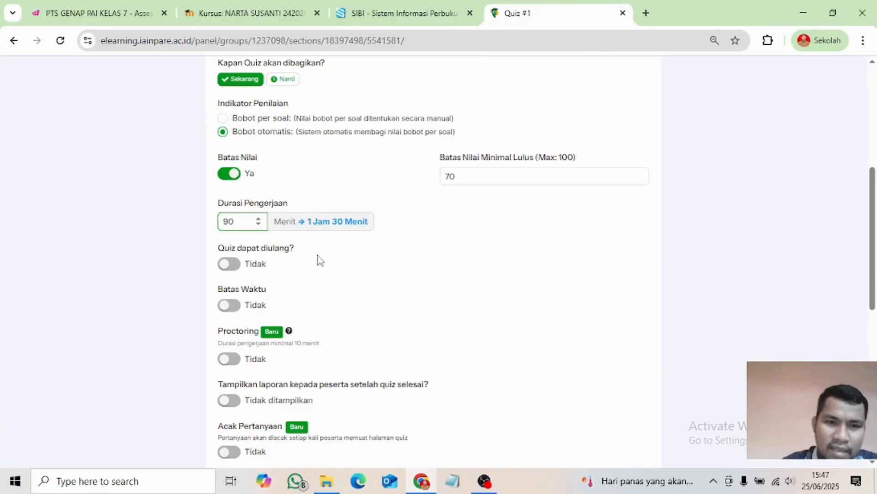
- Briefly enable retakes and a 30 June 2025 submission deadline, then switch both back off
{"action": "left_click", "coordinate": [230, 265]}
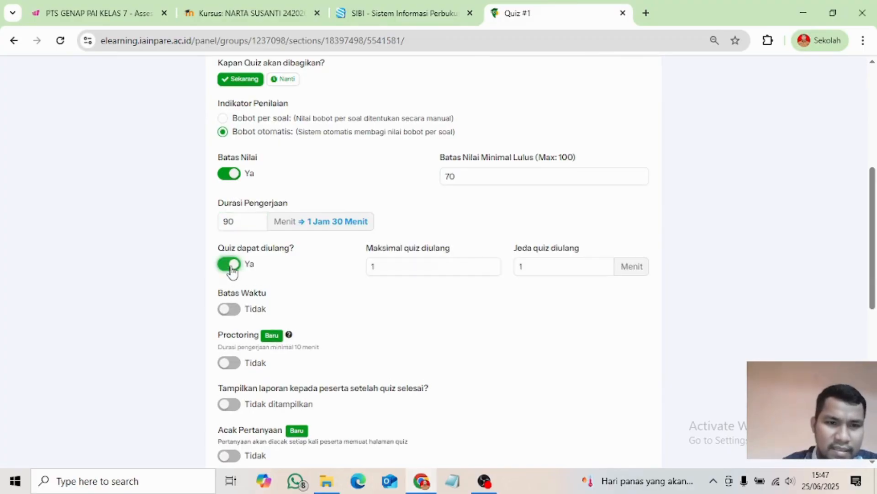
{"action": "left_click", "coordinate": [231, 267]}
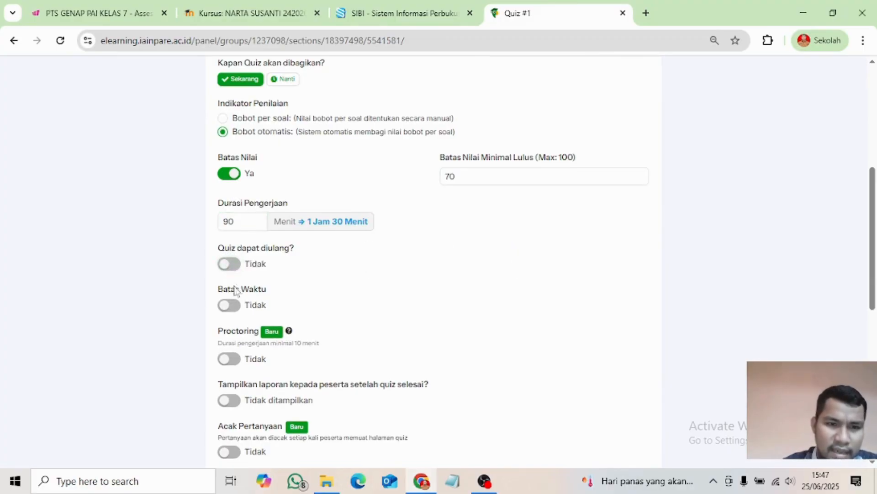
{"action": "left_click", "coordinate": [230, 305]}
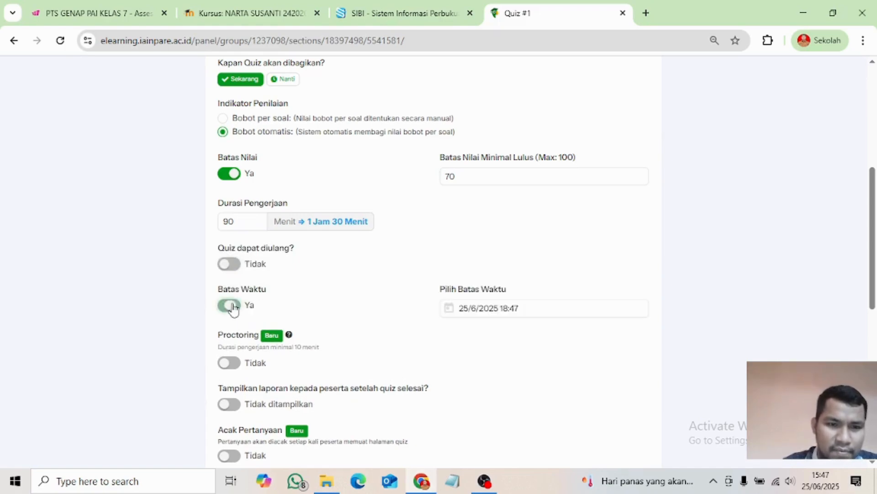
{"action": "left_click", "coordinate": [508, 316]}
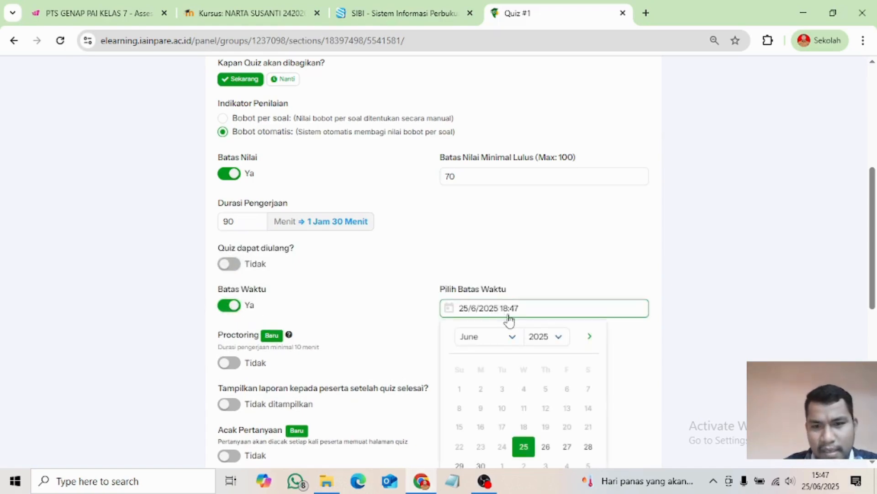
{"action": "scroll", "coordinate": [548, 443], "scroll_direction": "down", "scroll_amount": 1}
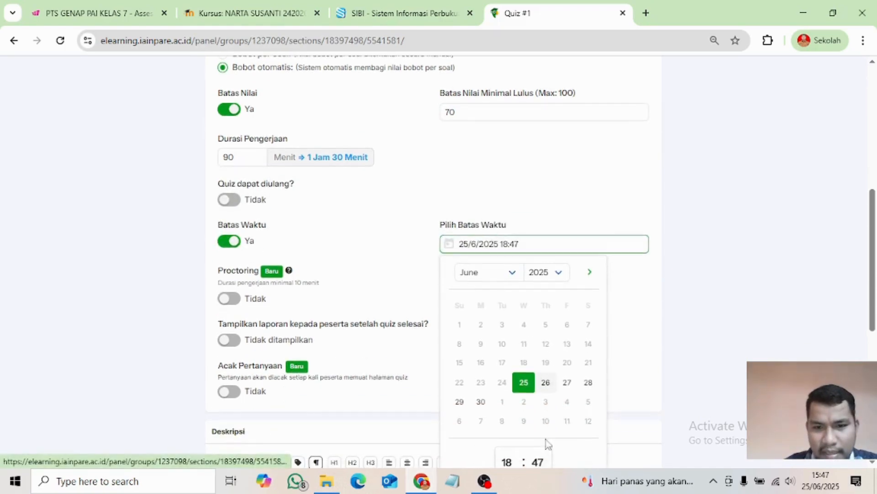
{"action": "left_click", "coordinate": [481, 402]}
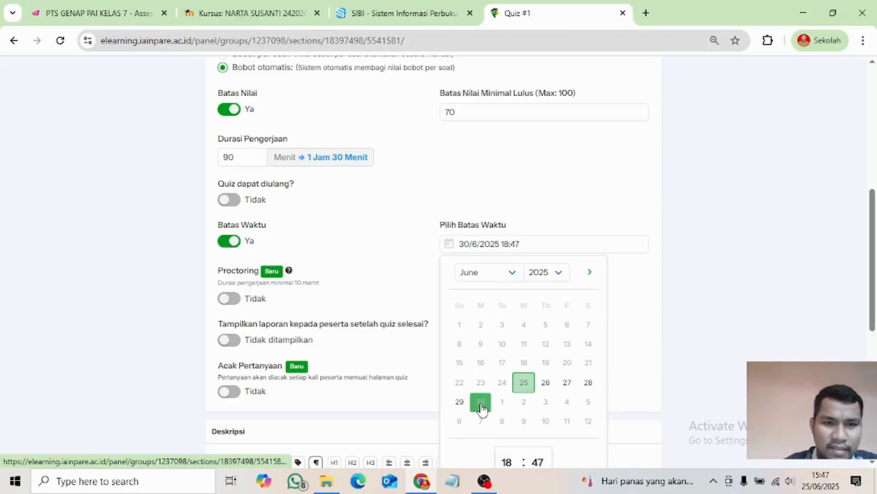
{"action": "left_click", "coordinate": [245, 247]}
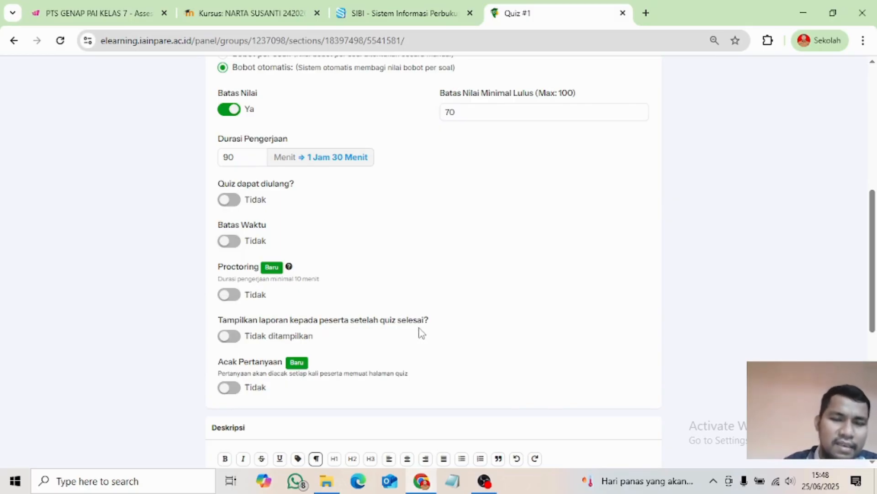
- Enable Tampilkan laporan to show participants their results, and turn on Acak Pertanyaan
{"action": "left_click", "coordinate": [229, 337]}
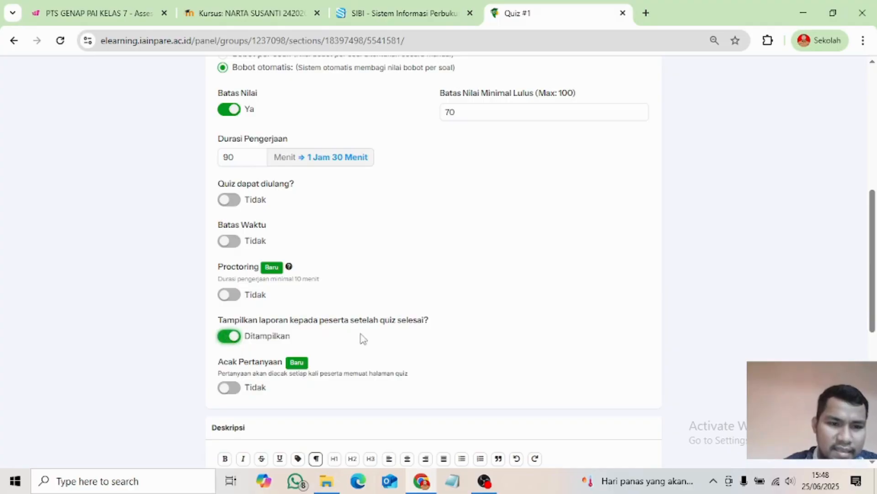
{"action": "scroll", "coordinate": [361, 339], "scroll_direction": "down", "scroll_amount": 2}
{"action": "scroll", "coordinate": [361, 338], "scroll_direction": "down", "scroll_amount": 1}
{"action": "left_click", "coordinate": [233, 259]}
{"action": "scroll", "coordinate": [343, 255], "scroll_direction": "down", "scroll_amount": 4}
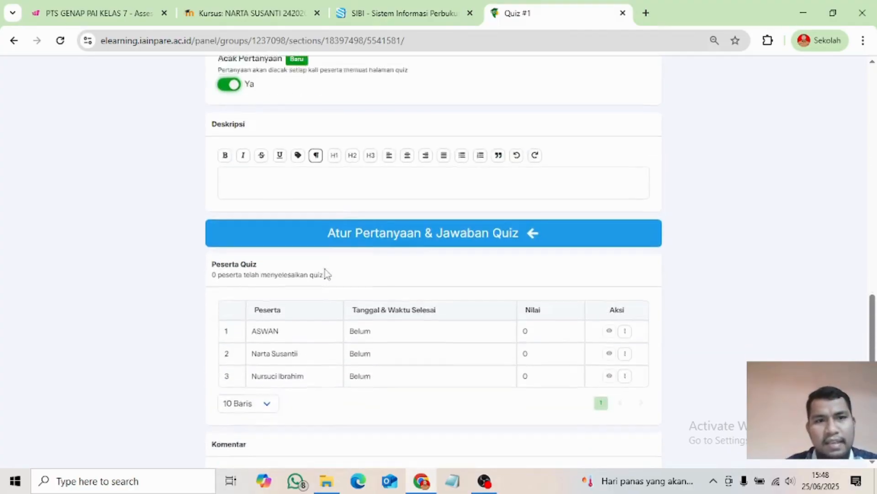
{"action": "scroll", "coordinate": [253, 224], "scroll_direction": "up", "scroll_amount": 3}
{"action": "scroll", "coordinate": [415, 248], "scroll_direction": "down", "scroll_amount": 1}
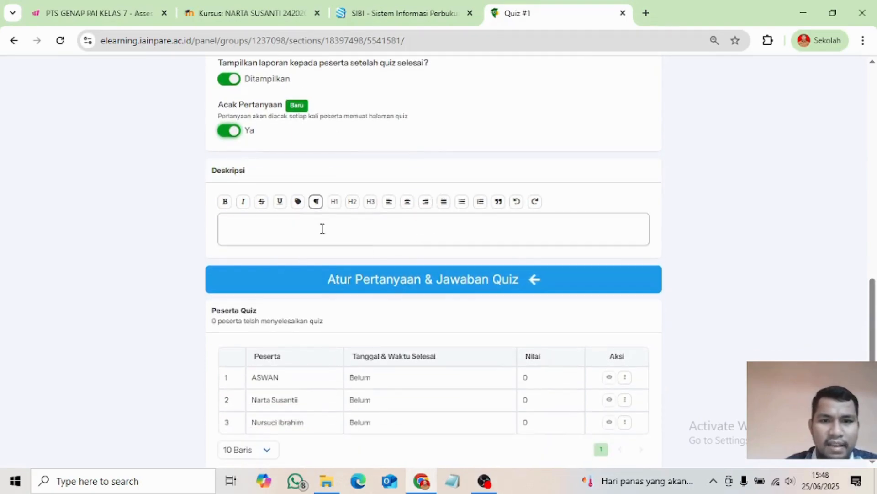
{"action": "scroll", "coordinate": [308, 228], "scroll_direction": "down", "scroll_amount": 1}
{"action": "scroll", "coordinate": [309, 238], "scroll_direction": "up", "scroll_amount": 8}
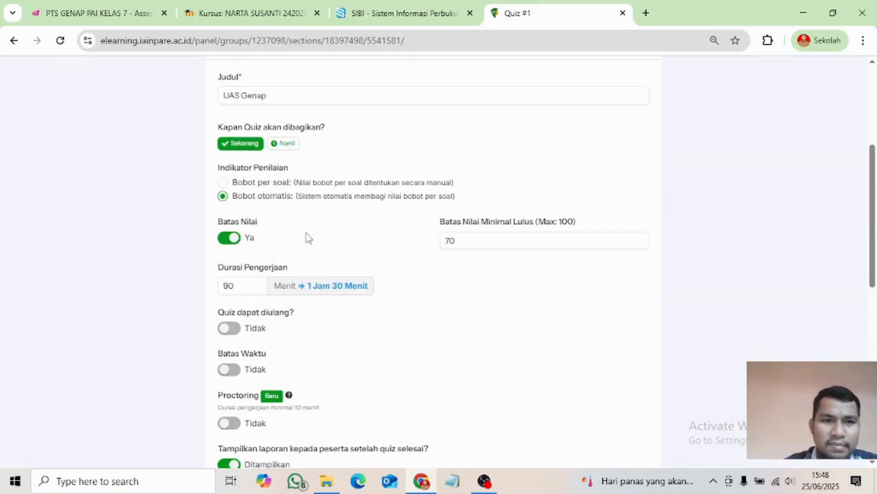
{"action": "scroll", "coordinate": [306, 237], "scroll_direction": "up", "scroll_amount": 4}
{"action": "scroll", "coordinate": [294, 309], "scroll_direction": "down", "scroll_amount": 8}
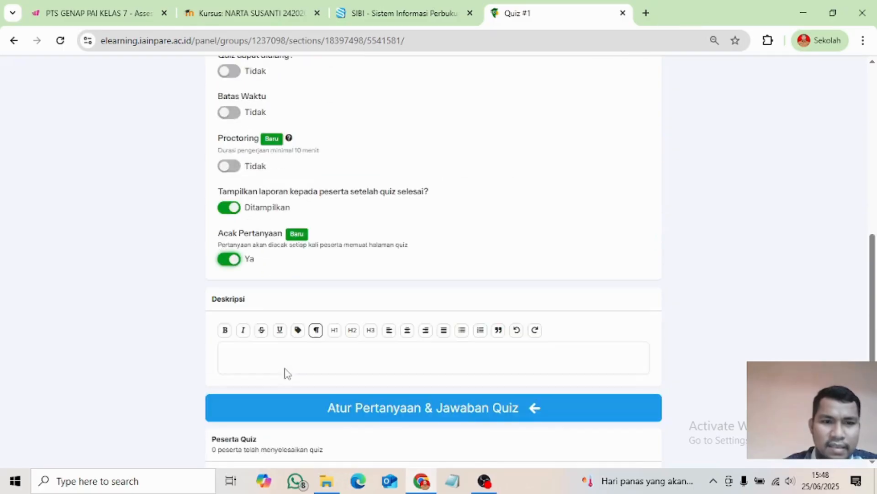
- Write 'Silahkan kerjakan dengan jujur dan penuh tanggungjawab' in the Deskripsi editor
{"action": "left_click", "coordinate": [276, 349]}
{"action": "left_click", "coordinate": [143, 410]}
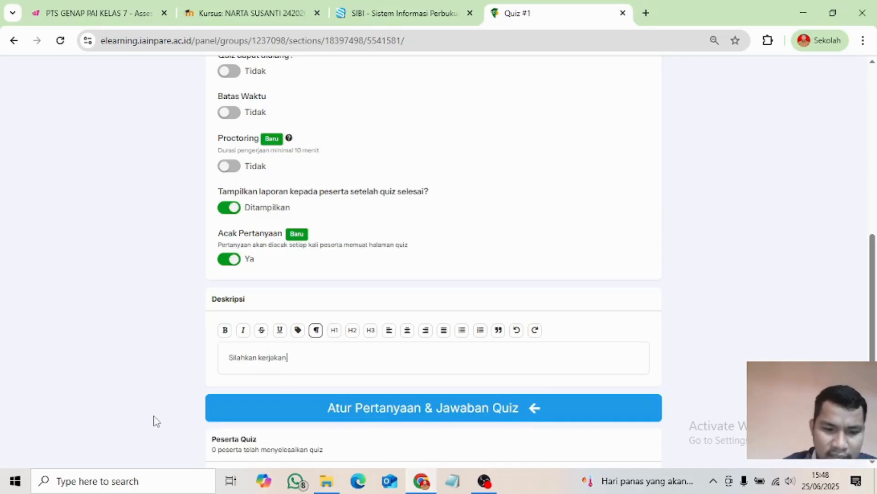
{"action": "type", "text": "gan"}
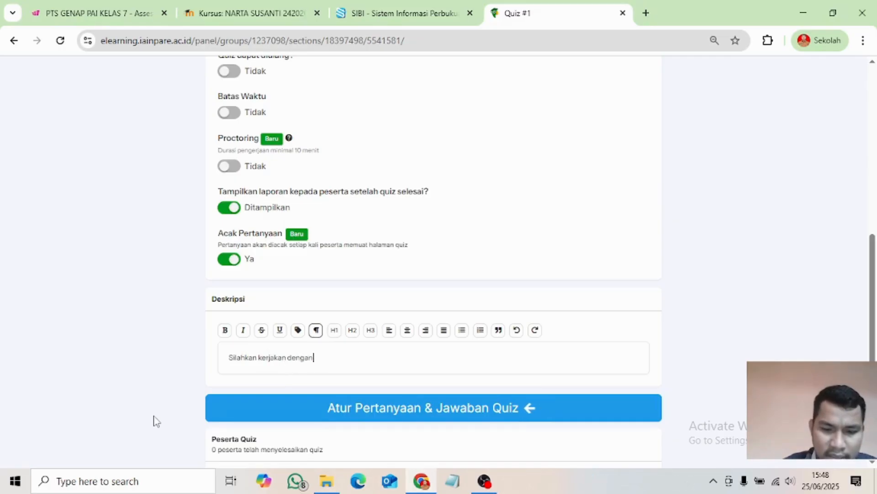
{"action": "type", "text": " jujur dan penuh"}
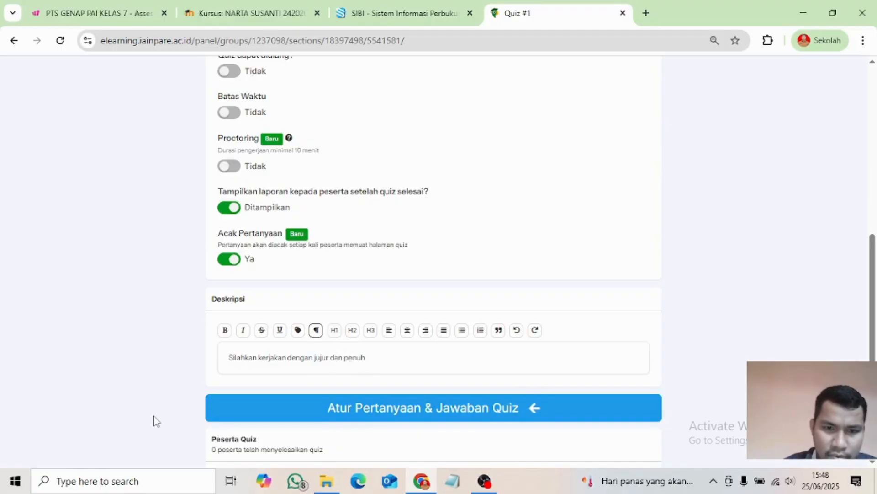
{"action": "type", "text": " tanggungjawan"}
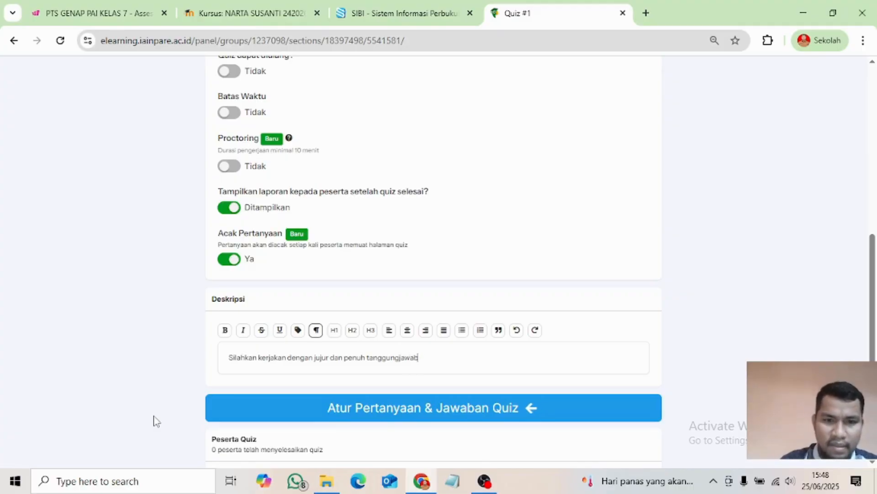
{"action": "scroll", "coordinate": [178, 448], "scroll_direction": "down", "scroll_amount": 4}
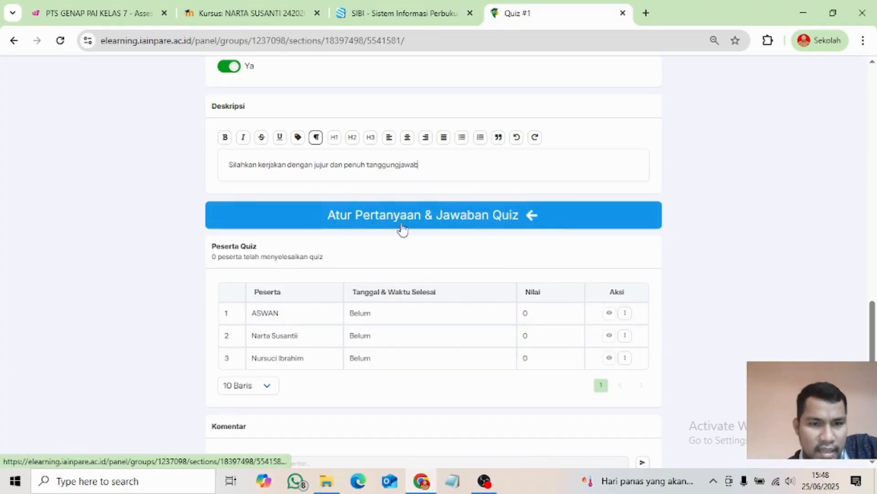
{"action": "left_click", "coordinate": [379, 213]}
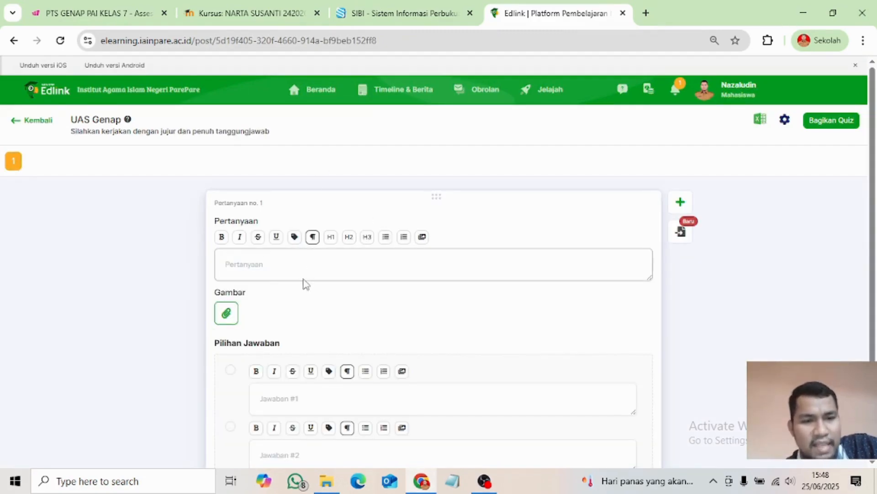
{"action": "scroll", "coordinate": [279, 333], "scroll_direction": "down", "scroll_amount": 3}
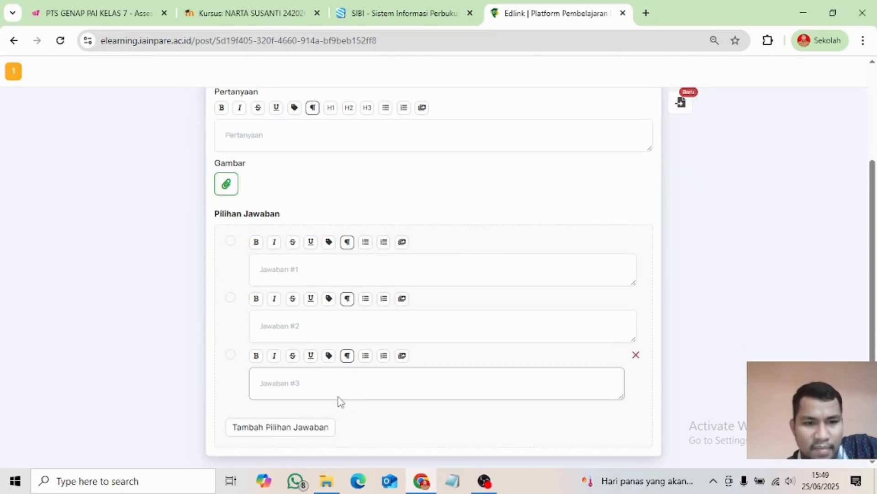
{"action": "scroll", "coordinate": [287, 307], "scroll_direction": "up", "scroll_amount": 3}
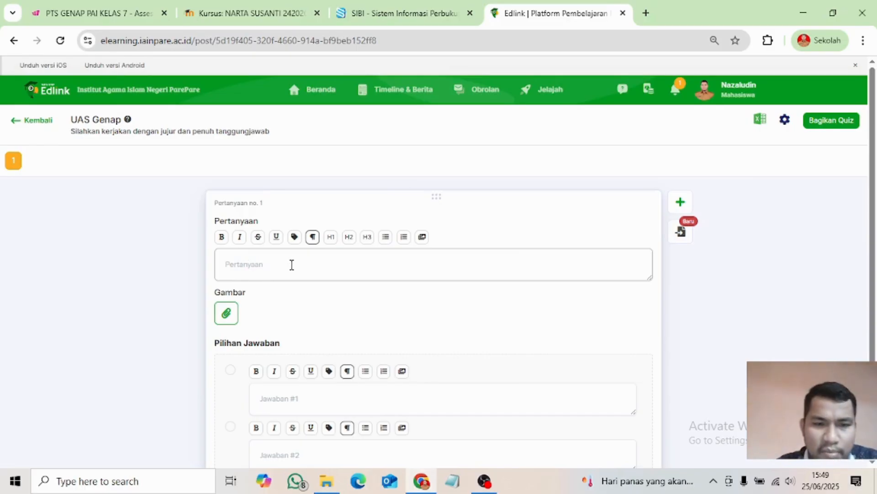
{"action": "scroll", "coordinate": [291, 265], "scroll_direction": "down", "scroll_amount": 2}
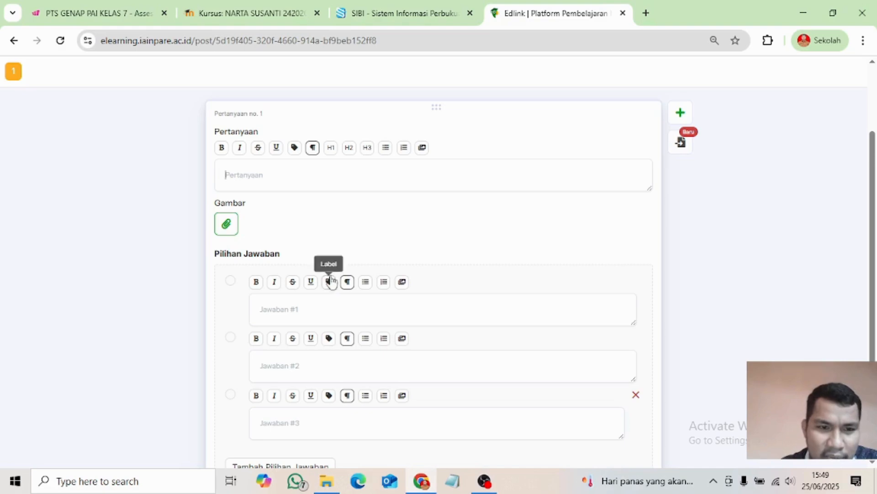
{"action": "scroll", "coordinate": [275, 267], "scroll_direction": "down", "scroll_amount": 1}
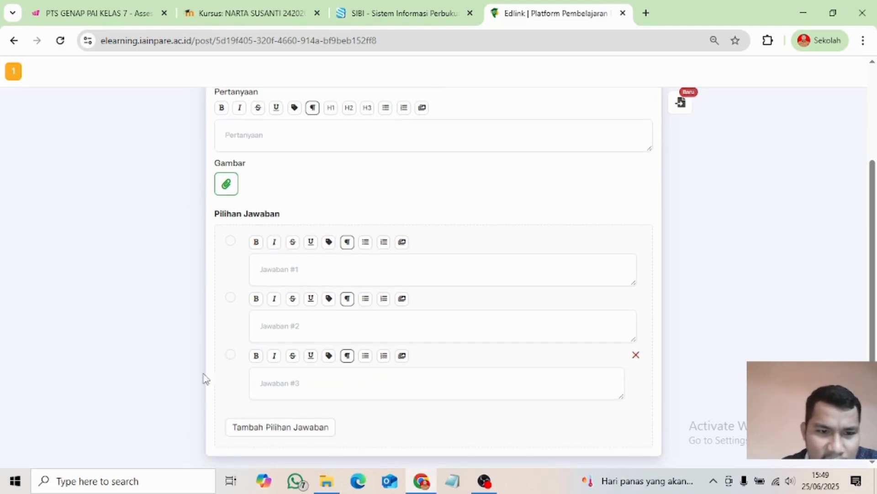
- Add Jawaban #4 and #5 to question 1 with Tambah Pilihan Jawaban
{"action": "left_click", "coordinate": [259, 429]}
{"action": "scroll", "coordinate": [259, 433], "scroll_direction": "down", "scroll_amount": 1}
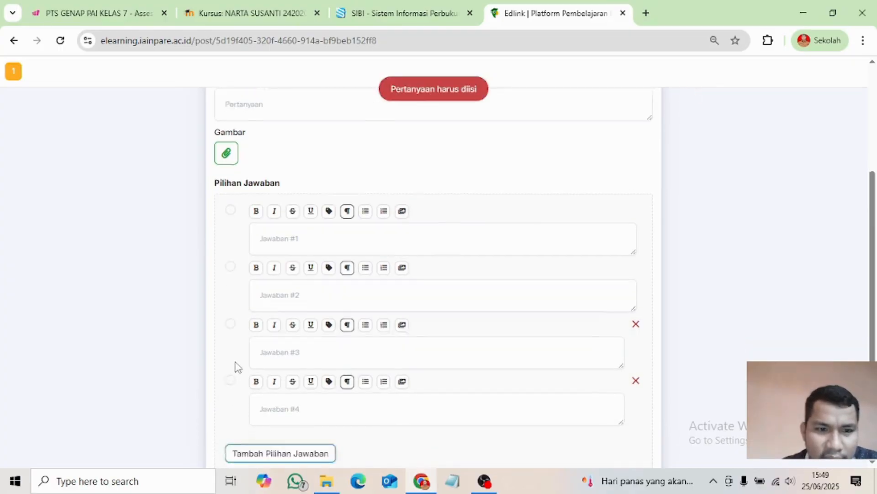
{"action": "left_click", "coordinate": [237, 434]}
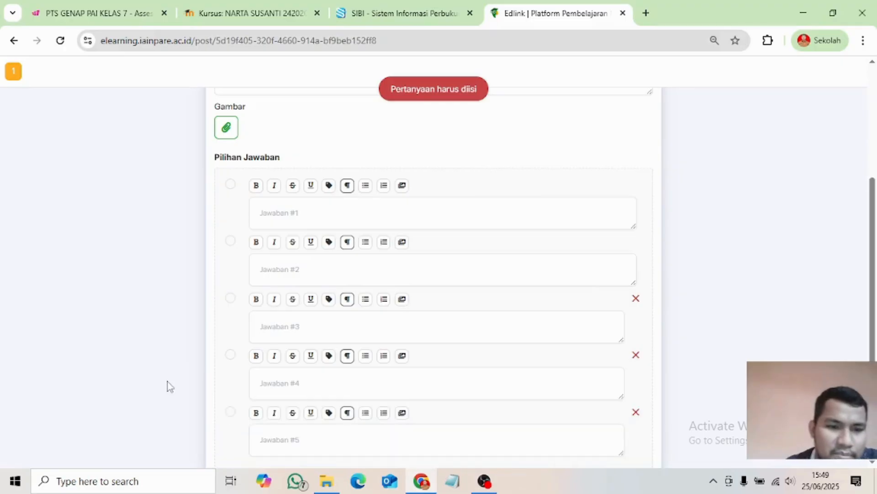
{"action": "scroll", "coordinate": [206, 393], "scroll_direction": "down", "scroll_amount": 1}
- Step through answer fields #1 to #5 to confirm all five empty fields are present
{"action": "left_click", "coordinate": [306, 382]}
{"action": "left_click", "coordinate": [313, 154]}
{"action": "left_click", "coordinate": [280, 220]}
{"action": "left_click", "coordinate": [276, 269]}
{"action": "left_click", "coordinate": [281, 327]}
{"action": "left_click", "coordinate": [284, 378]}
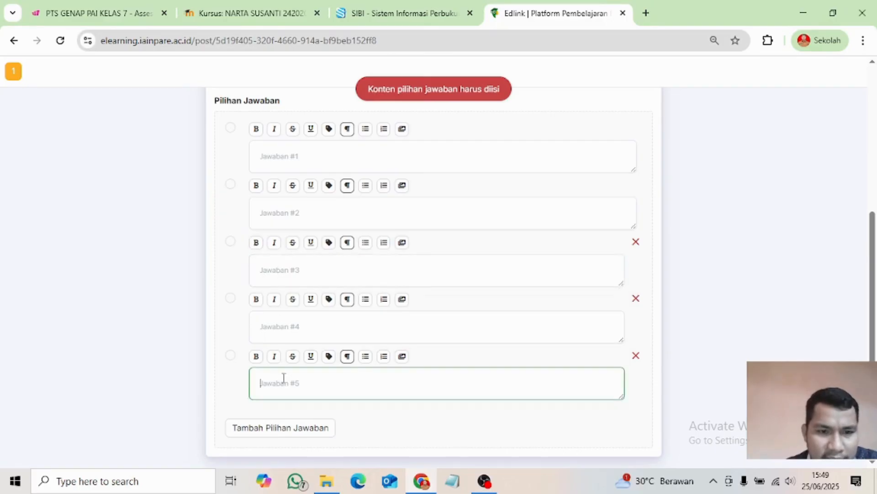
{"action": "scroll", "coordinate": [245, 237], "scroll_direction": "up", "scroll_amount": 2}
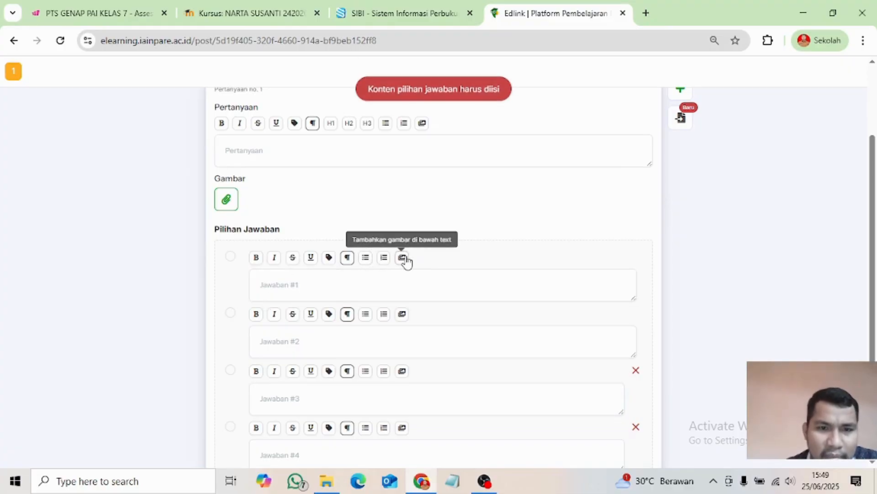
{"action": "scroll", "coordinate": [320, 333], "scroll_direction": "down", "scroll_amount": 3}
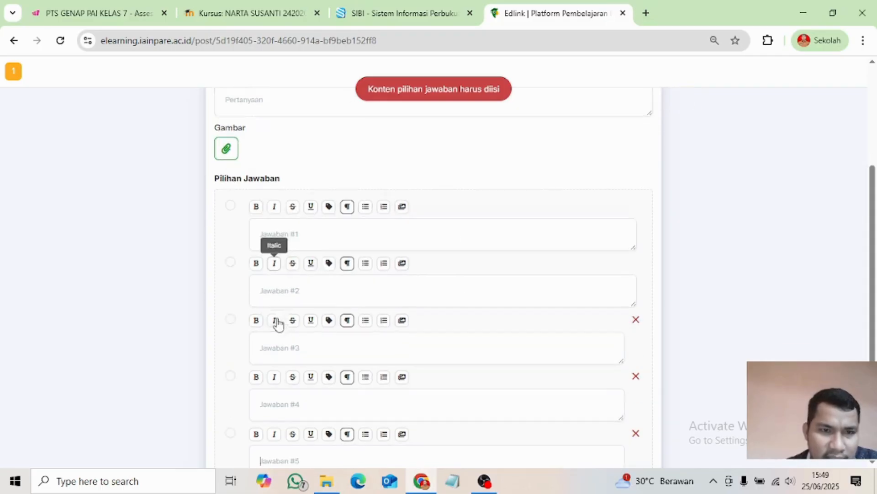
{"action": "left_click", "coordinate": [255, 384]}
{"action": "scroll", "coordinate": [348, 379], "scroll_direction": "up", "scroll_amount": 4}
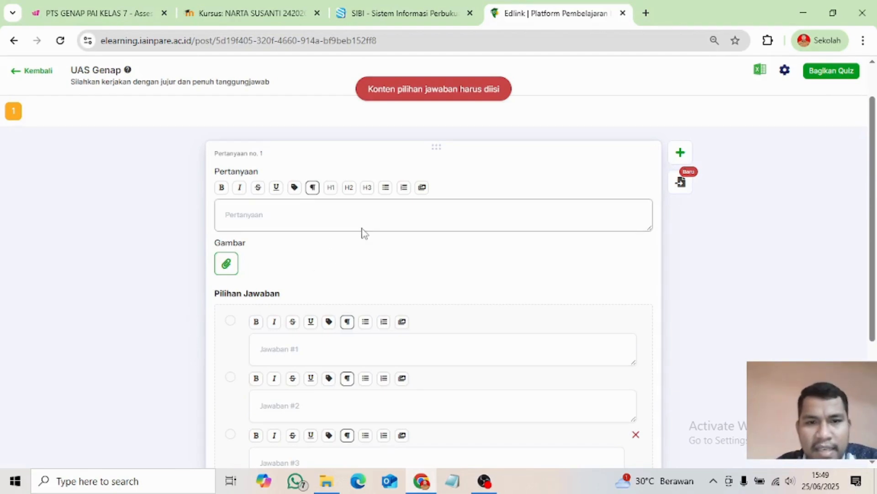
{"action": "scroll", "coordinate": [393, 362], "scroll_direction": "down", "scroll_amount": 4}
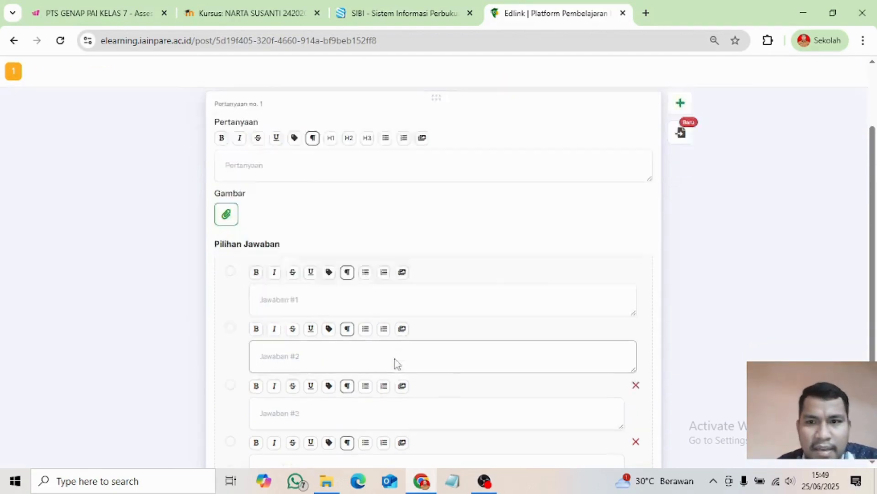
{"action": "scroll", "coordinate": [599, 376], "scroll_direction": "up", "scroll_amount": 6}
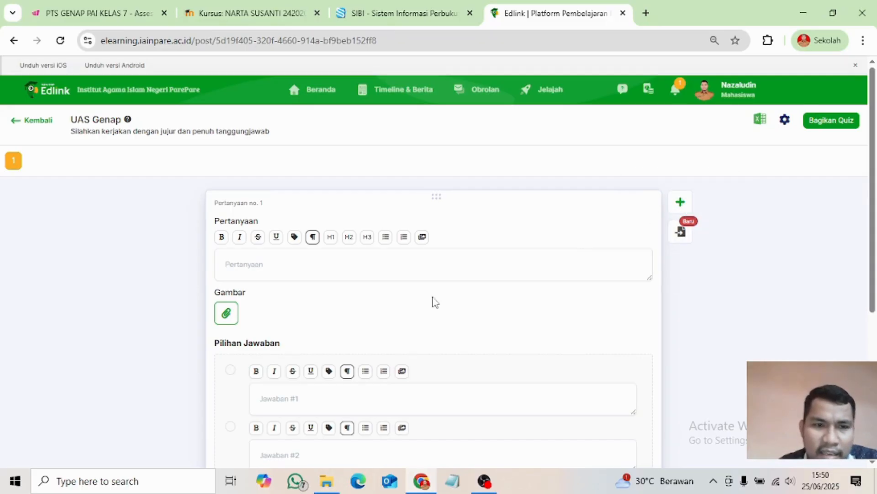
{"action": "scroll", "coordinate": [423, 314], "scroll_direction": "down", "scroll_amount": 5}
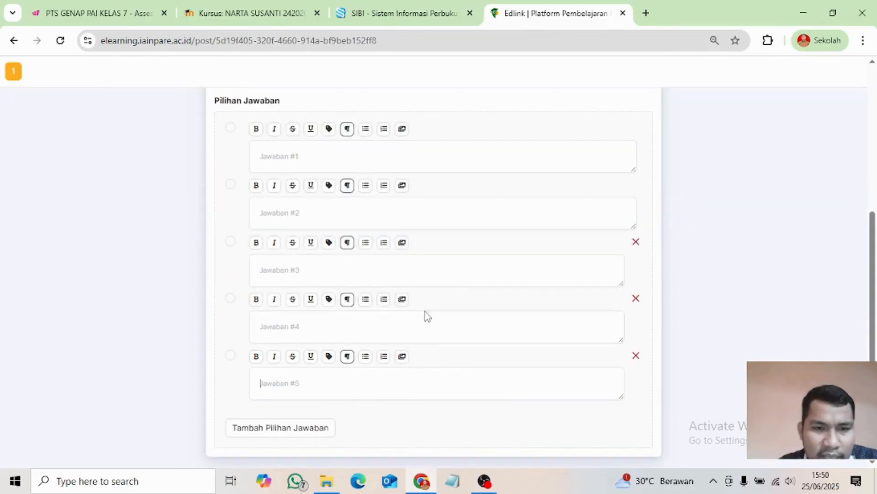
{"action": "scroll", "coordinate": [347, 343], "scroll_direction": "up", "scroll_amount": 5}
{"action": "scroll", "coordinate": [283, 338], "scroll_direction": "down", "scroll_amount": 5}
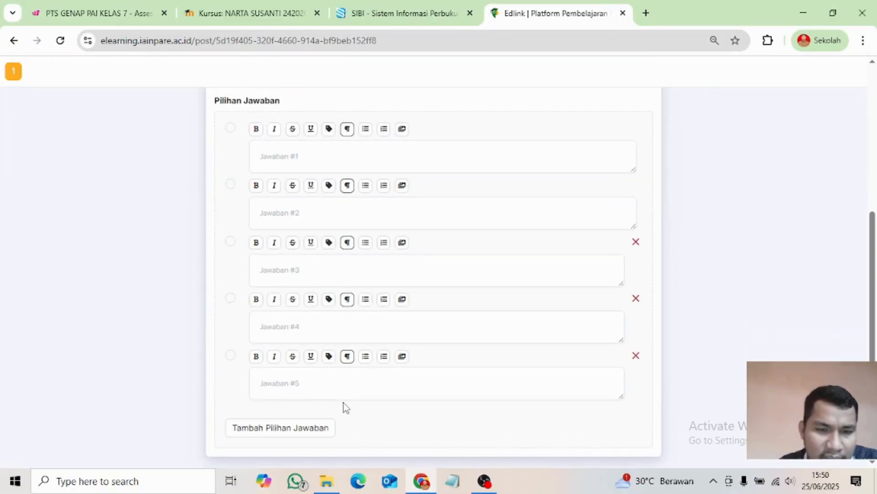
{"action": "scroll", "coordinate": [315, 396], "scroll_direction": "up", "scroll_amount": 5}
{"action": "scroll", "coordinate": [375, 279], "scroll_direction": "down", "scroll_amount": 5}
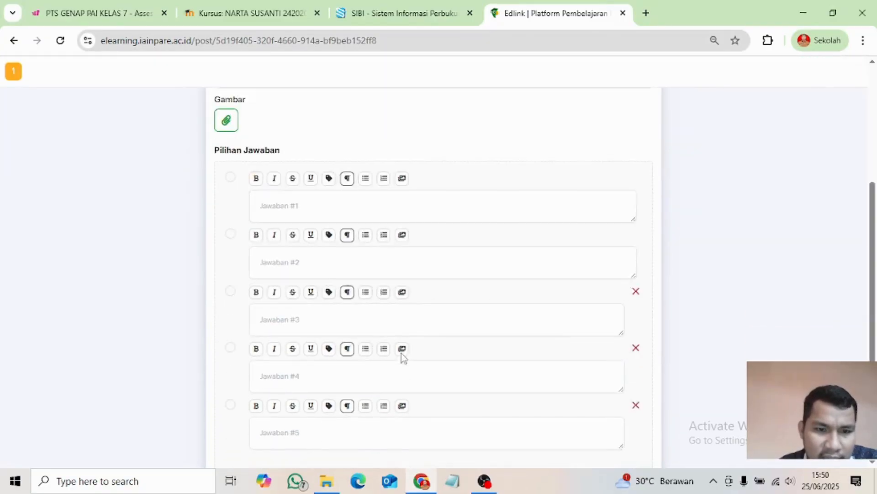
{"action": "scroll", "coordinate": [415, 443], "scroll_direction": "up", "scroll_amount": 5}
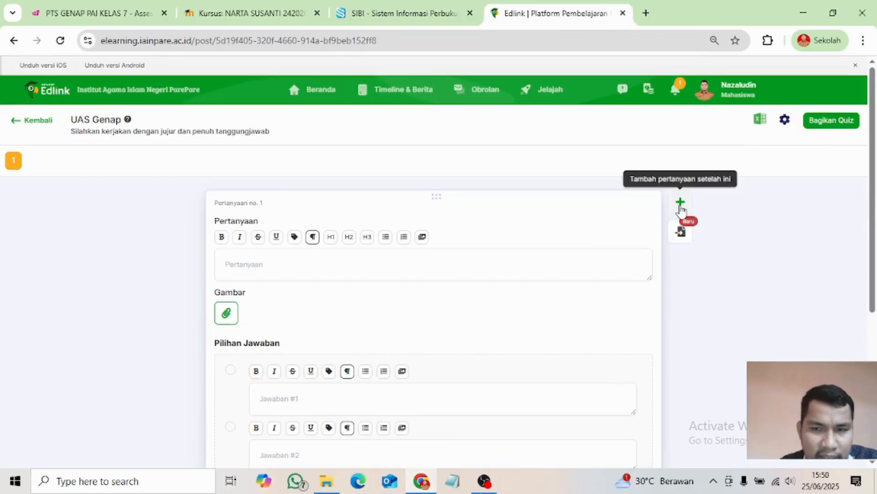
- Add question 2 after question 1 with the green + button
{"action": "left_click", "coordinate": [680, 203]}
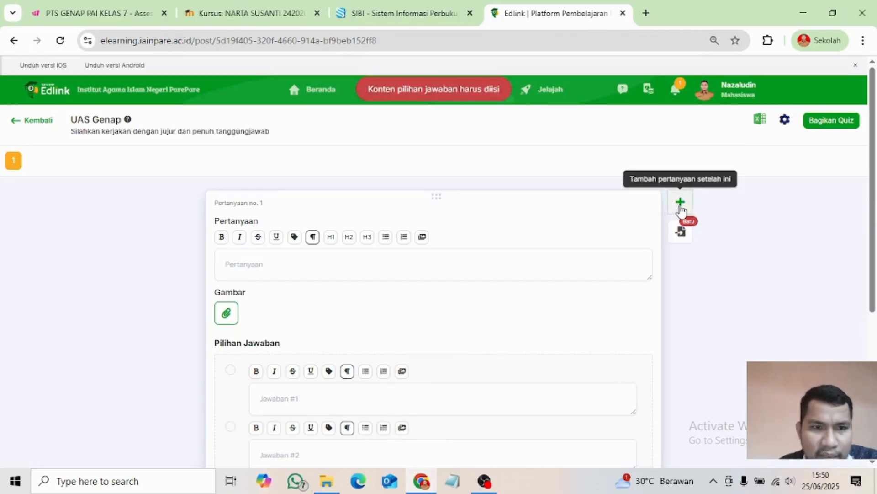
{"action": "scroll", "coordinate": [325, 379], "scroll_direction": "down", "scroll_amount": 4}
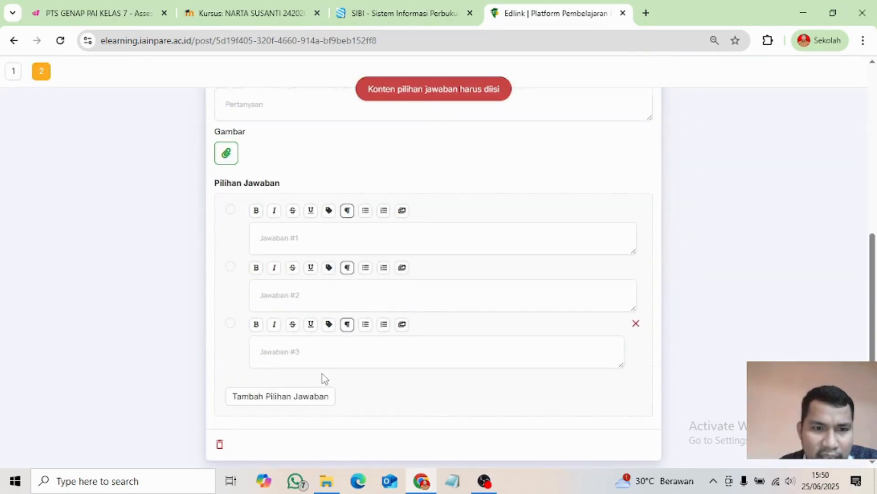
{"action": "scroll", "coordinate": [286, 355], "scroll_direction": "up", "scroll_amount": 5}
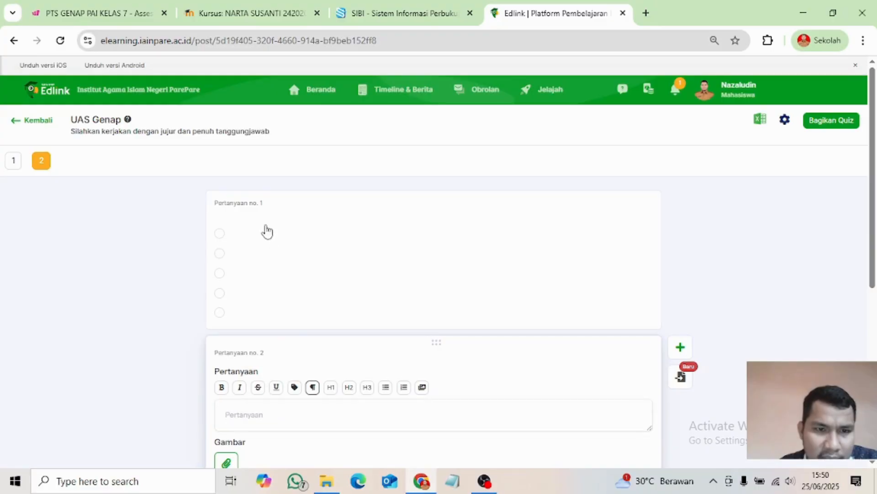
{"action": "scroll", "coordinate": [382, 284], "scroll_direction": "down", "scroll_amount": 3}
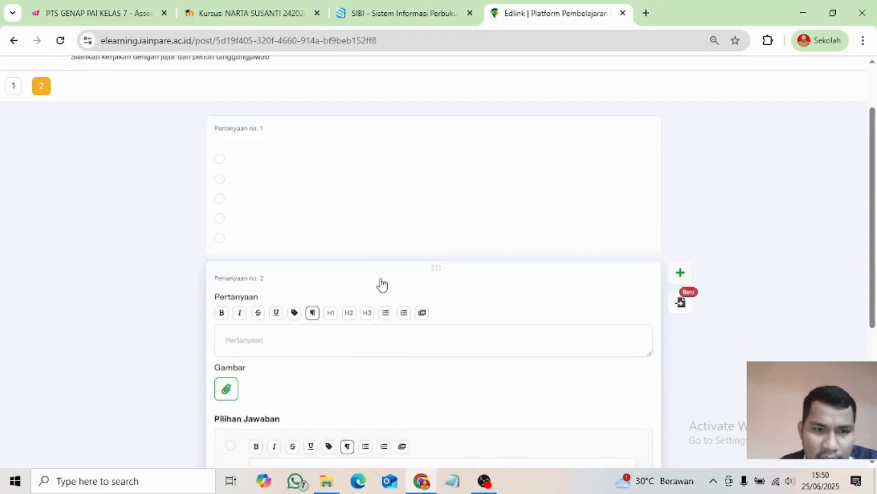
{"action": "scroll", "coordinate": [286, 124], "scroll_direction": "up", "scroll_amount": 3}
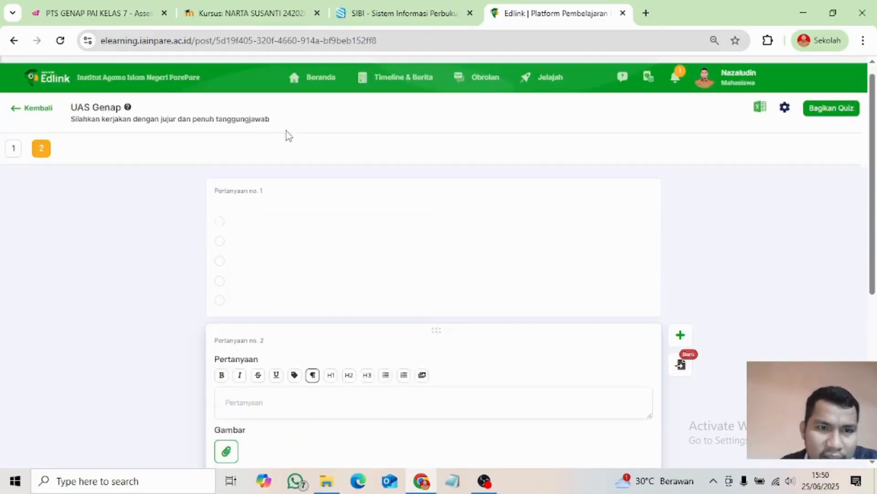
- Switch between questions 1 and 2, then delete question 2 with its trash icon
{"action": "left_click", "coordinate": [316, 284]}
{"action": "scroll", "coordinate": [335, 265], "scroll_direction": "down", "scroll_amount": 7}
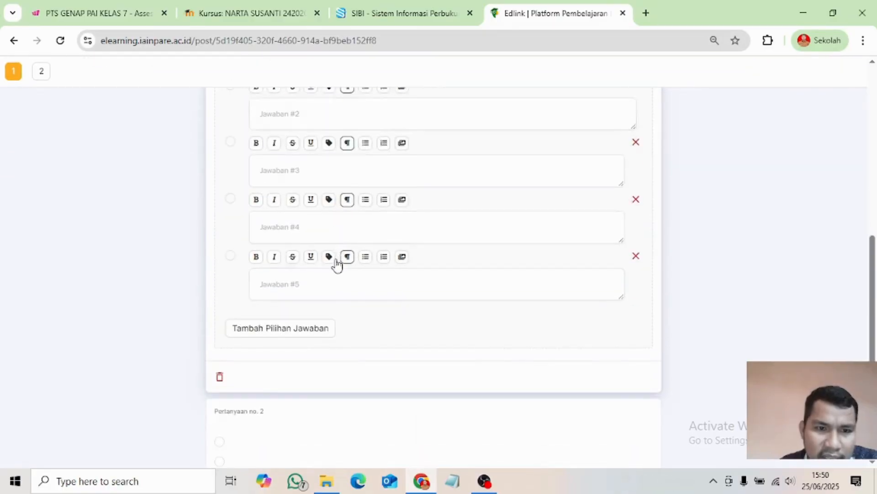
{"action": "left_click", "coordinate": [382, 410]}
{"action": "scroll", "coordinate": [377, 355], "scroll_direction": "down", "scroll_amount": 6}
{"action": "scroll", "coordinate": [378, 349], "scroll_direction": "up", "scroll_amount": 7}
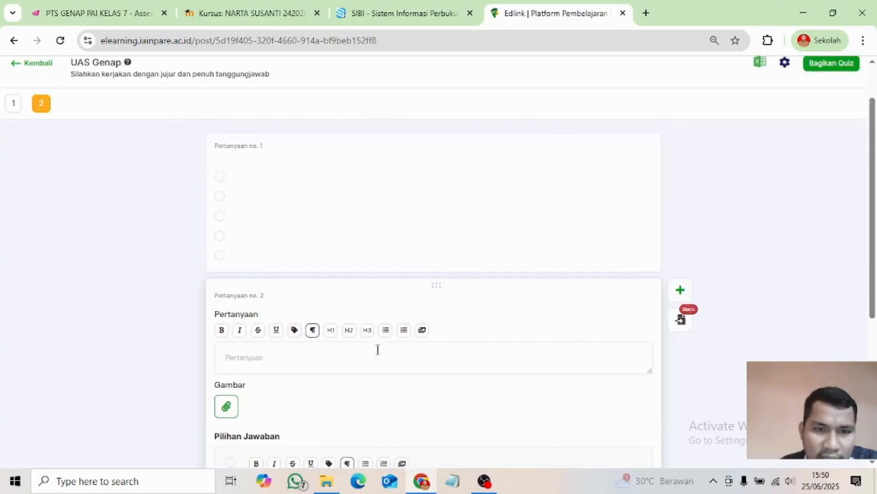
{"action": "scroll", "coordinate": [333, 331], "scroll_direction": "down", "scroll_amount": 7}
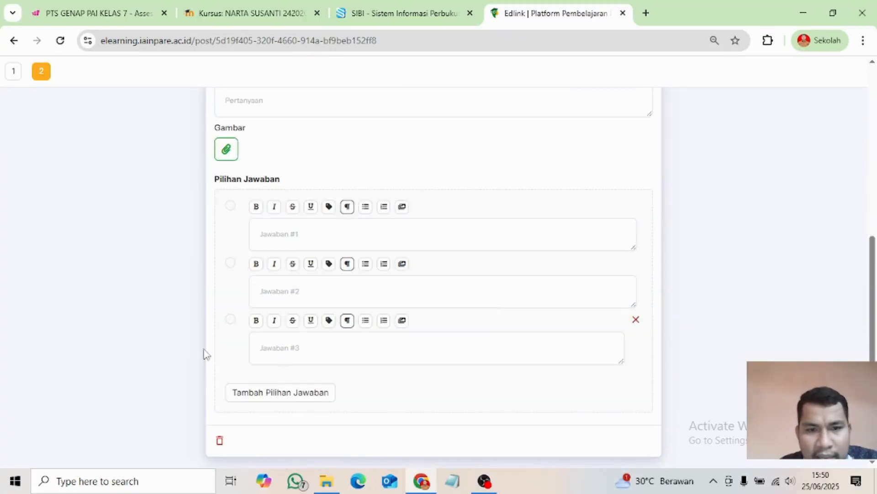
{"action": "scroll", "coordinate": [370, 252], "scroll_direction": "up", "scroll_amount": 1}
{"action": "scroll", "coordinate": [368, 252], "scroll_direction": "up", "scroll_amount": 4}
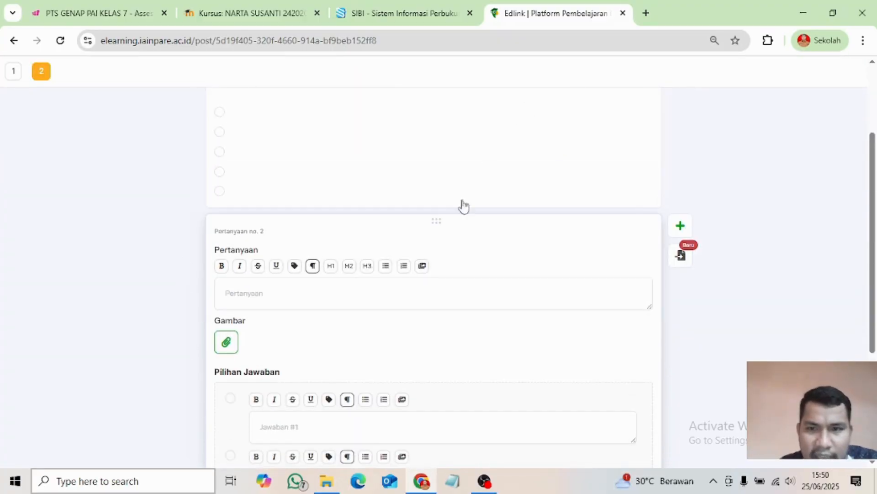
{"action": "scroll", "coordinate": [349, 262], "scroll_direction": "up", "scroll_amount": 3}
{"action": "scroll", "coordinate": [386, 303], "scroll_direction": "down", "scroll_amount": 7}
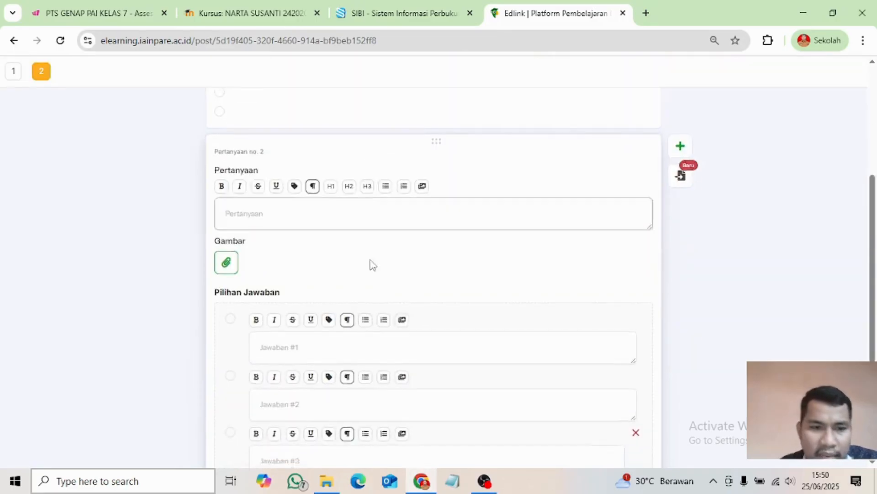
{"action": "left_click", "coordinate": [222, 442]}
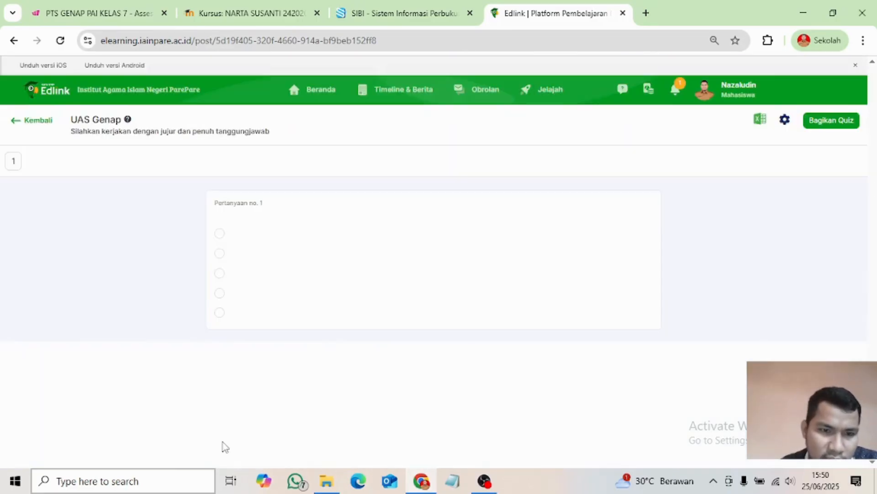
- Select question 1 and open the 'Import pertanyaan dan jawaban' dialog beside it
{"action": "left_click", "coordinate": [389, 299]}
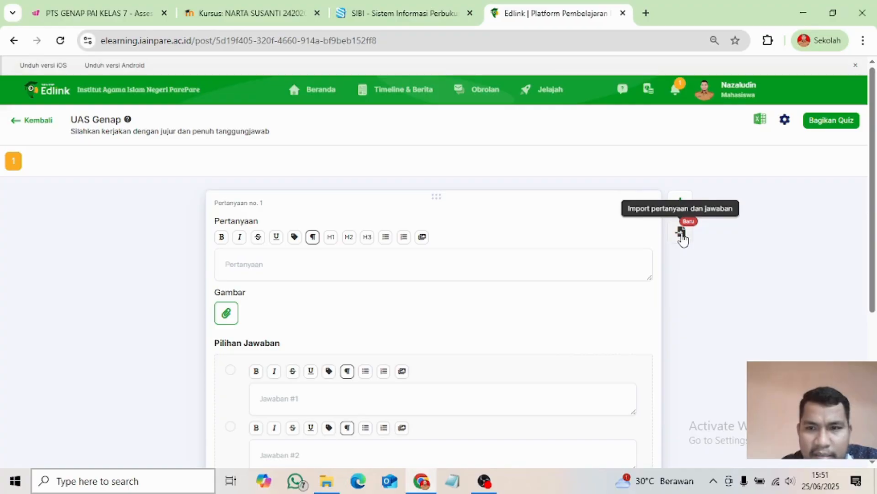
{"action": "left_click", "coordinate": [682, 236]}
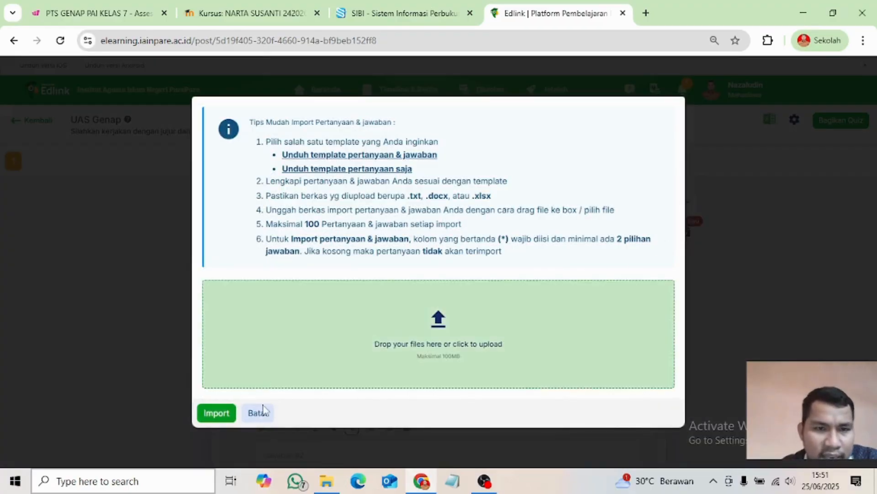
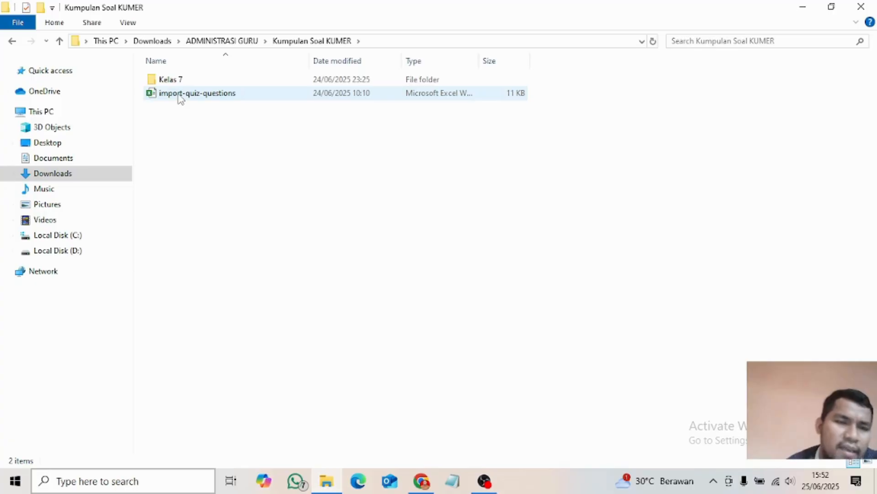
- Open the import-quiz-questions template in Excel, enable editing, and view the sample questions in A2–A3
{"action": "double_click", "coordinate": [180, 93]}
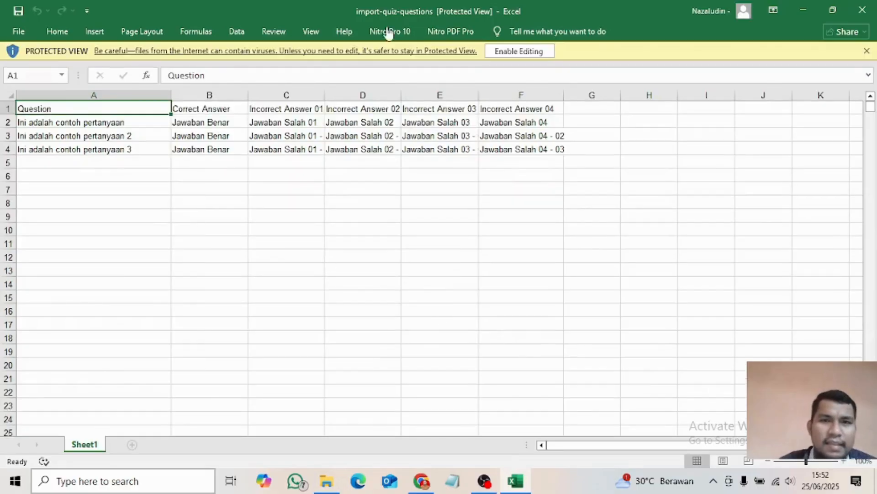
{"action": "left_click", "coordinate": [519, 50]}
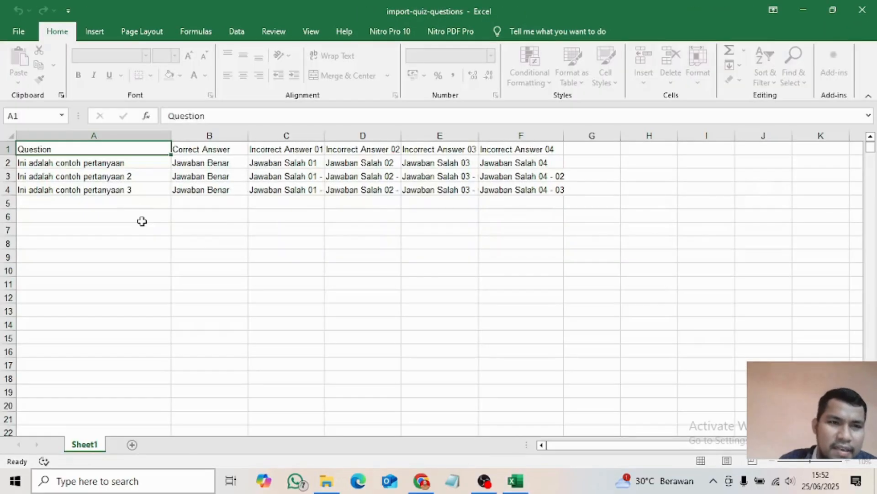
{"action": "left_click", "coordinate": [66, 162]}
{"action": "left_click", "coordinate": [67, 176]}
{"action": "left_click", "coordinate": [65, 163]}
- Review the correct answer in column B, the wrong answers in C–D, and sample questions A2–A4
{"action": "left_click", "coordinate": [206, 163]}
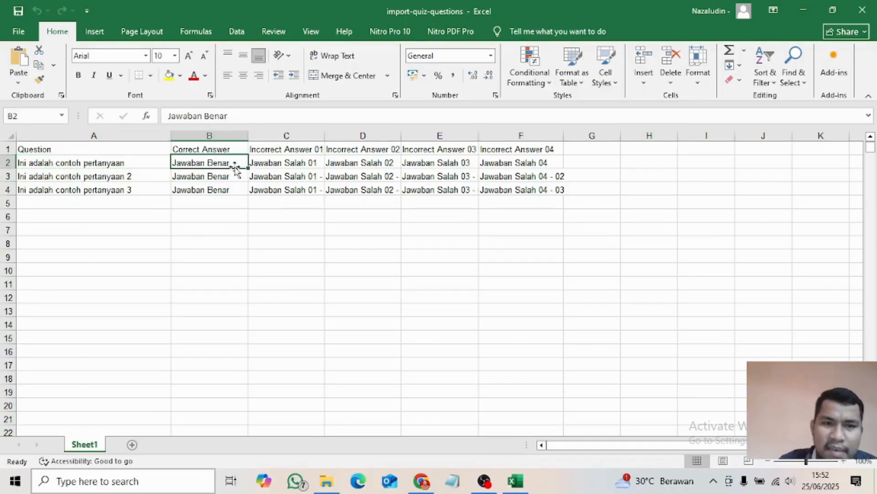
{"action": "left_click", "coordinate": [291, 174]}
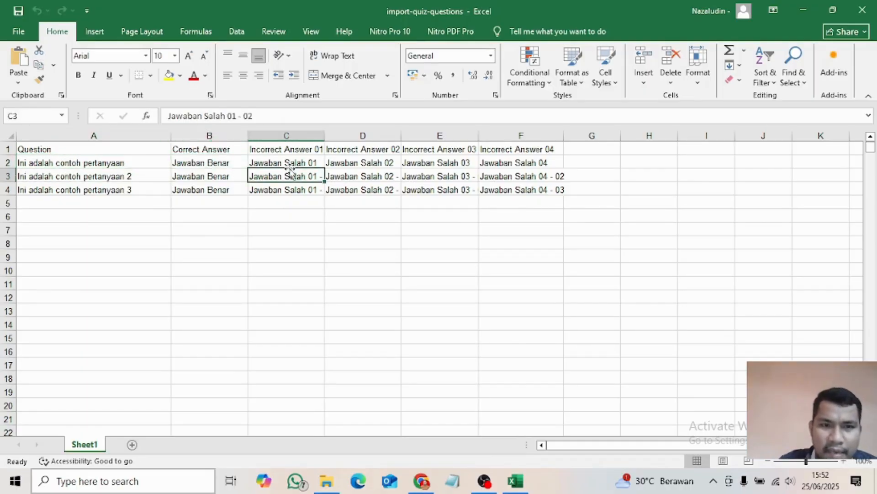
{"action": "left_click", "coordinate": [370, 175]}
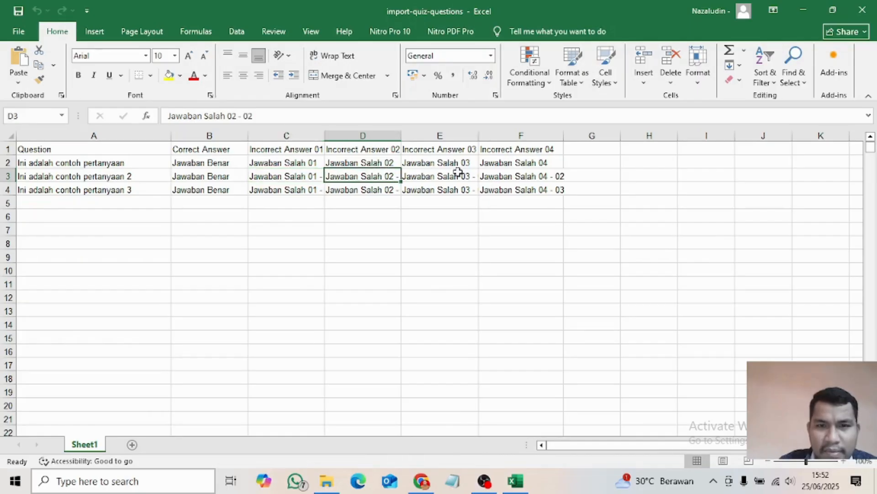
{"action": "left_click", "coordinate": [99, 206]}
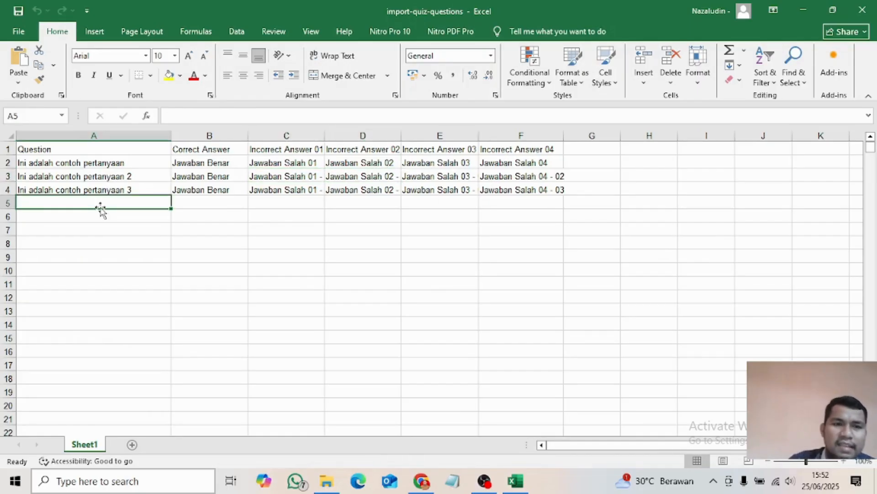
{"action": "left_click", "coordinate": [77, 188]}
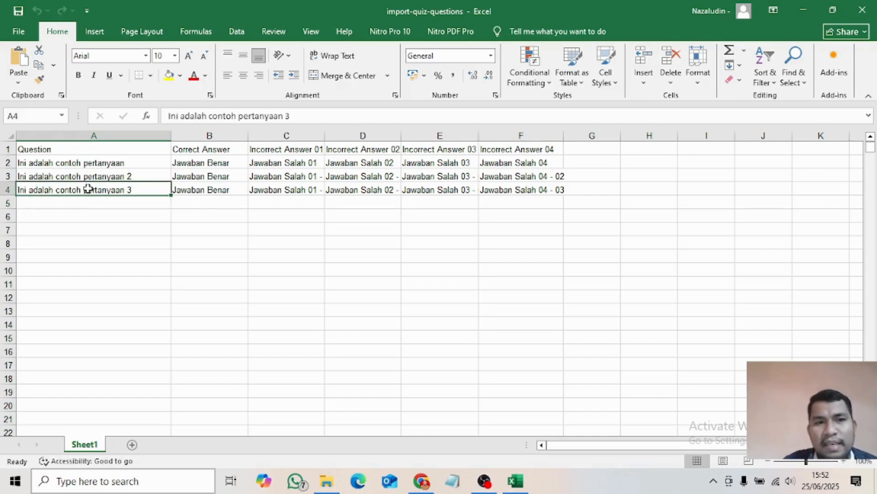
{"action": "left_click", "coordinate": [77, 177]}
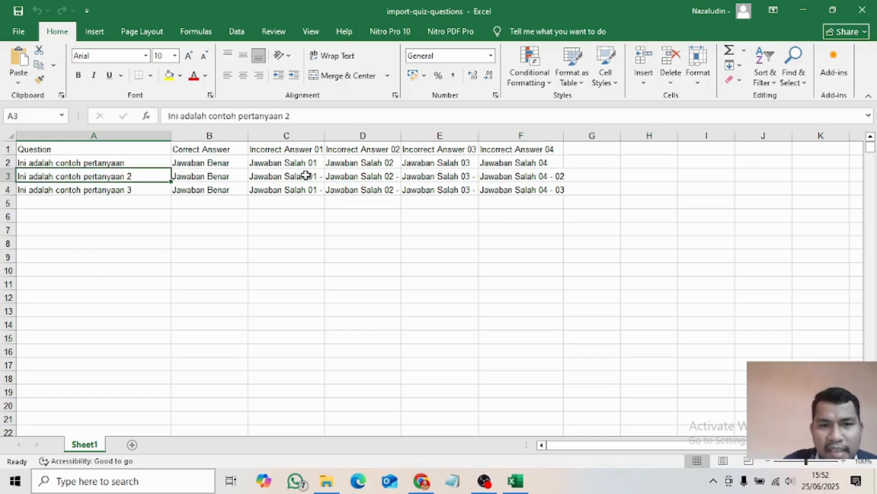
{"action": "left_click", "coordinate": [104, 163]}
{"action": "left_click", "coordinate": [258, 176]}
{"action": "left_click", "coordinate": [260, 165]}
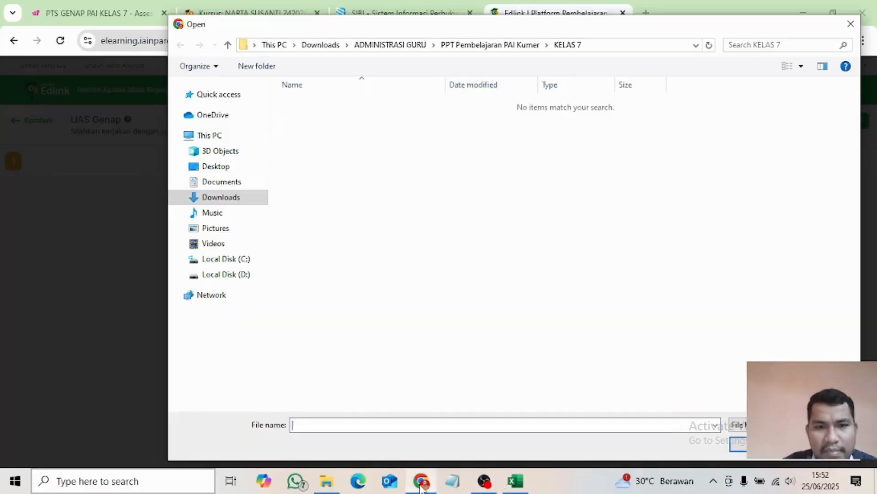
- Attach Soal_50_Bab6-10_FormatTemplate.xlsx from Downloads > ADMINISTRASI GURU > Kumpulan Soal KUMER > Kelas 7
{"action": "left_click", "coordinate": [421, 480]}
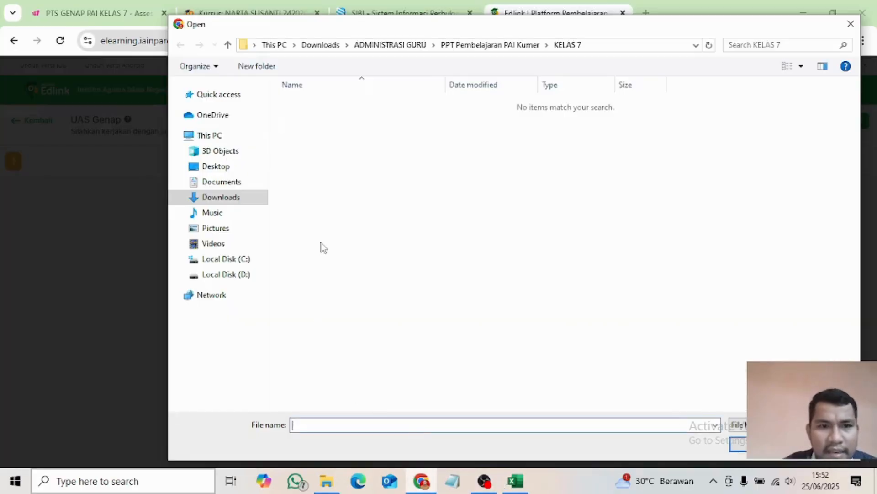
{"action": "left_click", "coordinate": [215, 198]}
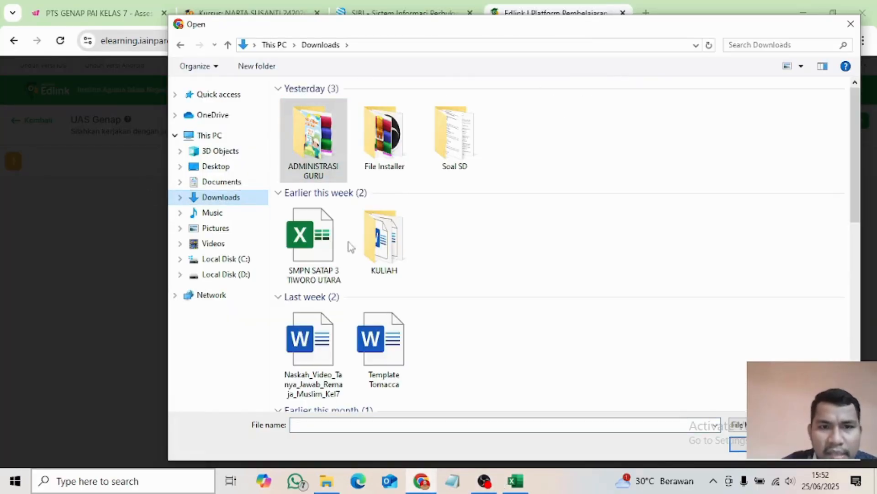
{"action": "double_click", "coordinate": [313, 137]}
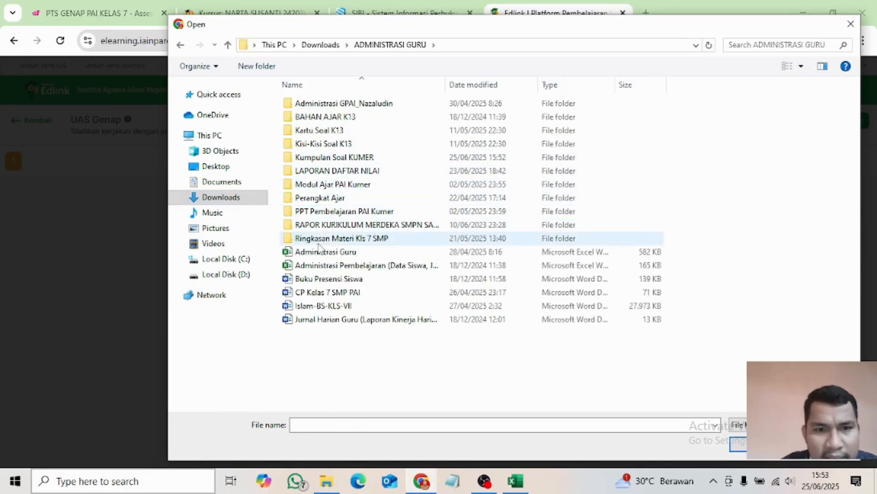
{"action": "double_click", "coordinate": [326, 157]}
{"action": "double_click", "coordinate": [307, 104]}
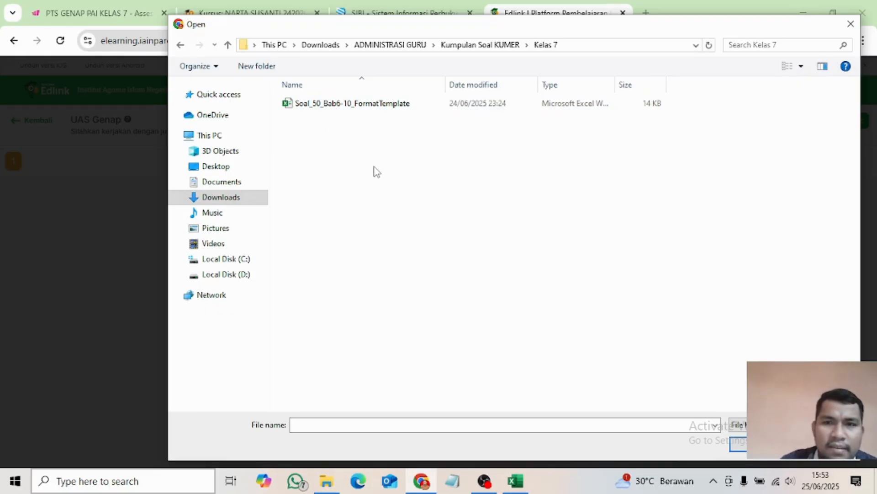
{"action": "double_click", "coordinate": [350, 104]}
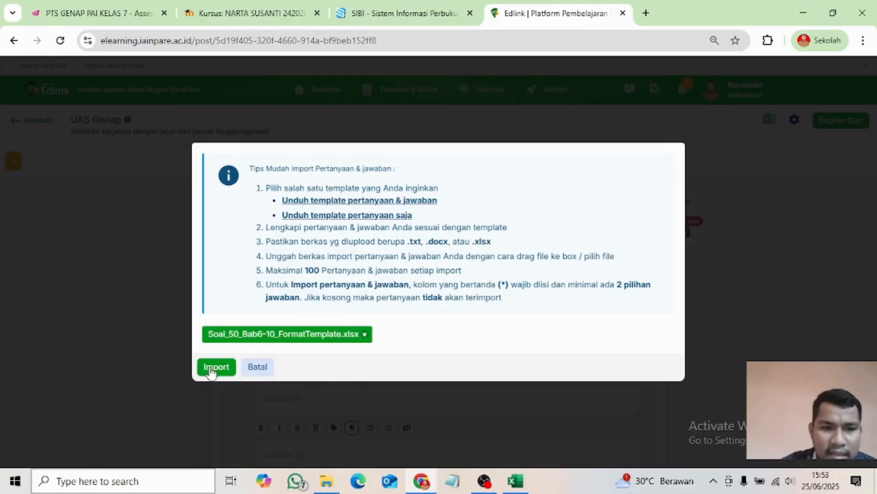
- Import the file's questions into the UAS Genap quiz and look over imported questions 11 and 2
{"action": "left_click", "coordinate": [211, 370]}
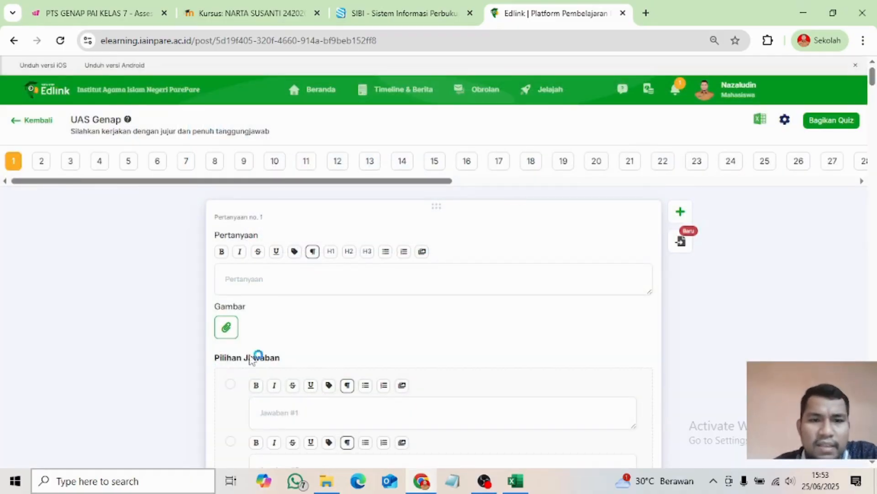
{"action": "left_click", "coordinate": [307, 163]}
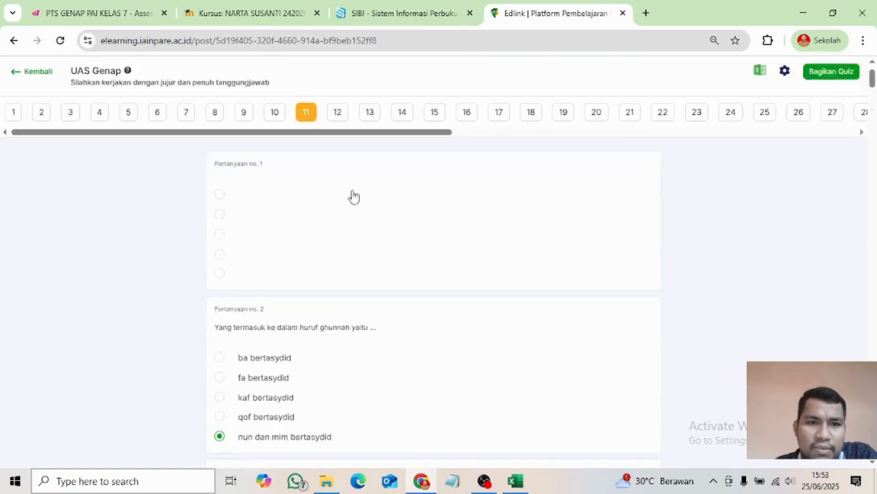
{"action": "scroll", "coordinate": [411, 379], "scroll_direction": "down", "scroll_amount": 4}
{"action": "scroll", "coordinate": [410, 380], "scroll_direction": "up", "scroll_amount": 1}
{"action": "scroll", "coordinate": [411, 379], "scroll_direction": "up", "scroll_amount": 15}
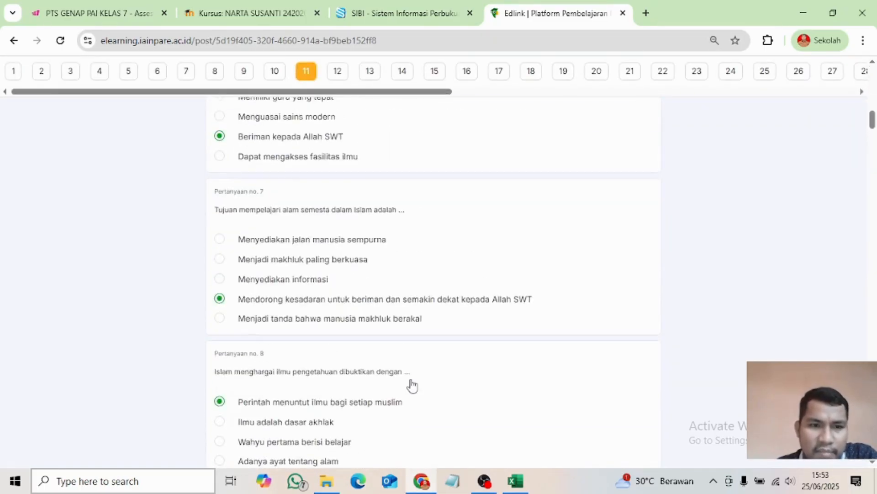
{"action": "scroll", "coordinate": [412, 386], "scroll_direction": "up", "scroll_amount": 18}
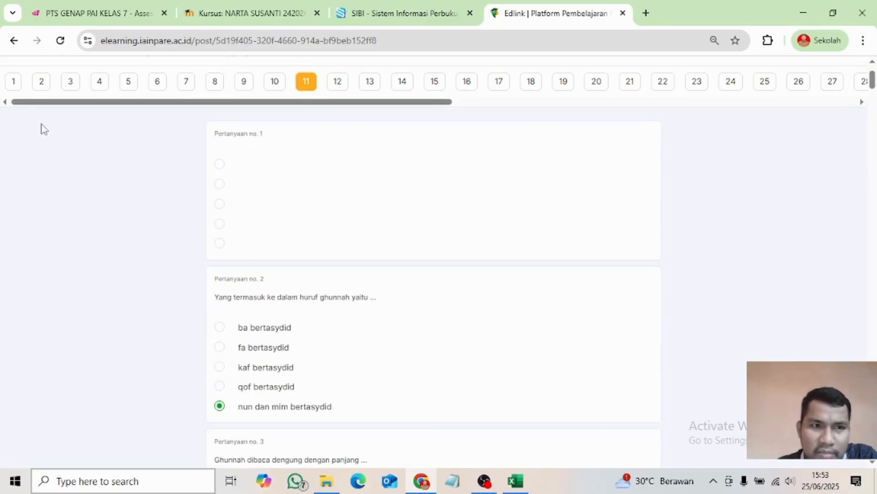
{"action": "left_click", "coordinate": [39, 82]}
{"action": "left_click_drag", "start_coordinate": [442, 91], "coordinate": [186, 108]}
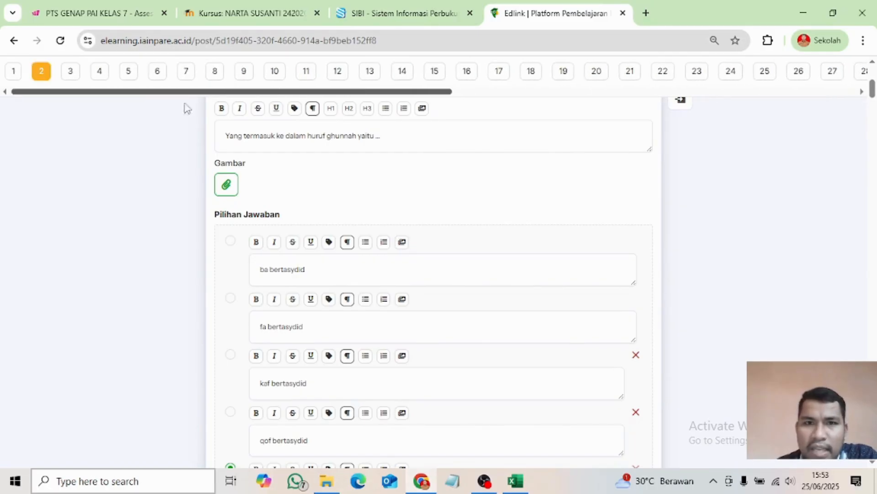
- Delete the empty question 1 so the imported questions start at number 1
{"action": "left_click", "coordinate": [13, 71]}
{"action": "scroll", "coordinate": [388, 274], "scroll_direction": "up", "scroll_amount": 3}
{"action": "scroll", "coordinate": [430, 320], "scroll_direction": "down", "scroll_amount": 2}
{"action": "scroll", "coordinate": [444, 346], "scroll_direction": "down", "scroll_amount": 6}
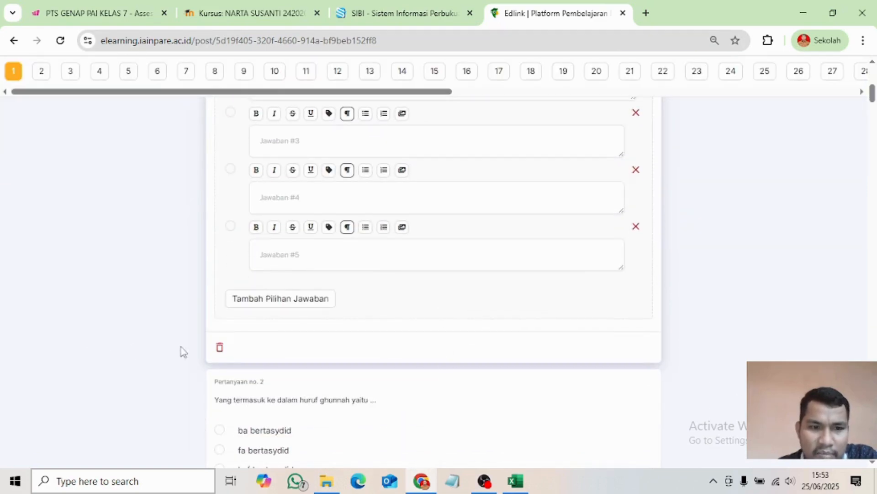
{"action": "left_click", "coordinate": [219, 347]}
{"action": "scroll", "coordinate": [128, 330], "scroll_direction": "up", "scroll_amount": 7}
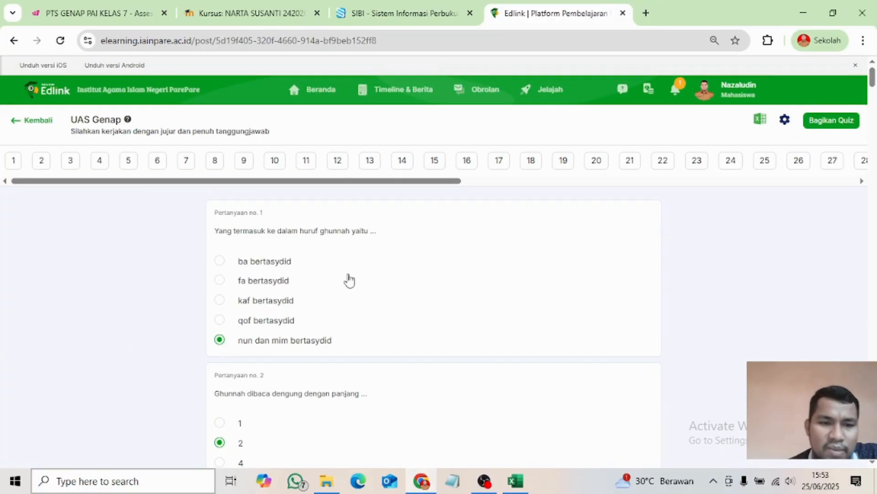
{"action": "scroll", "coordinate": [275, 309], "scroll_direction": "down", "scroll_amount": 4}
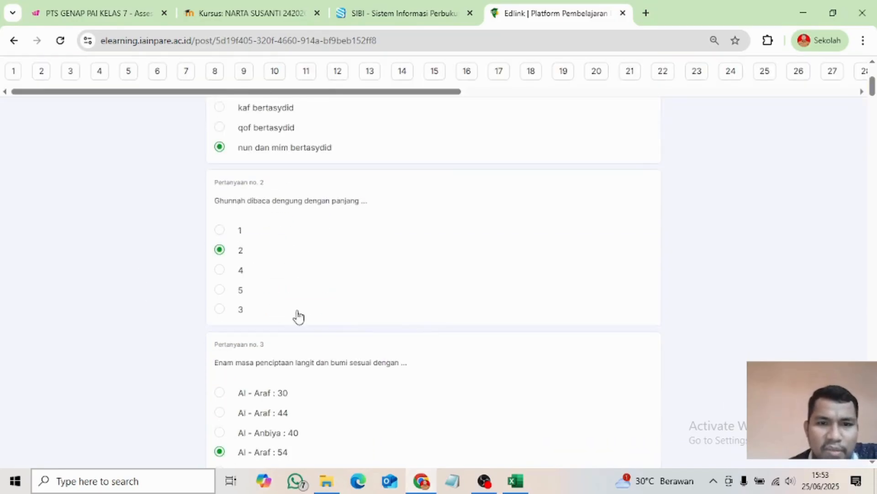
{"action": "scroll", "coordinate": [389, 344], "scroll_direction": "up", "scroll_amount": 4}
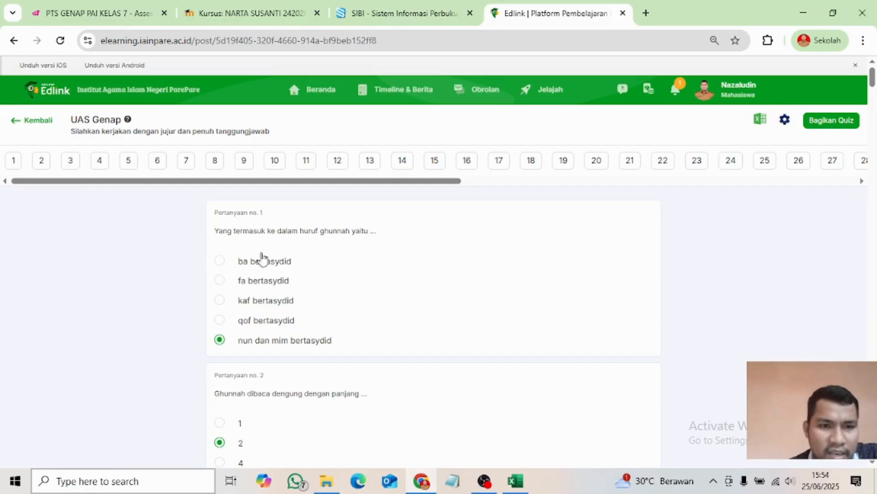
{"action": "left_click_drag", "start_coordinate": [369, 182], "coordinate": [1, 229]}
{"action": "scroll", "coordinate": [320, 352], "scroll_direction": "down", "scroll_amount": 10}
{"action": "scroll", "coordinate": [339, 352], "scroll_direction": "up", "scroll_amount": 12}
{"action": "scroll", "coordinate": [329, 274], "scroll_direction": "down", "scroll_amount": 20}
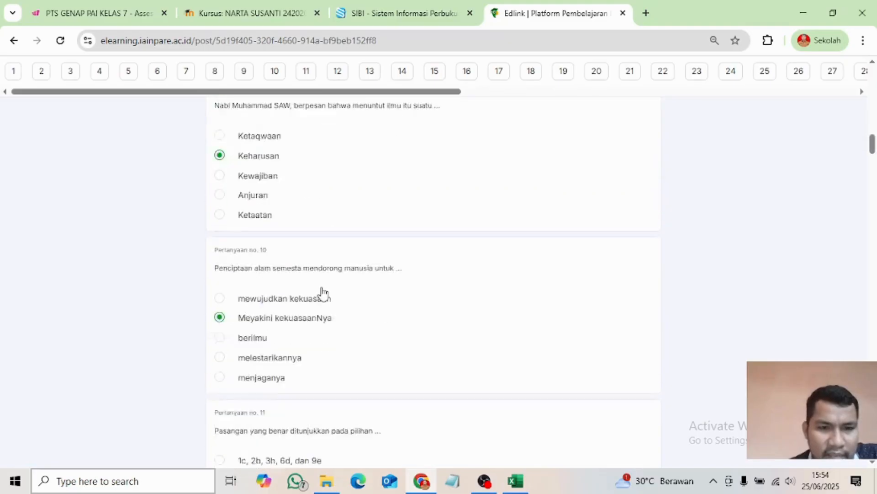
{"action": "scroll", "coordinate": [322, 294], "scroll_direction": "down", "scroll_amount": 6}
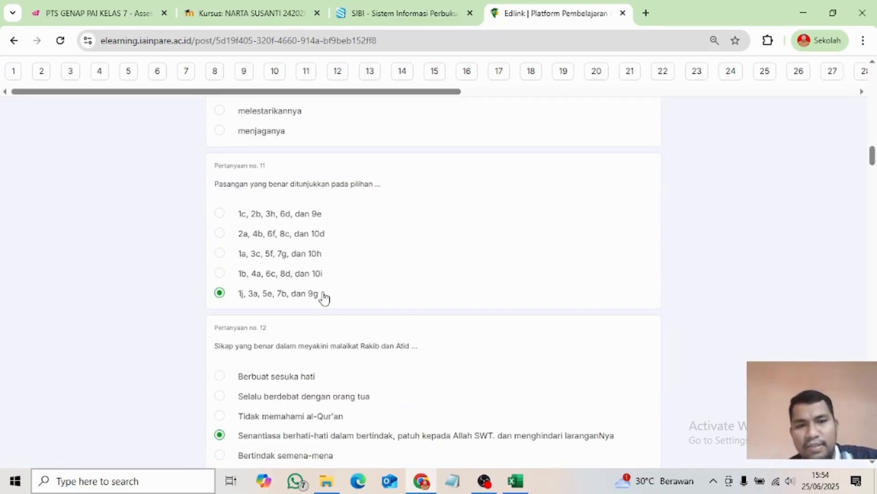
{"action": "scroll", "coordinate": [322, 294], "scroll_direction": "down", "scroll_amount": 5}
{"action": "scroll", "coordinate": [323, 297], "scroll_direction": "up", "scroll_amount": 20}
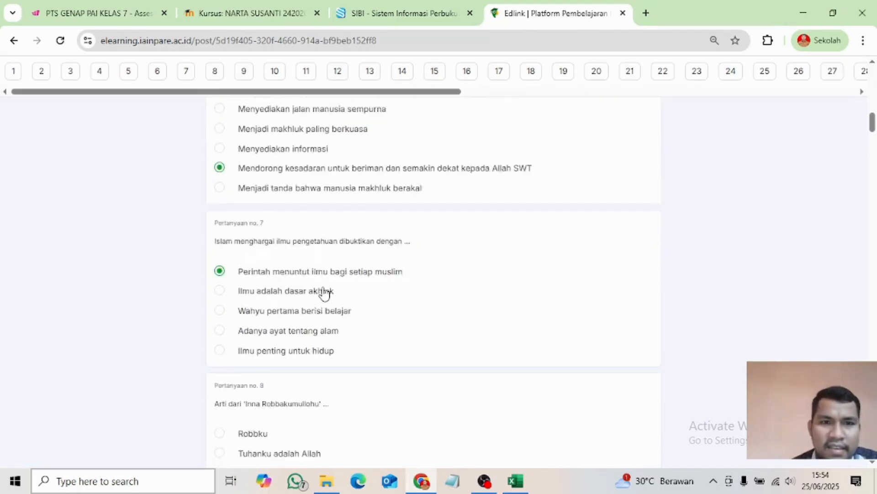
{"action": "scroll", "coordinate": [323, 292], "scroll_direction": "up", "scroll_amount": 10}
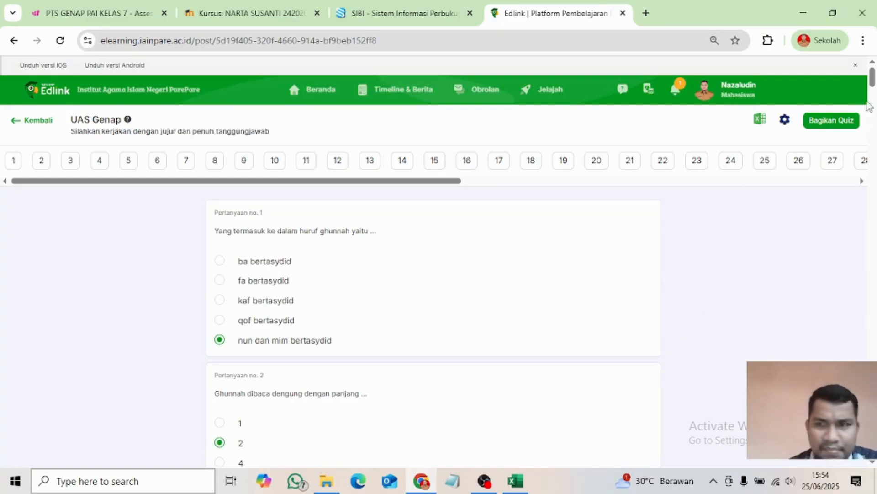
- Share the UAS Genap quiz with the class now, then return to the Sesi Pembelajaran list
{"action": "left_click", "coordinate": [830, 122]}
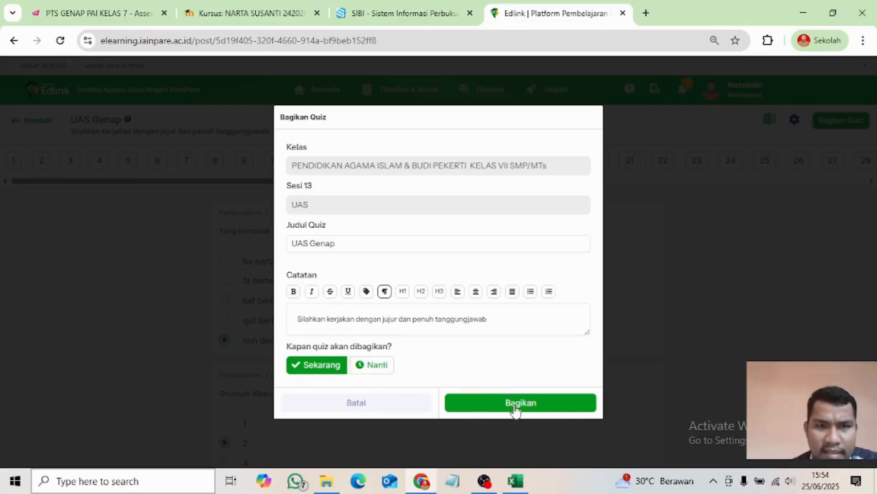
{"action": "left_click", "coordinate": [516, 407]}
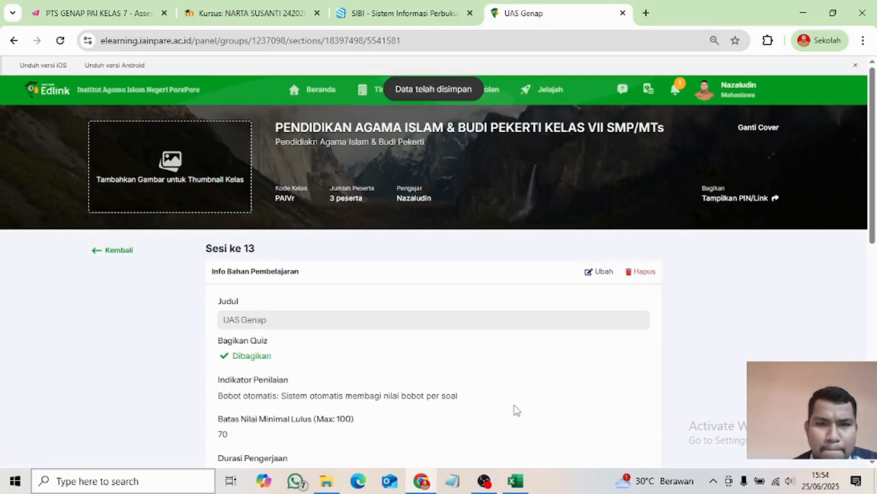
{"action": "scroll", "coordinate": [261, 302], "scroll_direction": "down", "scroll_amount": 10}
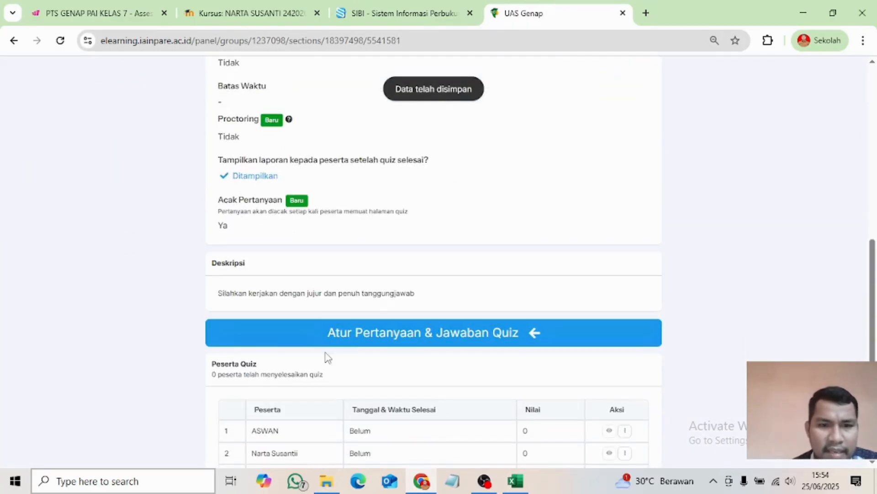
{"action": "scroll", "coordinate": [357, 355], "scroll_direction": "down", "scroll_amount": 3}
{"action": "scroll", "coordinate": [319, 361], "scroll_direction": "up", "scroll_amount": 10}
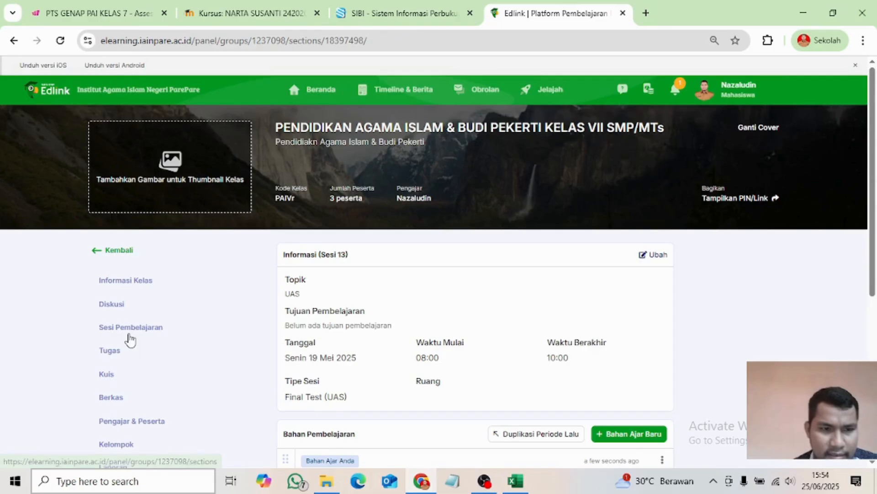
{"action": "left_click", "coordinate": [128, 334]}
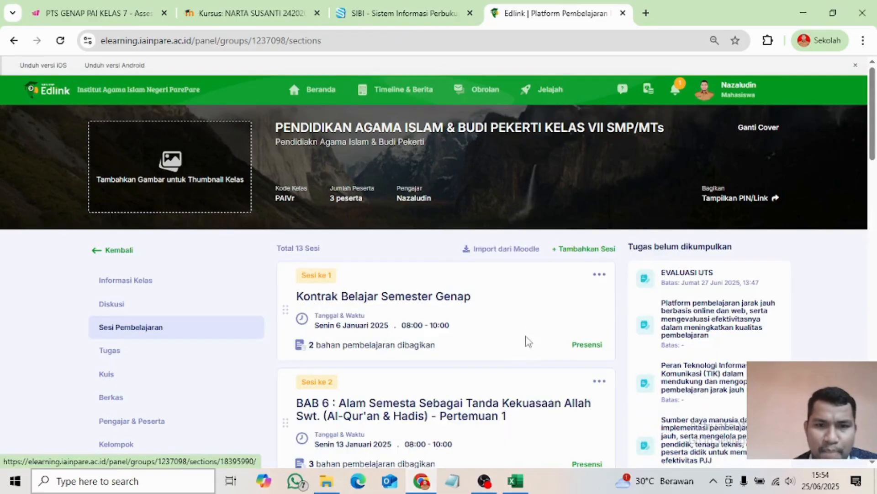
- Open the Sesi ke 13 UAS card, then the UAS Genap item under Bahan Pembelajaran
{"action": "scroll", "coordinate": [525, 341], "scroll_direction": "down", "scroll_amount": 15}
{"action": "scroll", "coordinate": [517, 354], "scroll_direction": "down", "scroll_amount": 10}
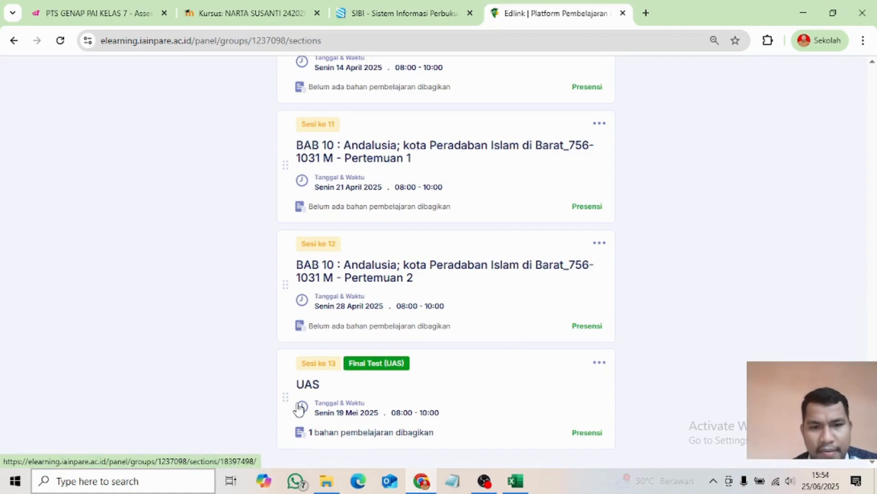
{"action": "left_click", "coordinate": [486, 414]}
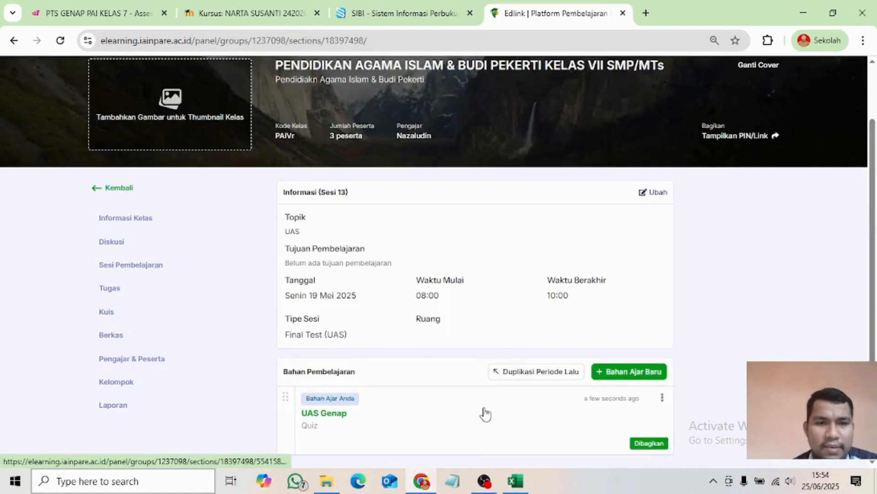
{"action": "scroll", "coordinate": [484, 412], "scroll_direction": "down", "scroll_amount": 5}
{"action": "scroll", "coordinate": [382, 243], "scroll_direction": "up", "scroll_amount": 2}
{"action": "scroll", "coordinate": [382, 242], "scroll_direction": "up", "scroll_amount": 3}
{"action": "scroll", "coordinate": [347, 352], "scroll_direction": "down", "scroll_amount": 4}
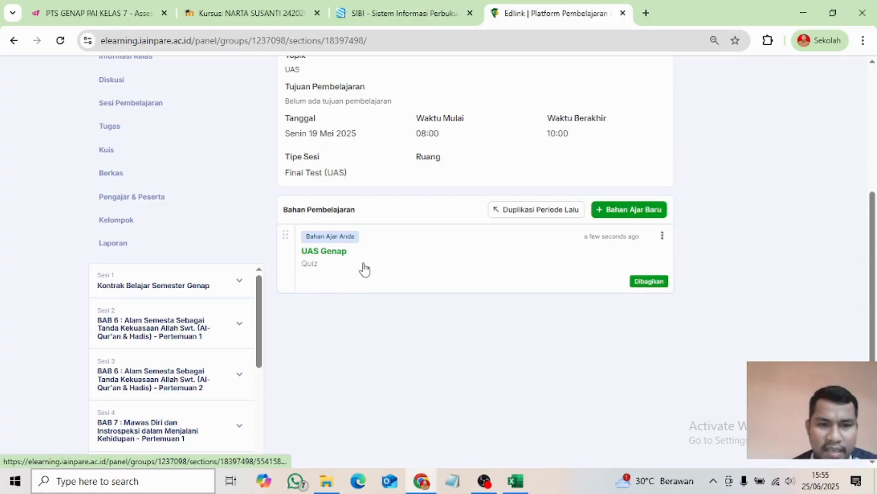
{"action": "scroll", "coordinate": [374, 270], "scroll_direction": "up", "scroll_amount": 1}
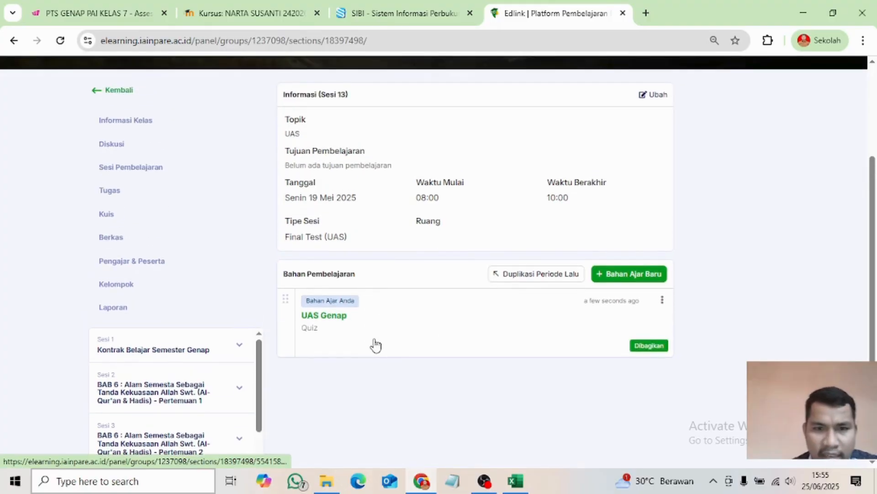
{"action": "scroll", "coordinate": [398, 345], "scroll_direction": "up", "scroll_amount": 2}
{"action": "scroll", "coordinate": [399, 345], "scroll_direction": "down", "scroll_amount": 3}
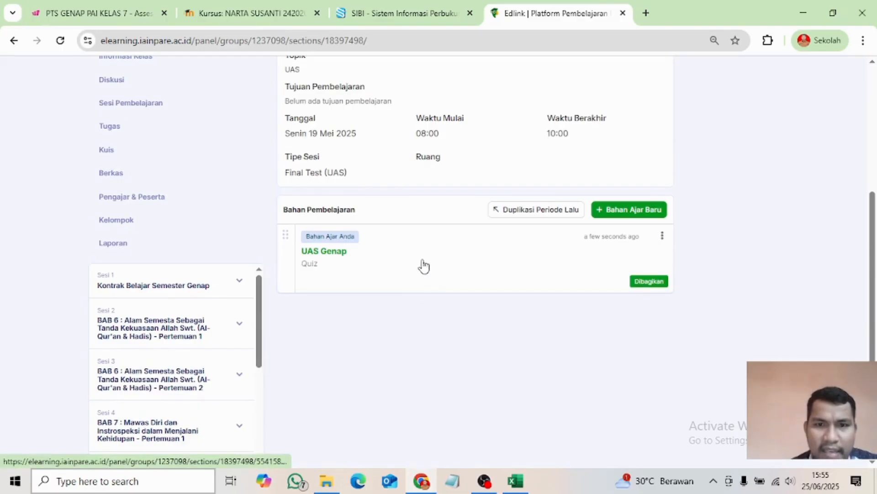
{"action": "left_click", "coordinate": [395, 267]}
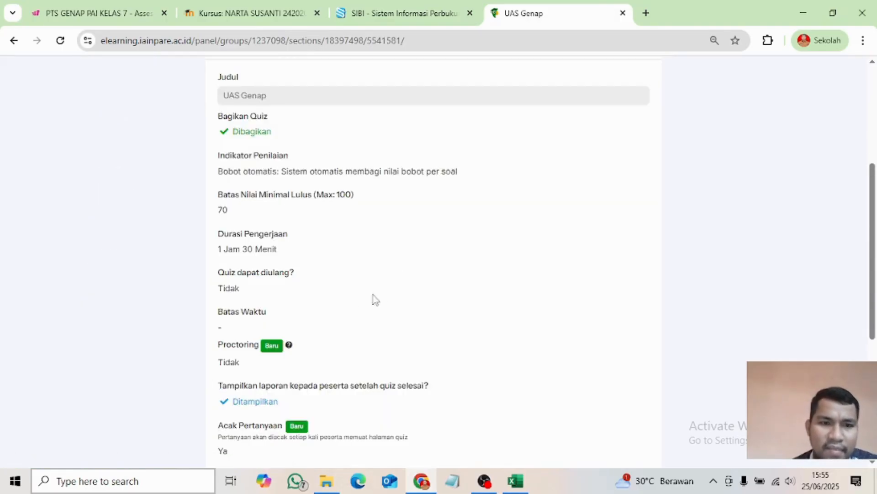
- Review the UAS Genap details (passing score 70, 1 Jam 30 Menit) and go back to Sesi 13
{"action": "scroll", "coordinate": [315, 280], "scroll_direction": "down", "scroll_amount": 6}
{"action": "scroll", "coordinate": [329, 284], "scroll_direction": "up", "scroll_amount": 4}
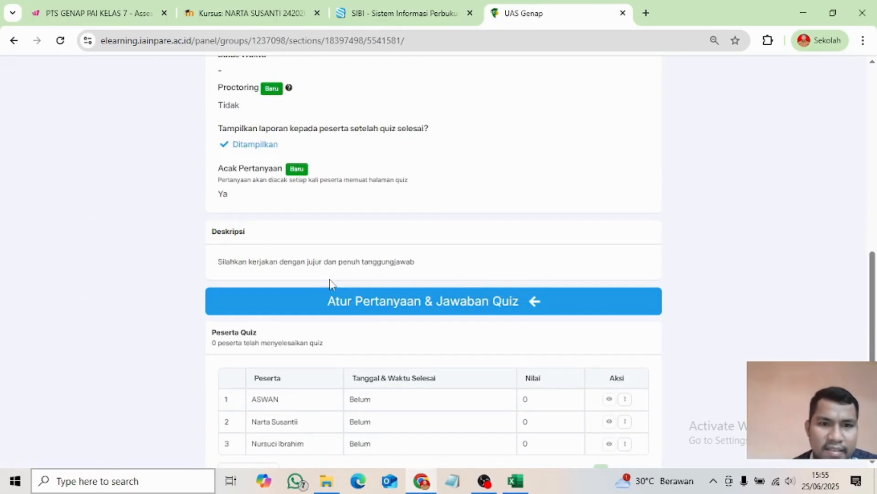
{"action": "scroll", "coordinate": [356, 293], "scroll_direction": "up", "scroll_amount": 5}
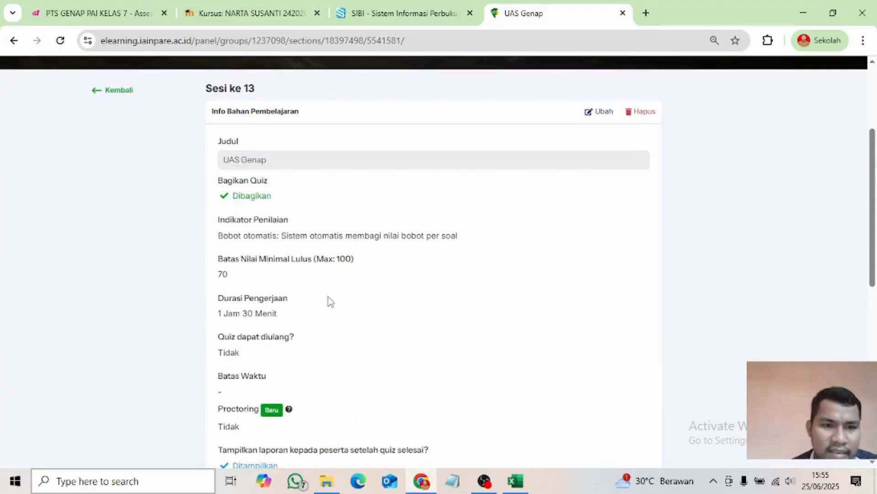
{"action": "scroll", "coordinate": [274, 292], "scroll_direction": "up", "scroll_amount": 3}
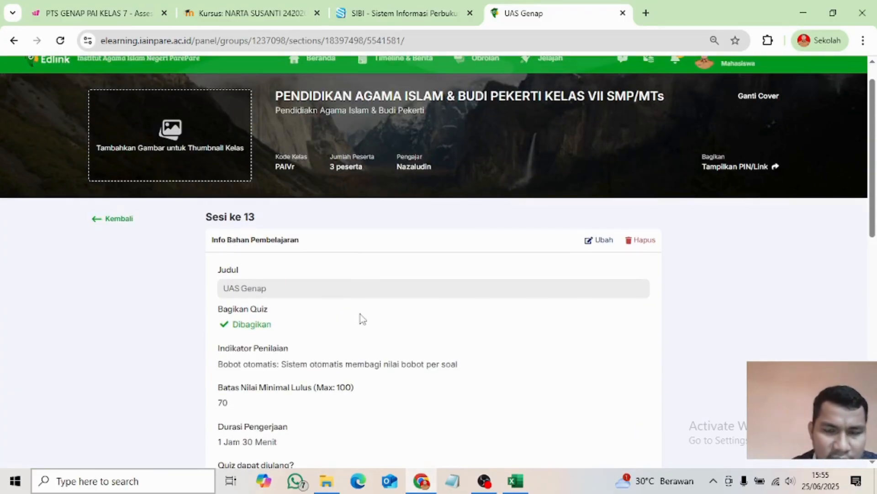
{"action": "scroll", "coordinate": [314, 326], "scroll_direction": "down", "scroll_amount": 4}
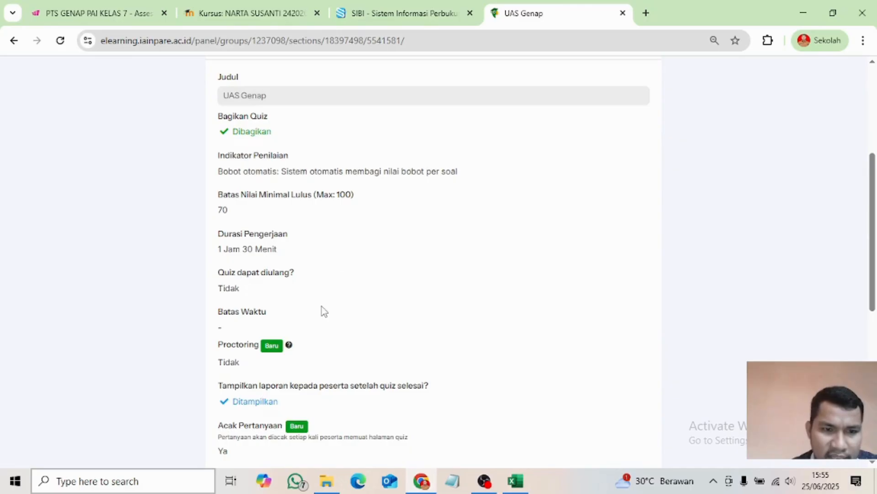
{"action": "scroll", "coordinate": [345, 319], "scroll_direction": "down", "scroll_amount": 7}
{"action": "scroll", "coordinate": [338, 222], "scroll_direction": "up", "scroll_amount": 3}
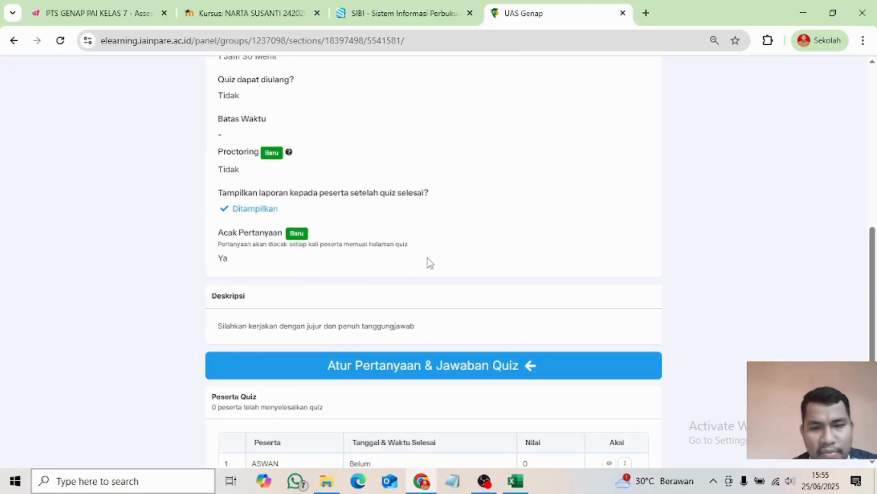
{"action": "scroll", "coordinate": [428, 268], "scroll_direction": "down", "scroll_amount": 4}
{"action": "scroll", "coordinate": [410, 304], "scroll_direction": "up", "scroll_amount": 8}
{"action": "scroll", "coordinate": [405, 305], "scroll_direction": "up", "scroll_amount": 5}
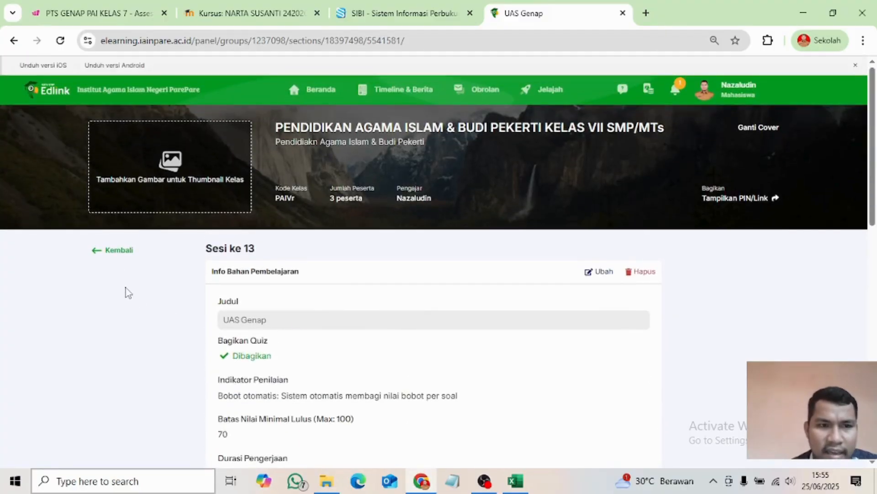
{"action": "left_click", "coordinate": [108, 252]}
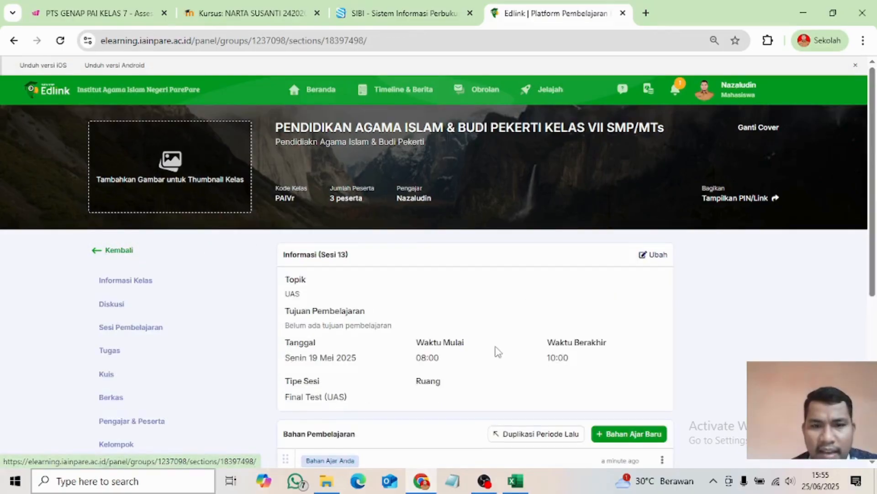
- Return to the Sesi Pembelajaran list of the class's 13 sessions
{"action": "scroll", "coordinate": [498, 352], "scroll_direction": "down", "scroll_amount": 6}
{"action": "scroll", "coordinate": [539, 368], "scroll_direction": "up", "scroll_amount": 4}
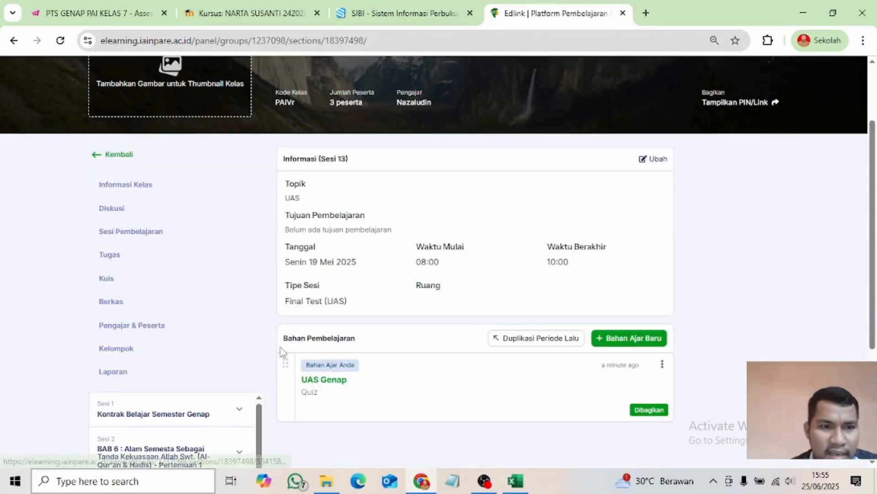
{"action": "left_click", "coordinate": [123, 232]}
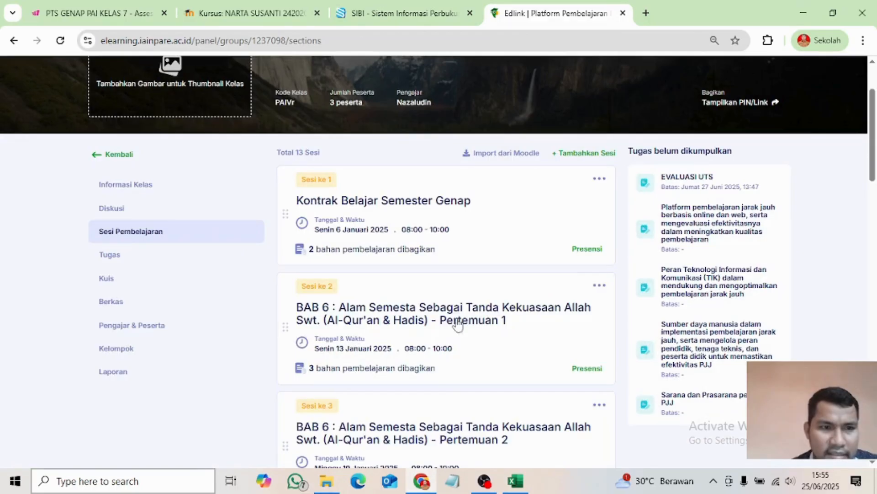
{"action": "scroll", "coordinate": [441, 336], "scroll_direction": "down", "scroll_amount": 8}
{"action": "scroll", "coordinate": [444, 334], "scroll_direction": "up", "scroll_amount": 6}
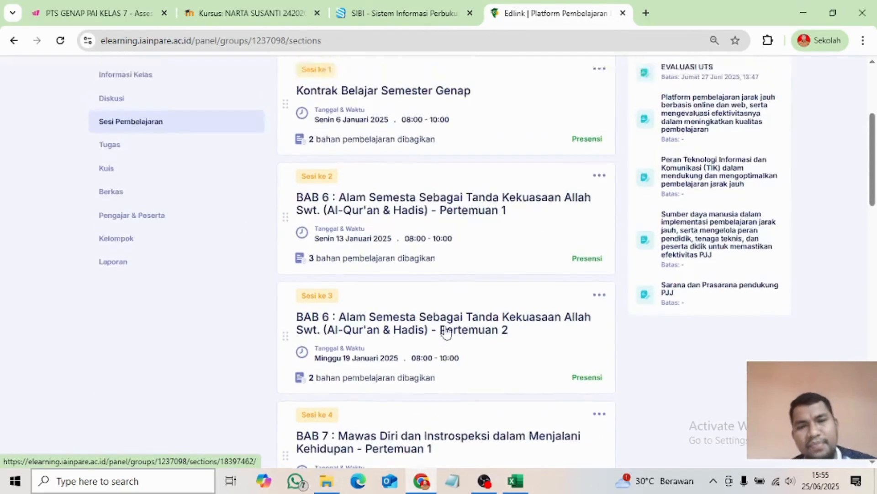
{"action": "scroll", "coordinate": [447, 332], "scroll_direction": "up", "scroll_amount": 3}
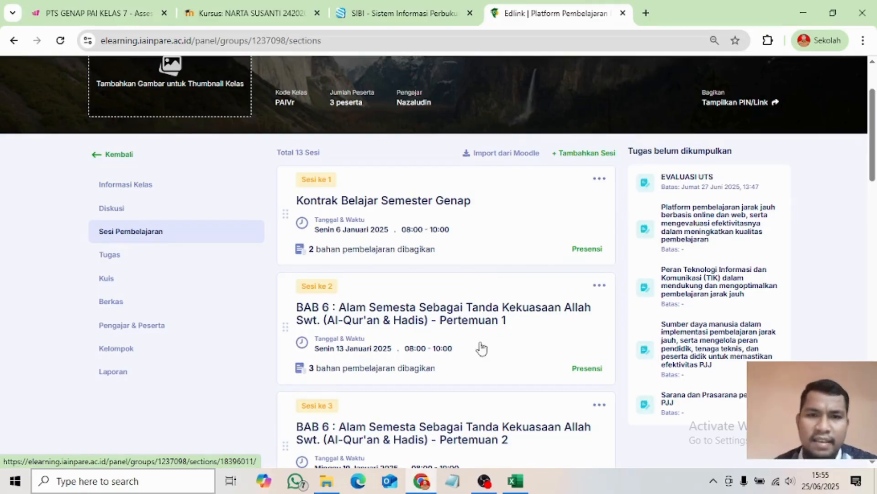
- Scroll through all the session cards, then bring the OBS screen recorder to the front
{"action": "scroll", "coordinate": [388, 256], "scroll_direction": "down", "scroll_amount": 3}
{"action": "scroll", "coordinate": [399, 263], "scroll_direction": "up", "scroll_amount": 5}
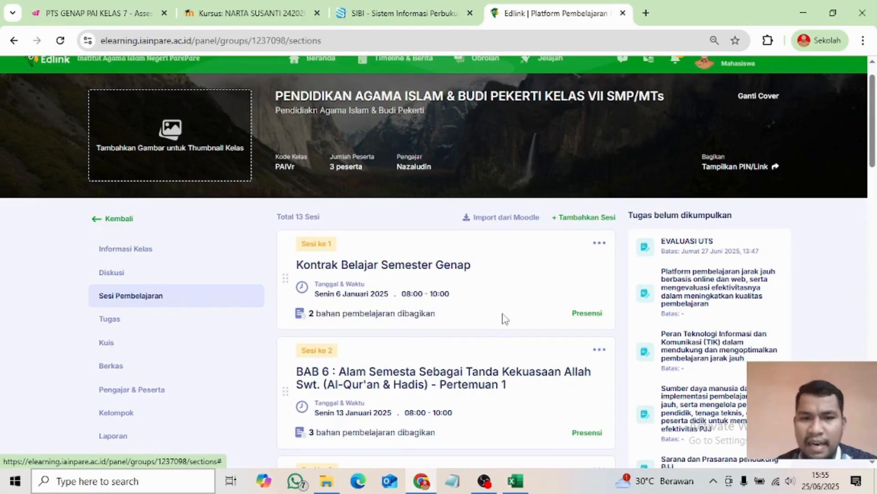
{"action": "scroll", "coordinate": [398, 307], "scroll_direction": "down", "scroll_amount": 2}
{"action": "scroll", "coordinate": [393, 305], "scroll_direction": "down", "scroll_amount": 10}
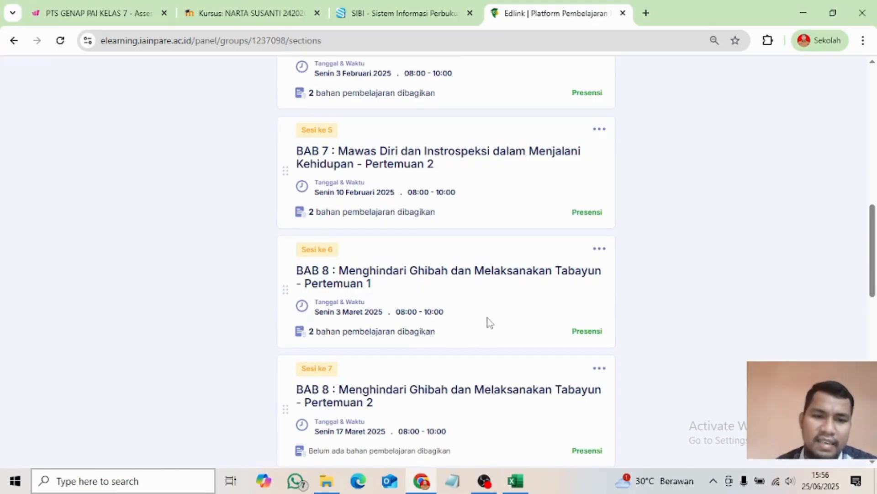
{"action": "scroll", "coordinate": [489, 322], "scroll_direction": "down", "scroll_amount": 4}
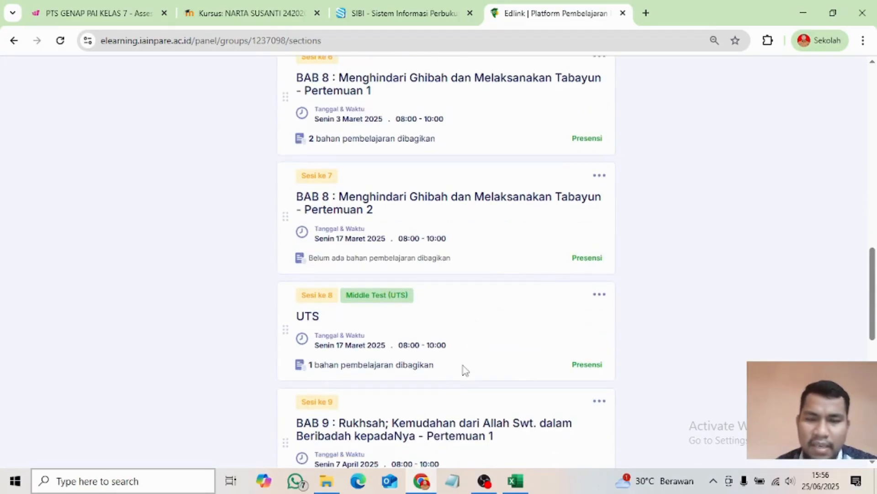
{"action": "scroll", "coordinate": [462, 369], "scroll_direction": "up", "scroll_amount": 9}
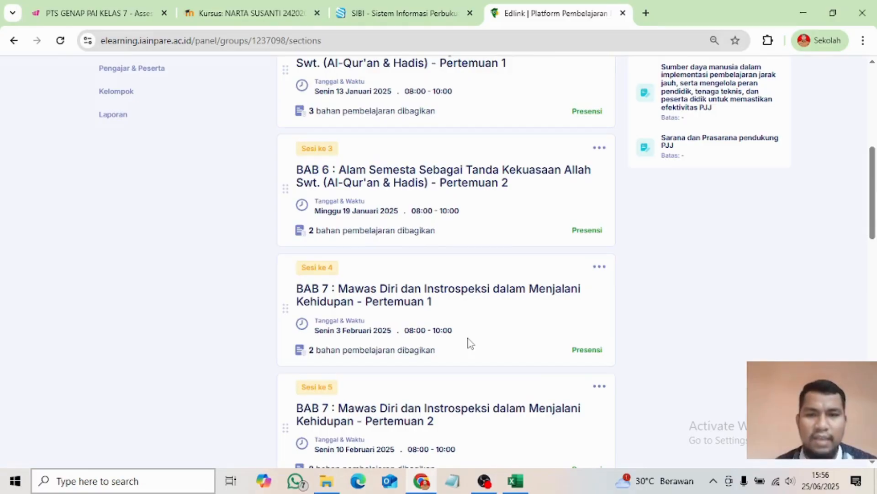
{"action": "scroll", "coordinate": [469, 342], "scroll_direction": "down", "scroll_amount": 5}
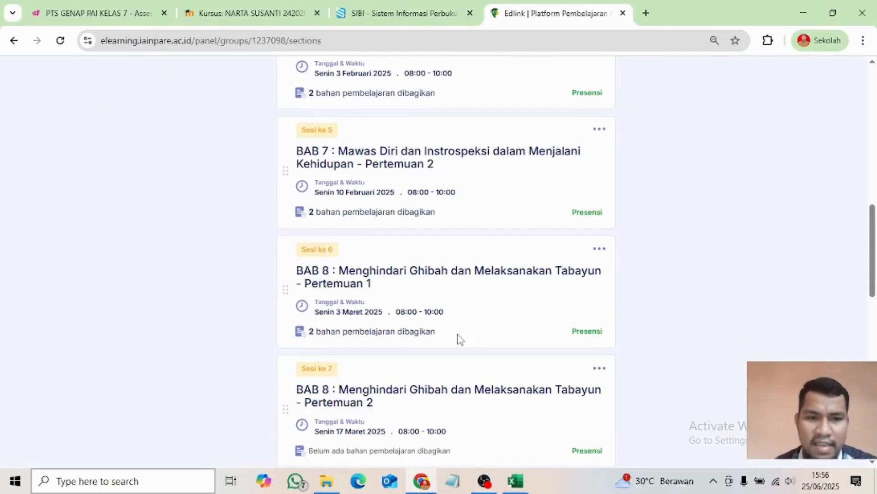
{"action": "scroll", "coordinate": [460, 339], "scroll_direction": "down", "scroll_amount": 3}
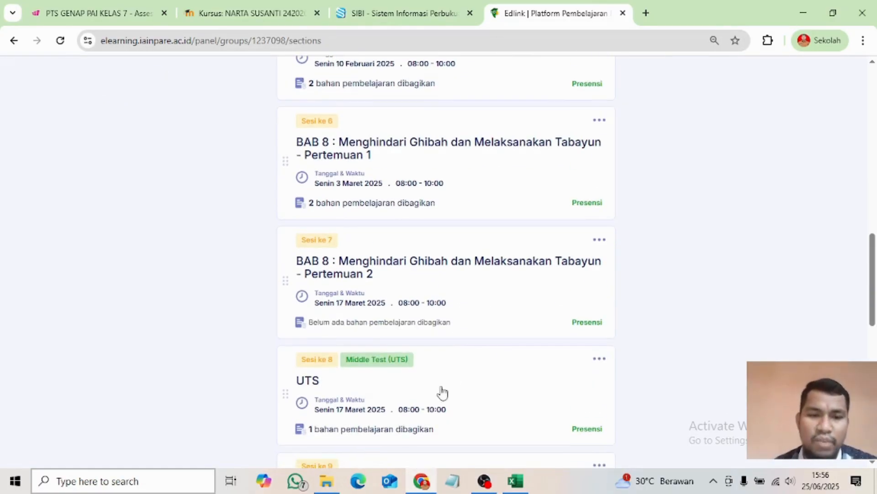
{"action": "scroll", "coordinate": [441, 392], "scroll_direction": "down", "scroll_amount": 3}
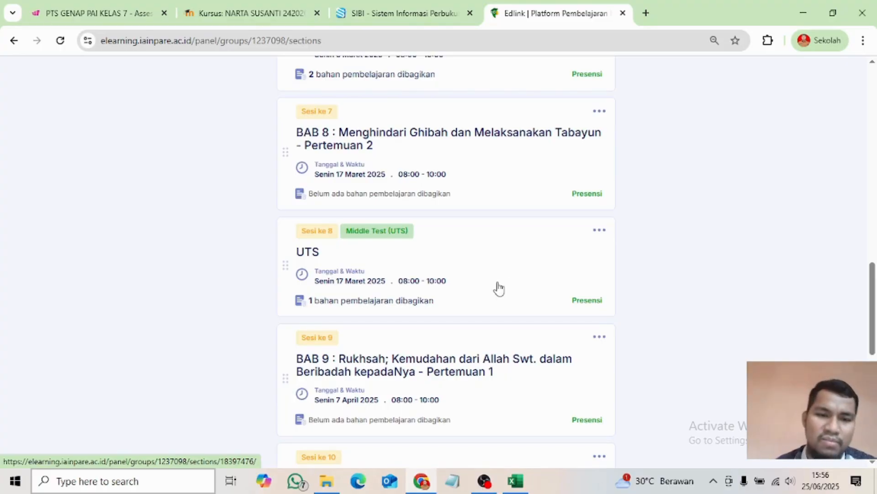
{"action": "scroll", "coordinate": [499, 288], "scroll_direction": "down", "scroll_amount": 3}
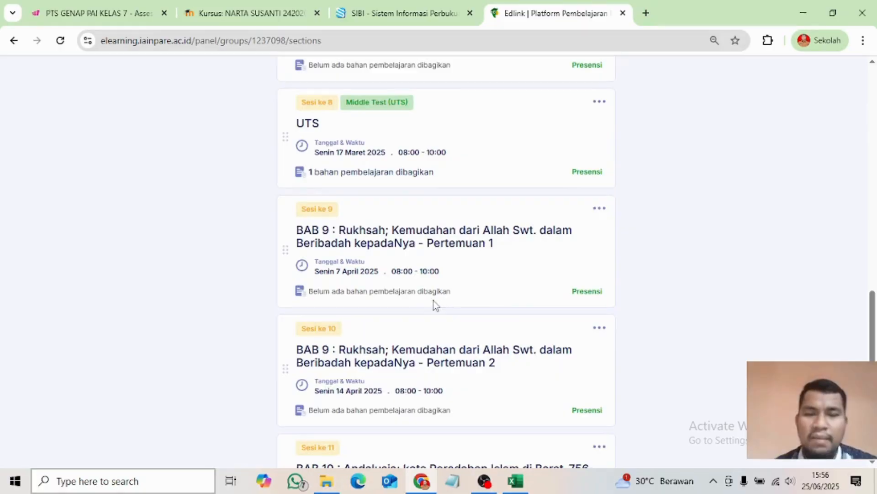
{"action": "scroll", "coordinate": [480, 301], "scroll_direction": "down", "scroll_amount": 6}
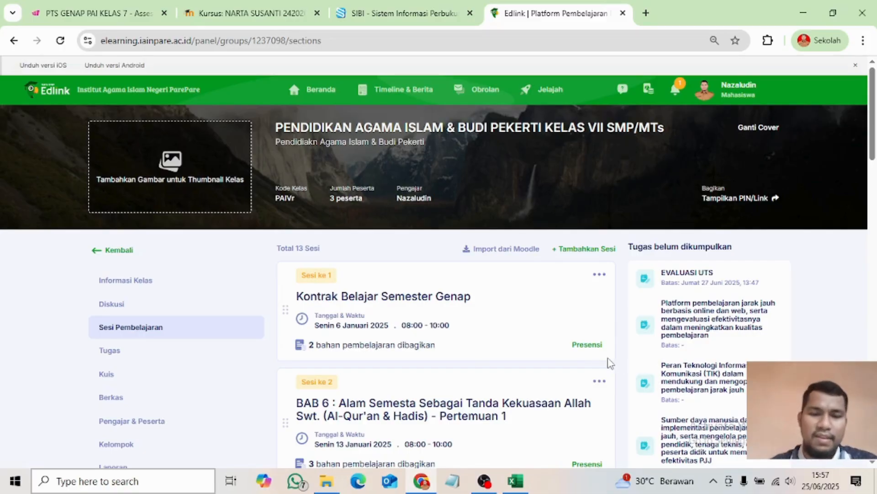
{"action": "left_click", "coordinate": [486, 480]}
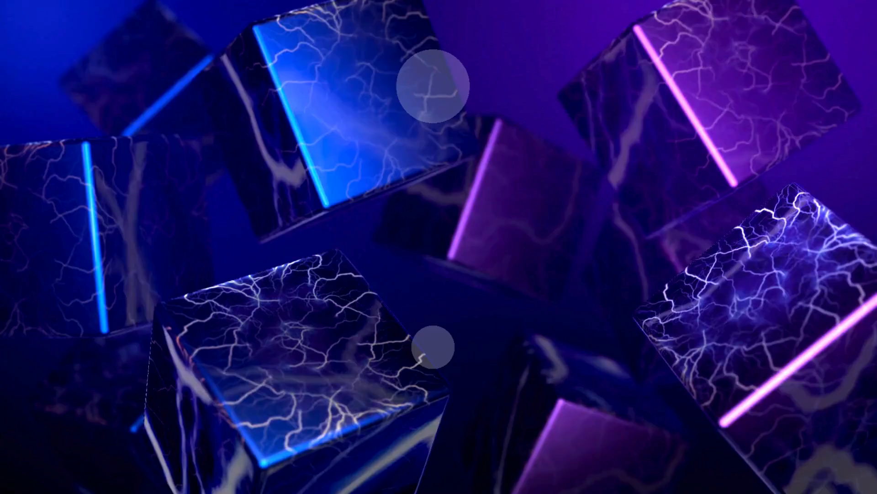